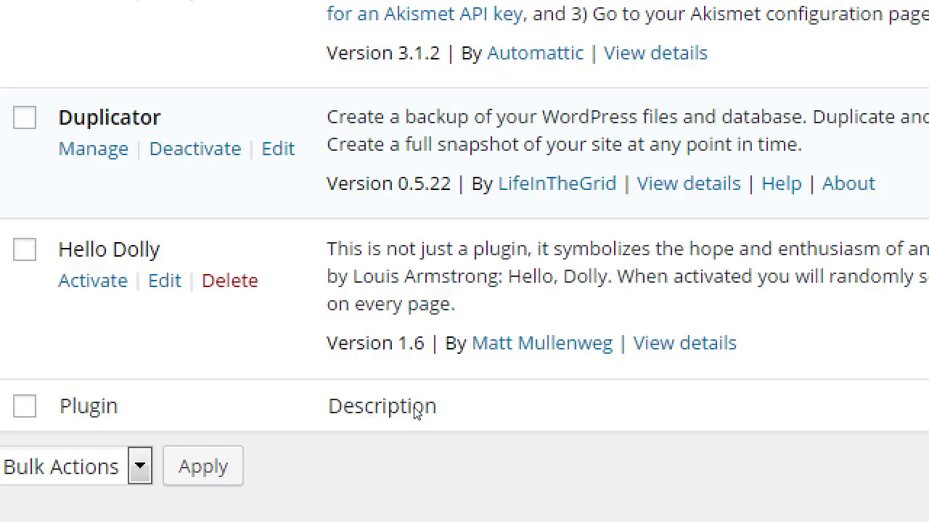
Delete the inactive Hello Dolly plugin from the site, including its files.
mouse_move(29, 283)
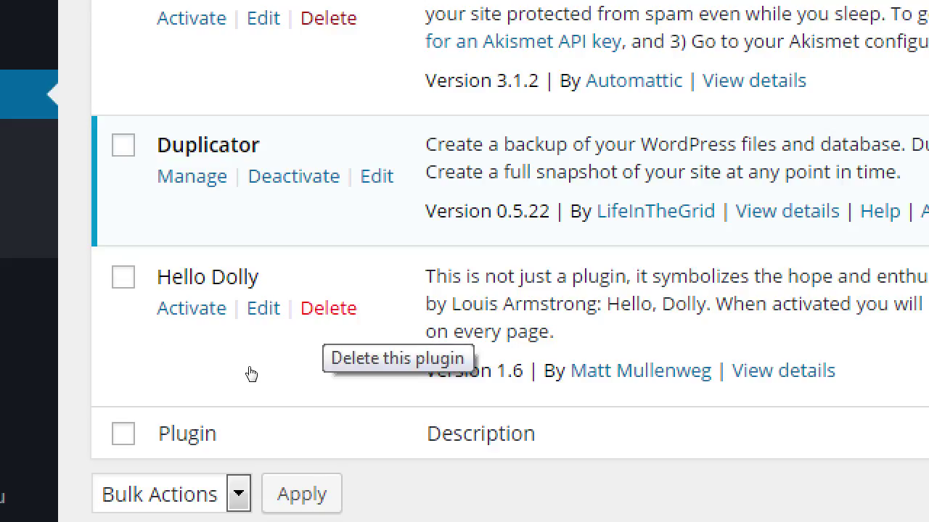
click(328, 308)
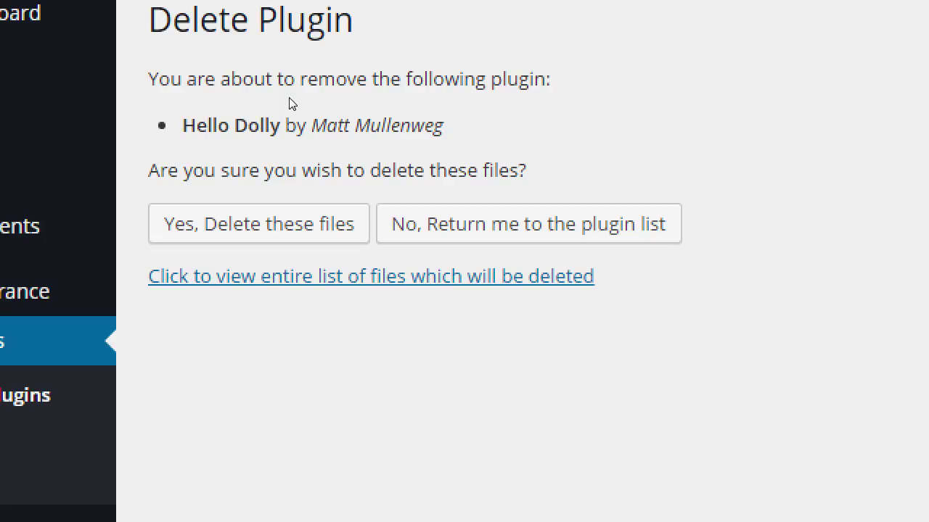
click(226, 203)
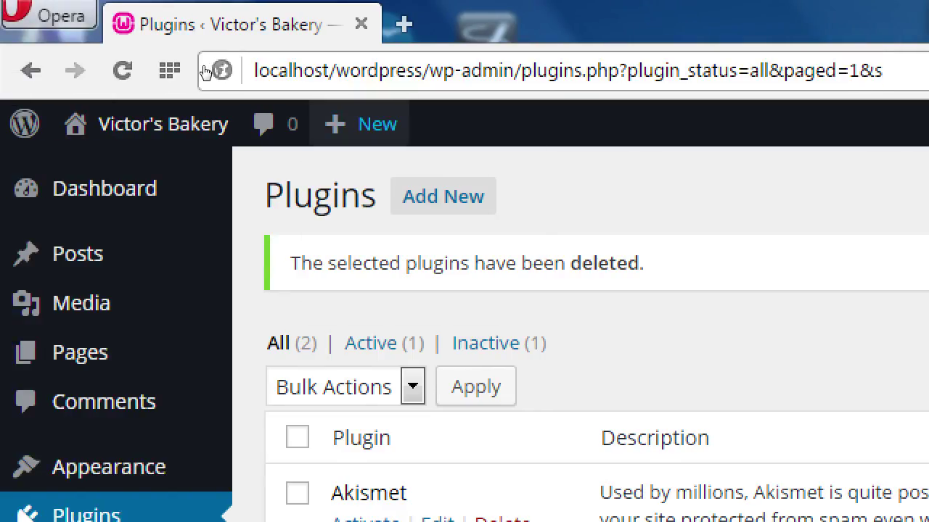
Enter the example address victor.com/about-us in the browser's address bar without loading it.
key(ctrl+a)
text(vu)
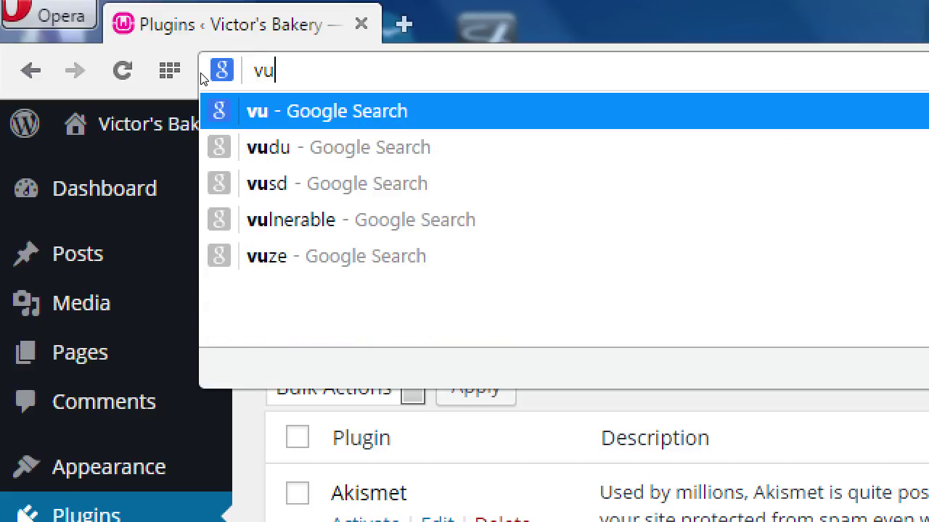
key(BackSpace)
text(ict)
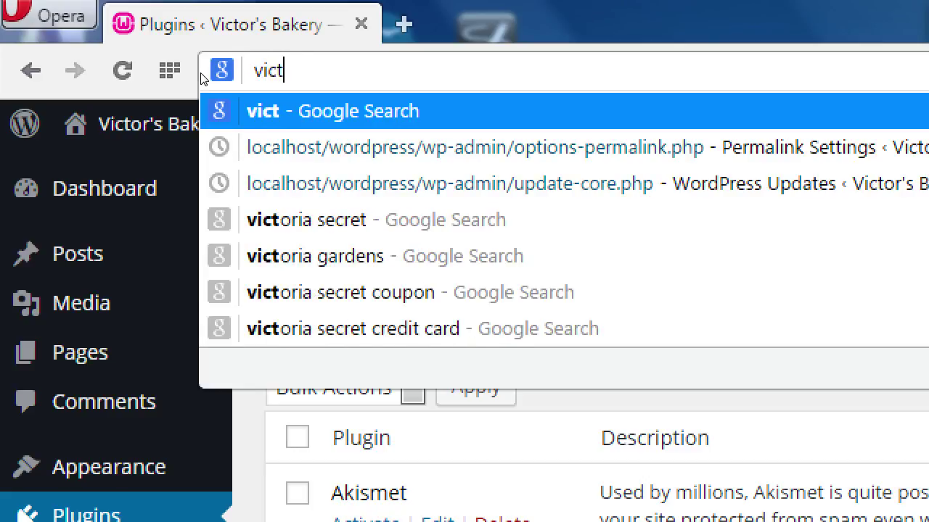
text(or.com/ab)
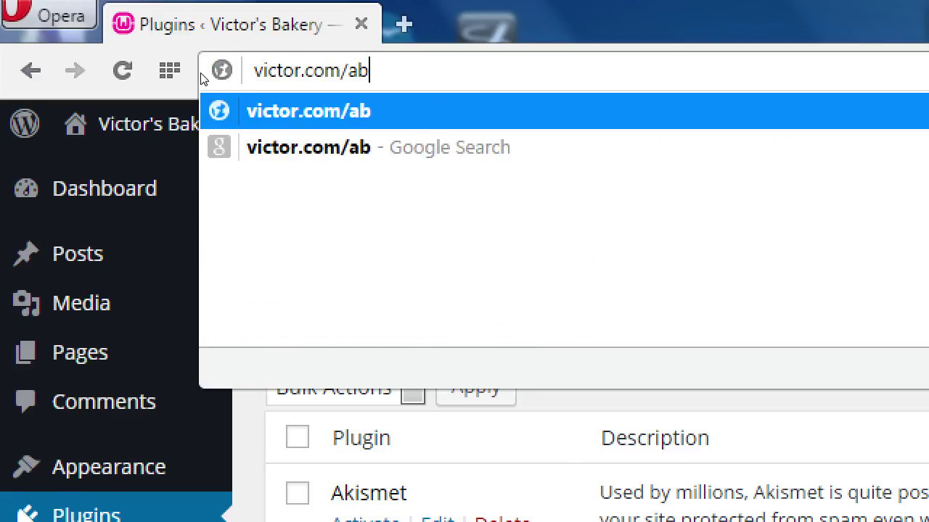
text(out-us)
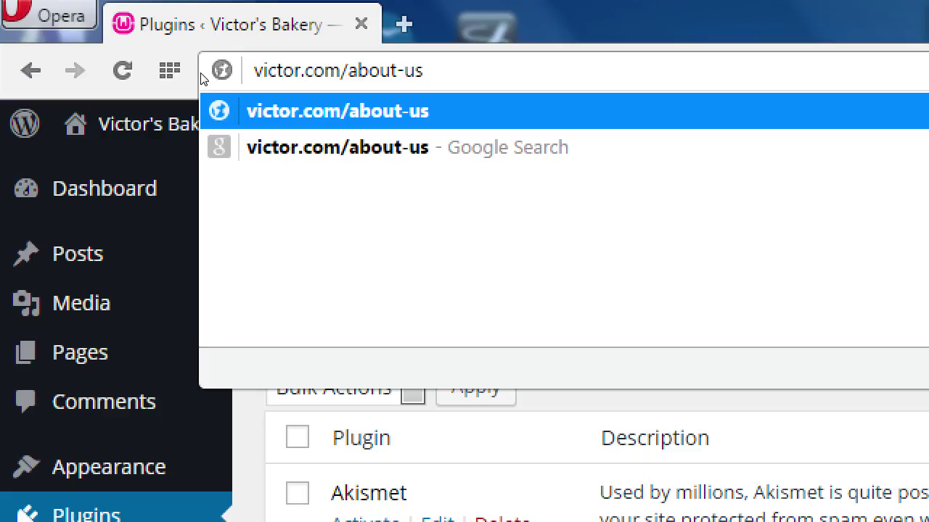
Alternate the example address between victor.com/about and victor.com/about-us, ending with victor.com/about, without loading it.
key(BackSpace)
key(BackSpace)
key(BackSpace)
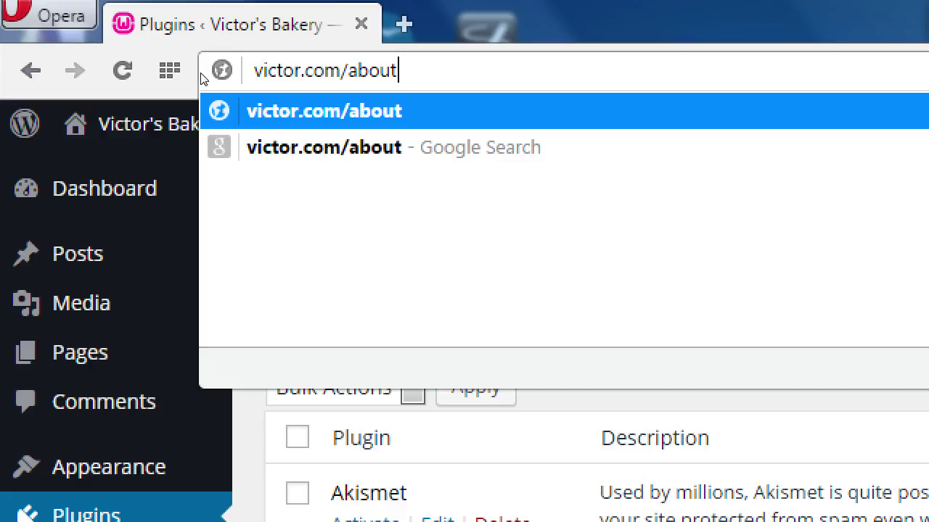
text(-us)
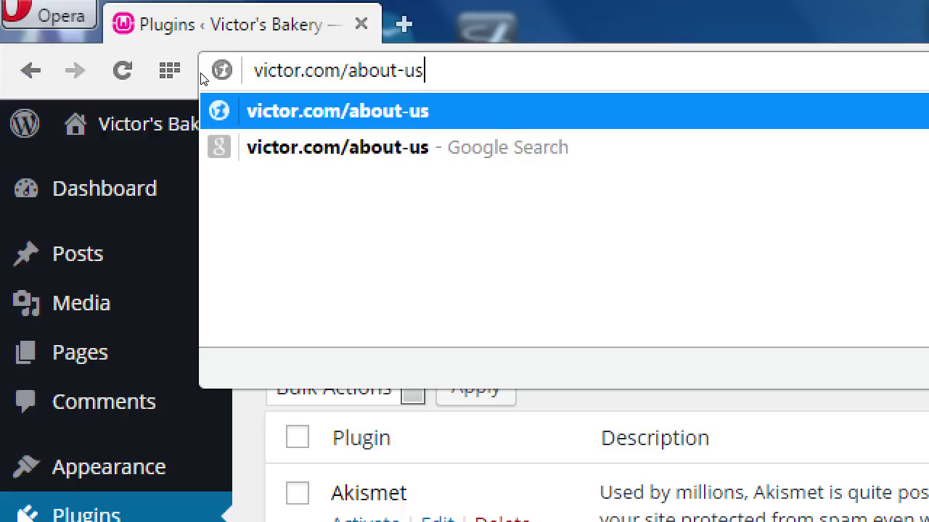
key(BackSpace)
key(BackSpace)
key(BackSpace)
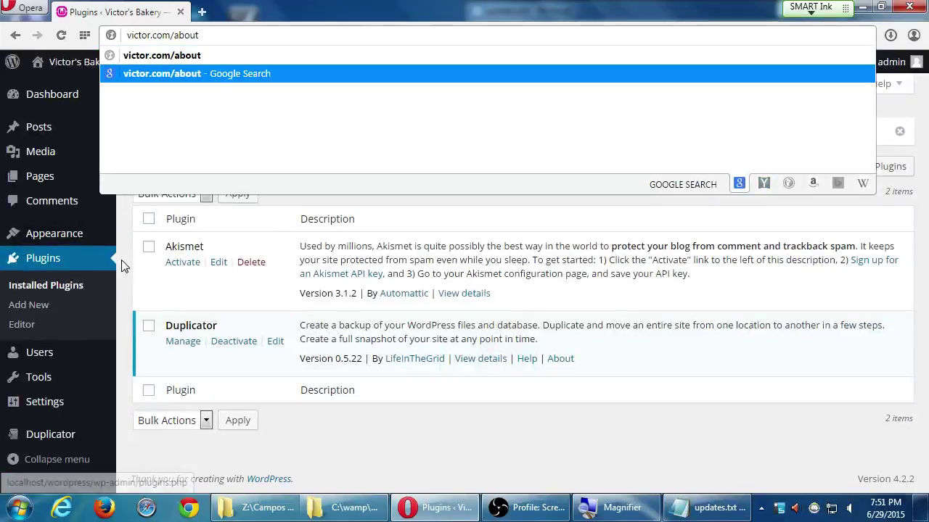
Go to the page for adding plugins and search the plugin directory for "redirection".
click(126, 257)
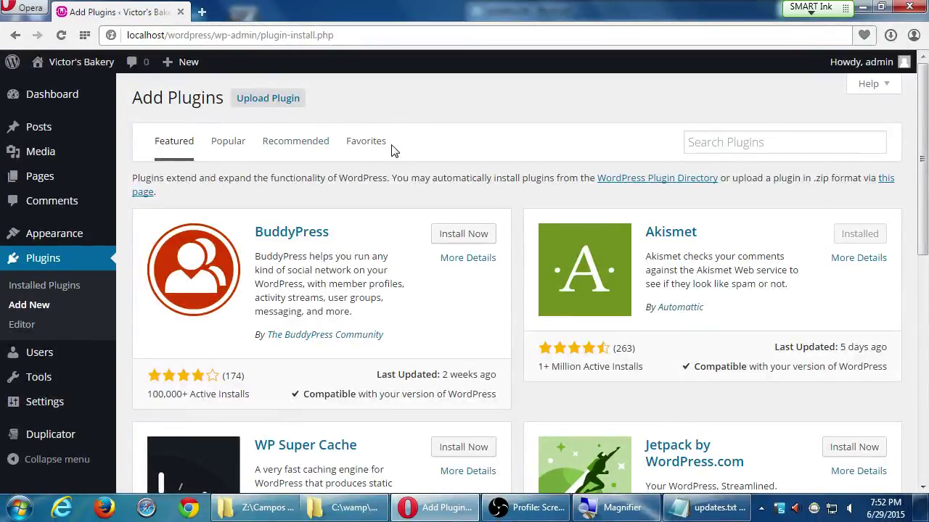
scroll(472, 313, down, 3)
scroll(472, 314, up, 3)
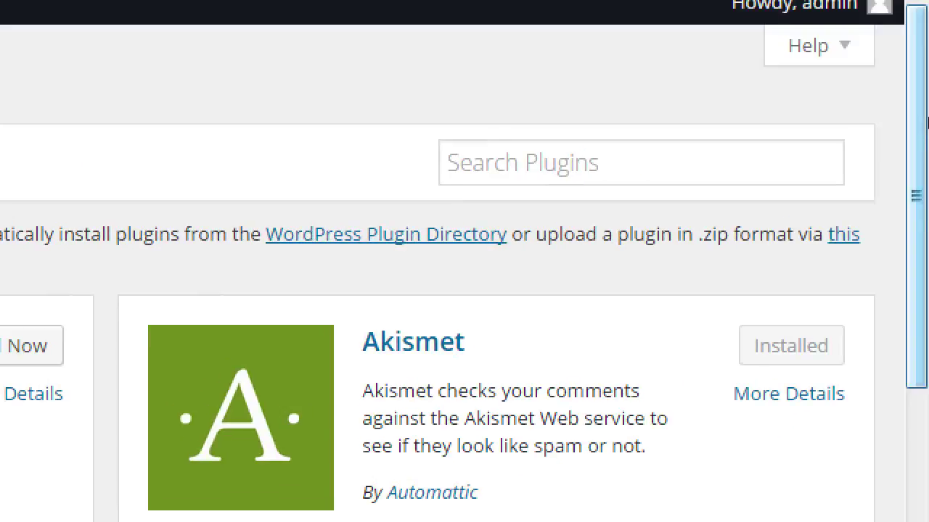
click(794, 140)
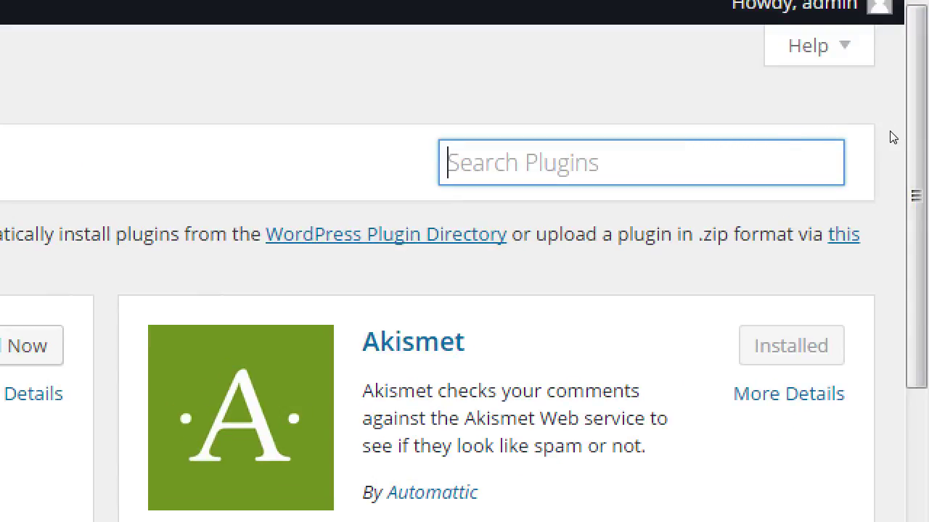
text(redirection)
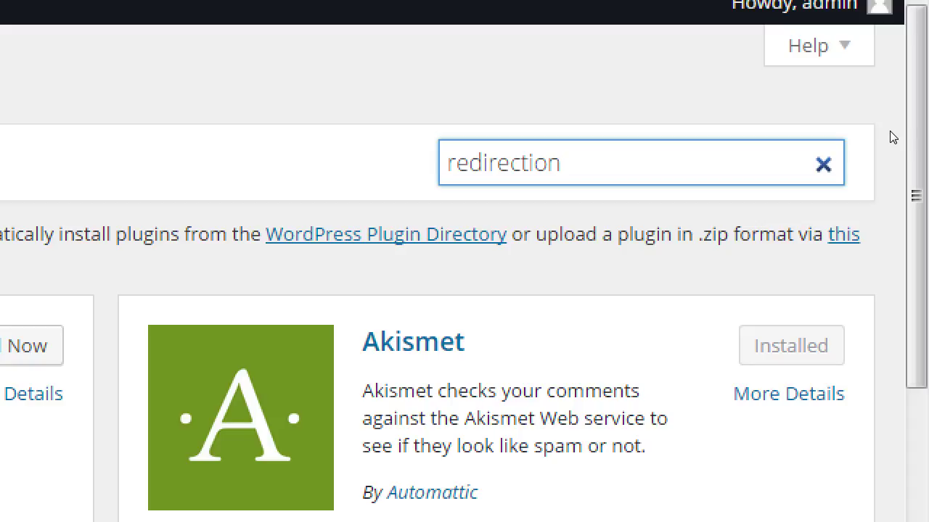
key(Return)
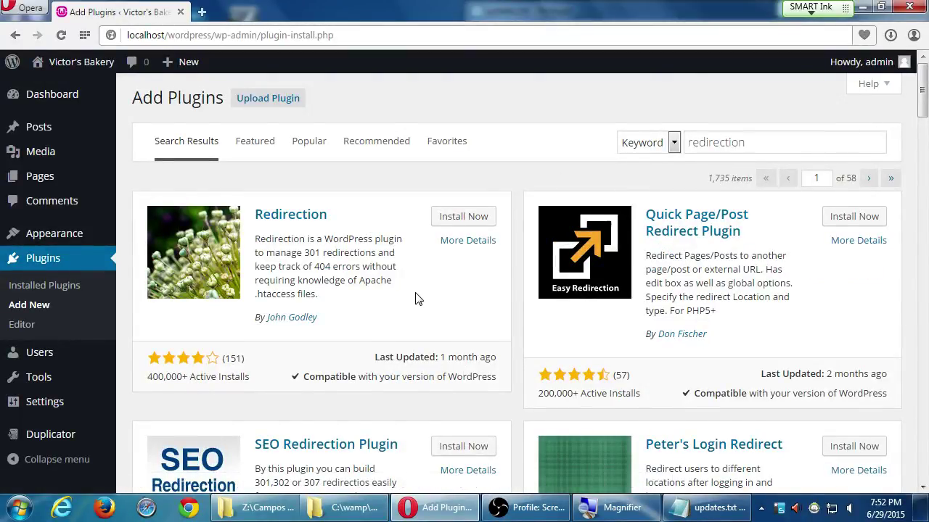
Look through the redirection search results and compare what the listed plugins offer.
scroll(417, 299, down, 12)
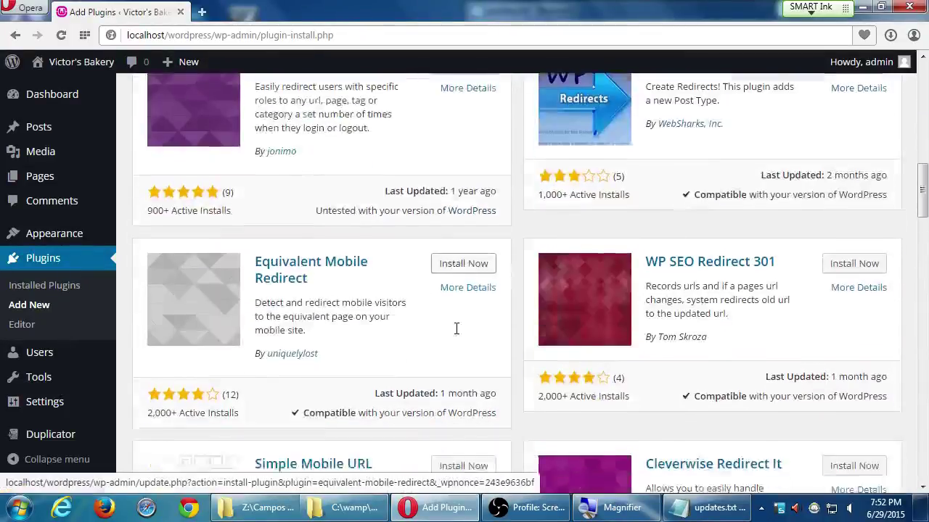
scroll(457, 329, down, 9)
scroll(465, 330, up, 3)
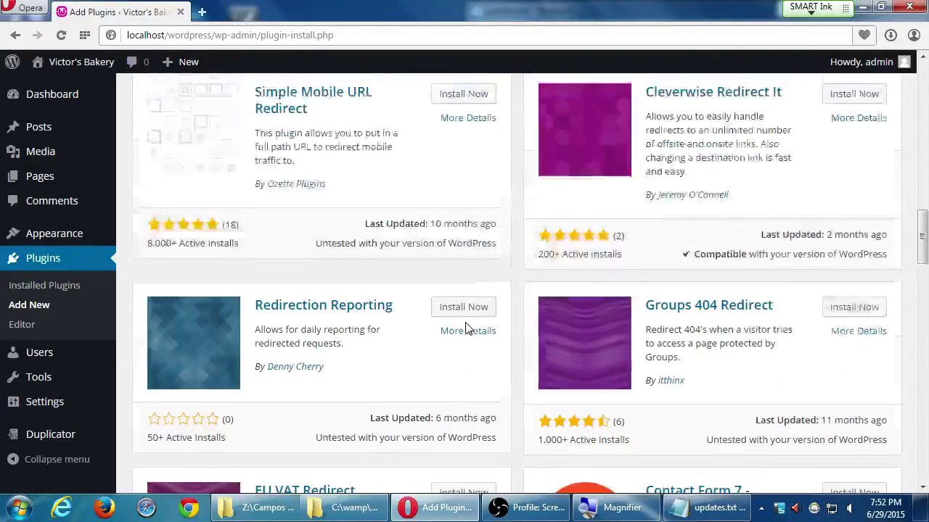
scroll(466, 330, up, 9)
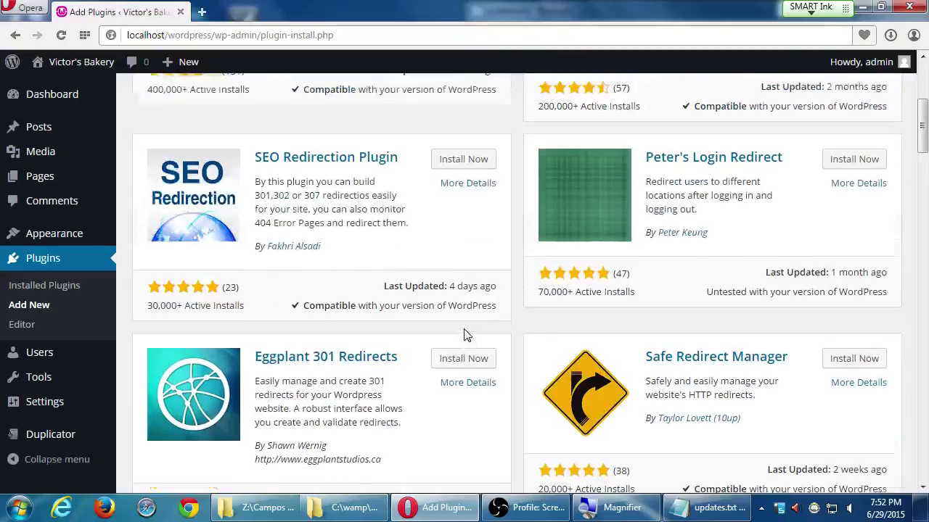
scroll(468, 336, up, 3)
scroll(508, 342, down, 1)
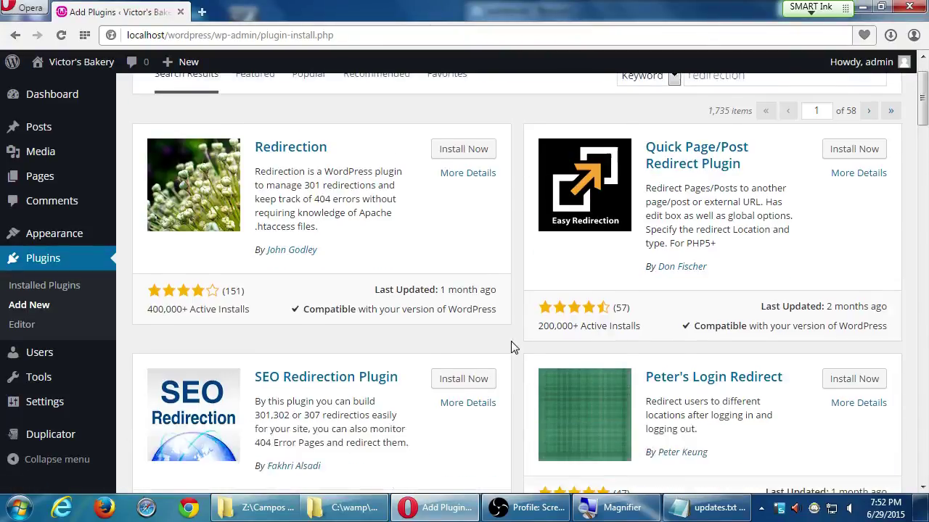
scroll(512, 348, down, 2)
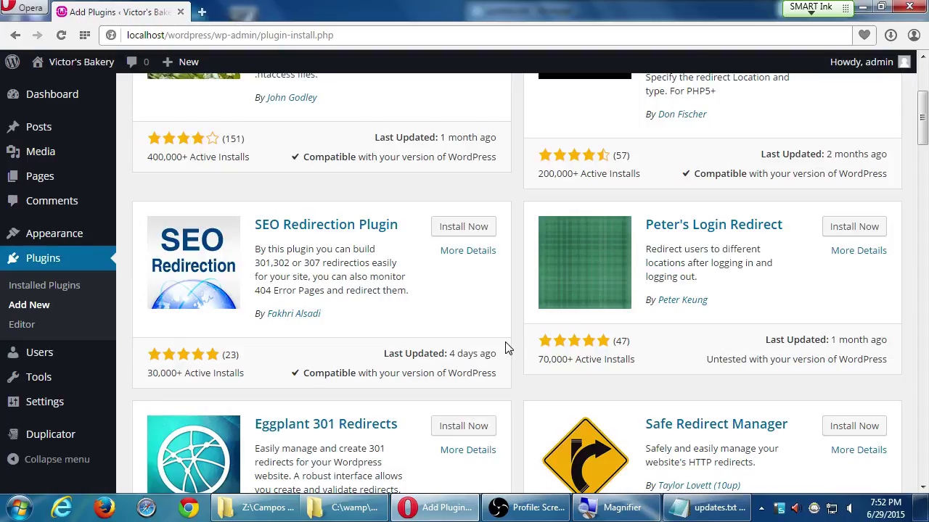
key(super+plus)
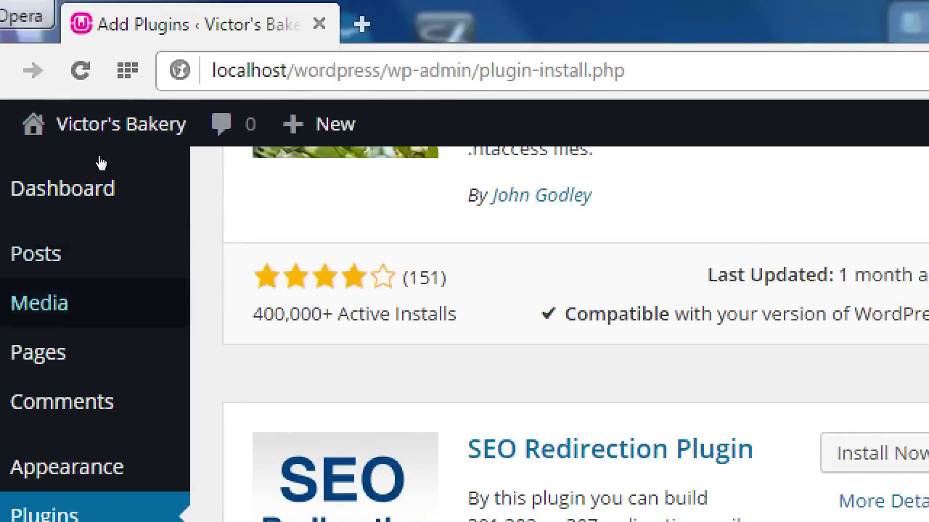
scroll(118, 170, up, 3)
scroll(150, 187, down, 1)
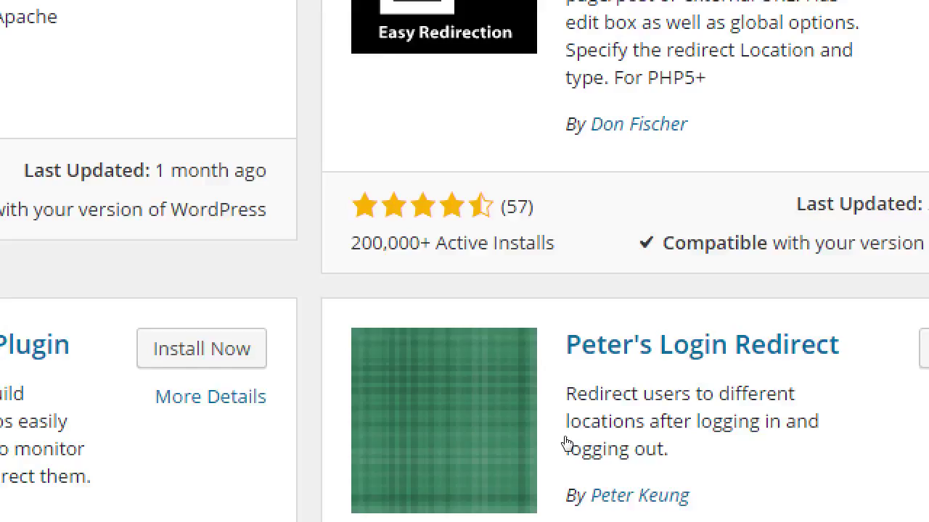
scroll(610, 457, up, 1)
scroll(608, 457, down, 2)
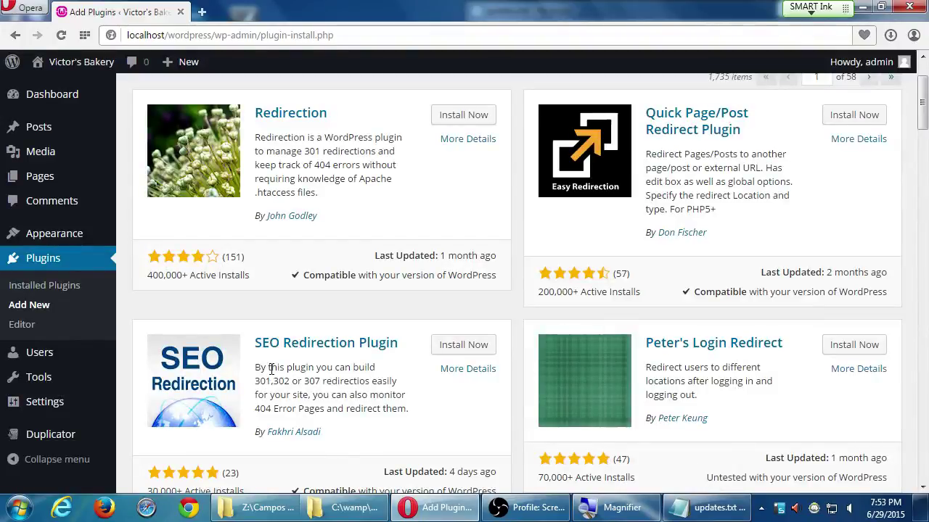
Examine the SEO Redirection Plugin's description and the ratings, active installs and compatibility of the other redirect plugins.
drag(270, 367, 310, 395)
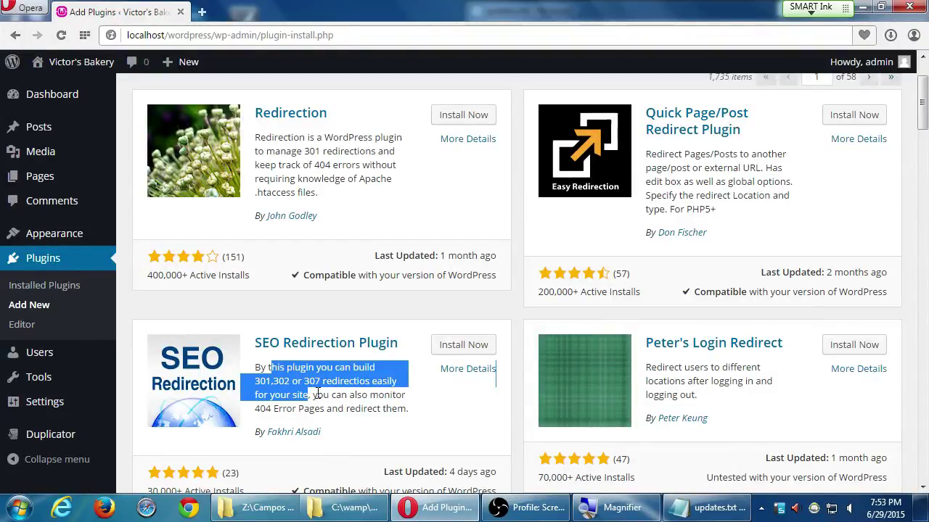
click(351, 319)
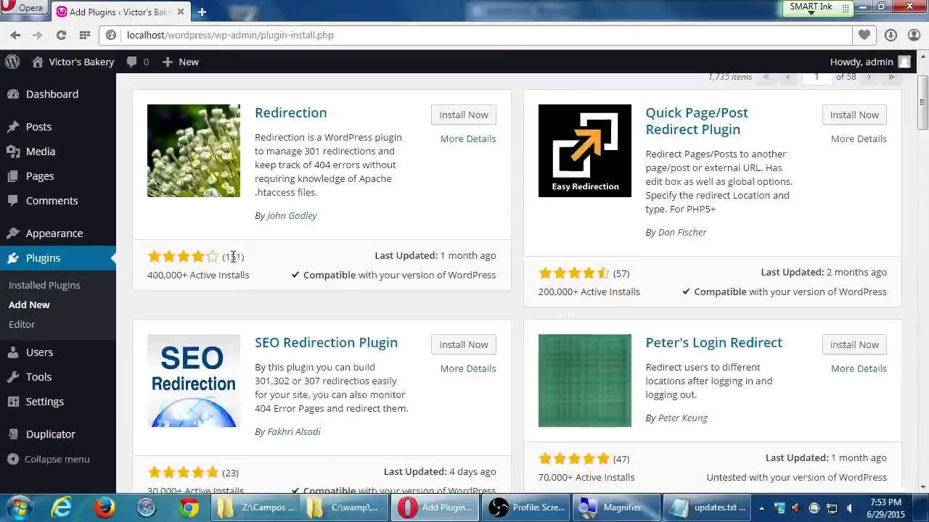
scroll(752, 265, down, 3)
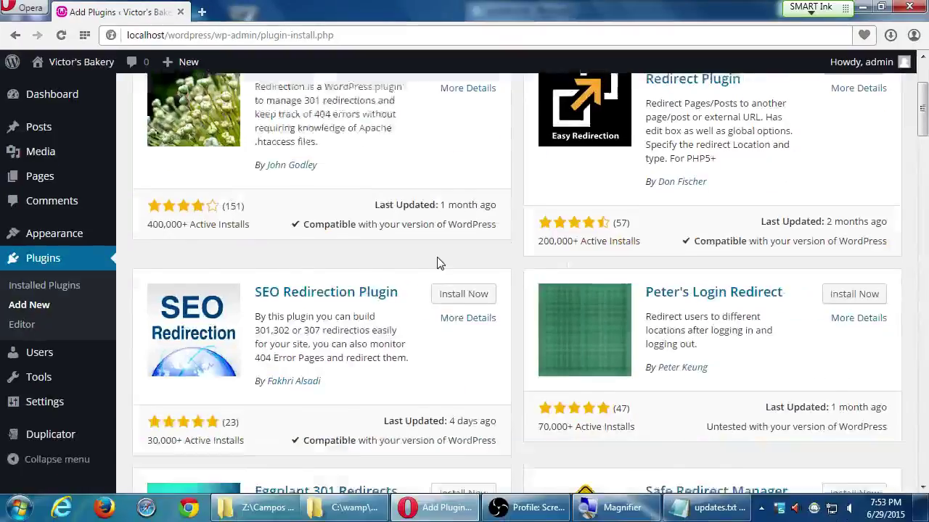
scroll(421, 290, down, 7)
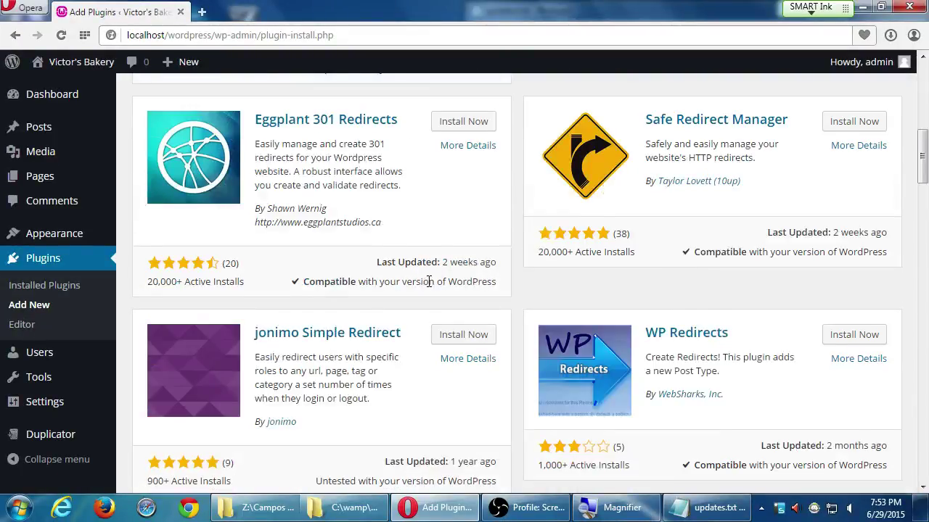
scroll(429, 285, down, 5)
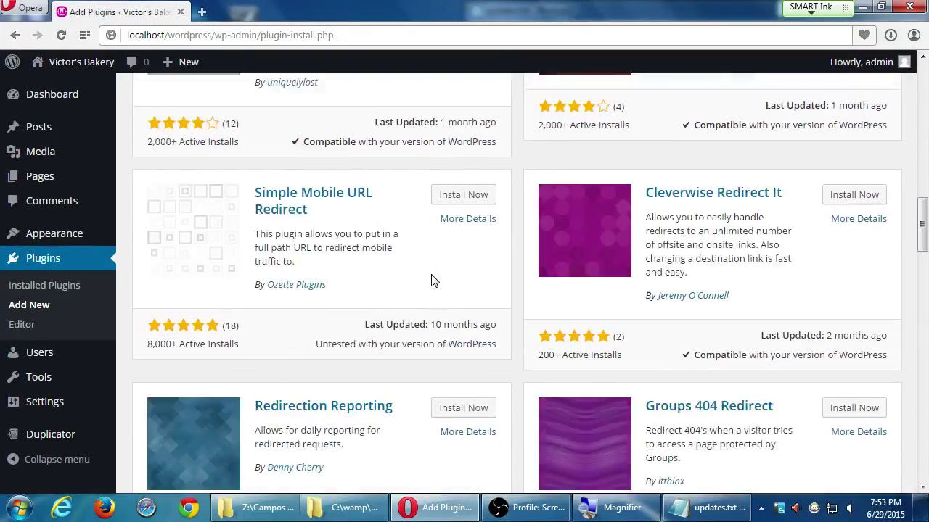
scroll(493, 283, up, 2)
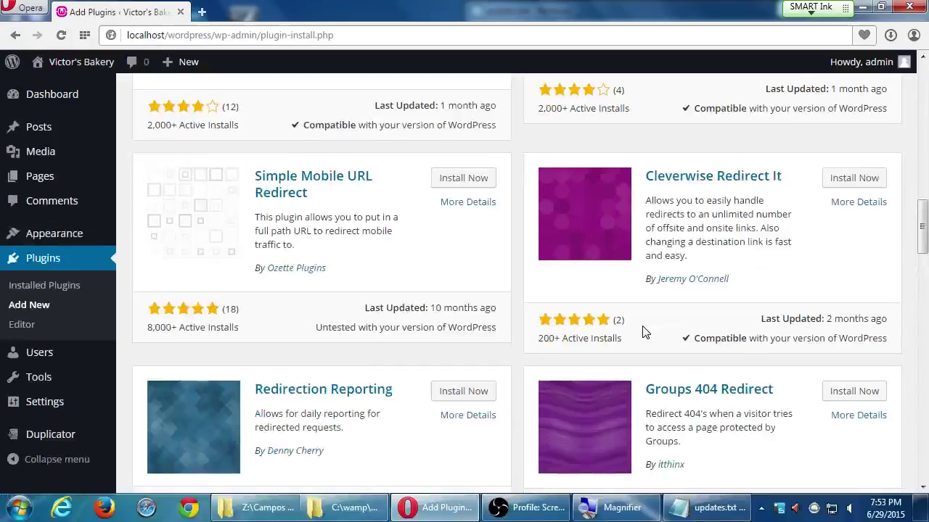
scroll(642, 331, up, 12)
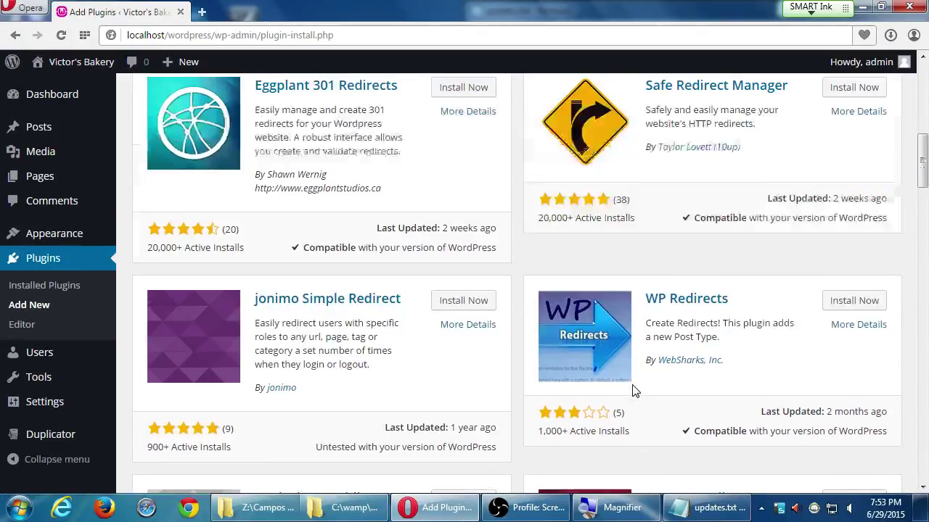
scroll(633, 392, down, 4)
scroll(635, 391, up, 7)
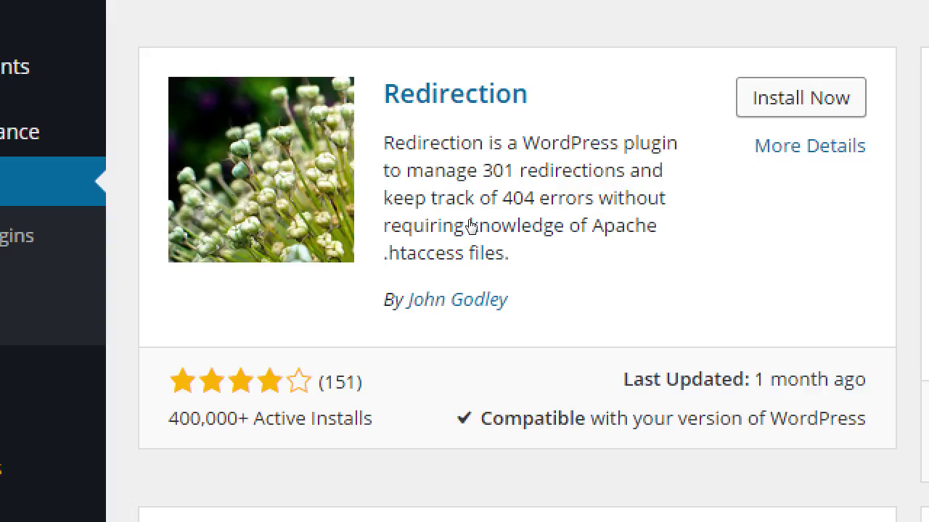
Install the Redirection plugin from the search results and activate it.
key(Return)
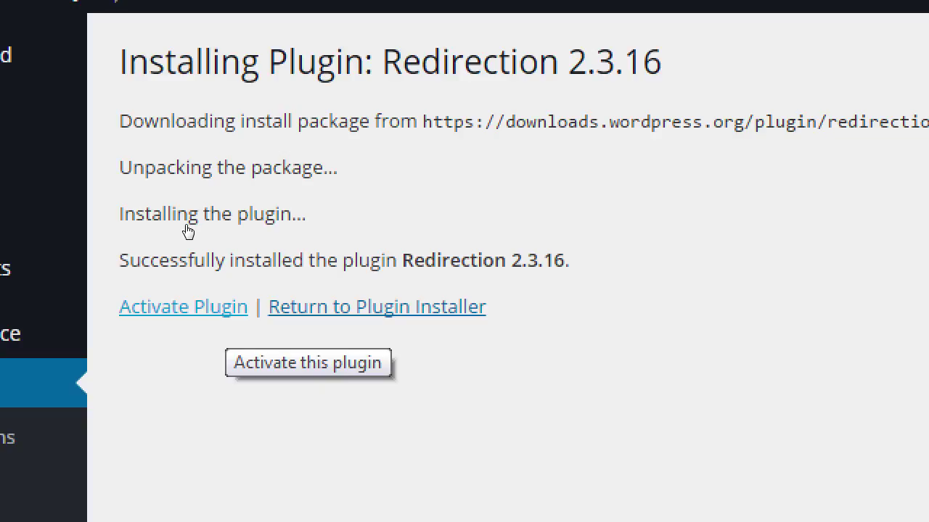
key(Tab)
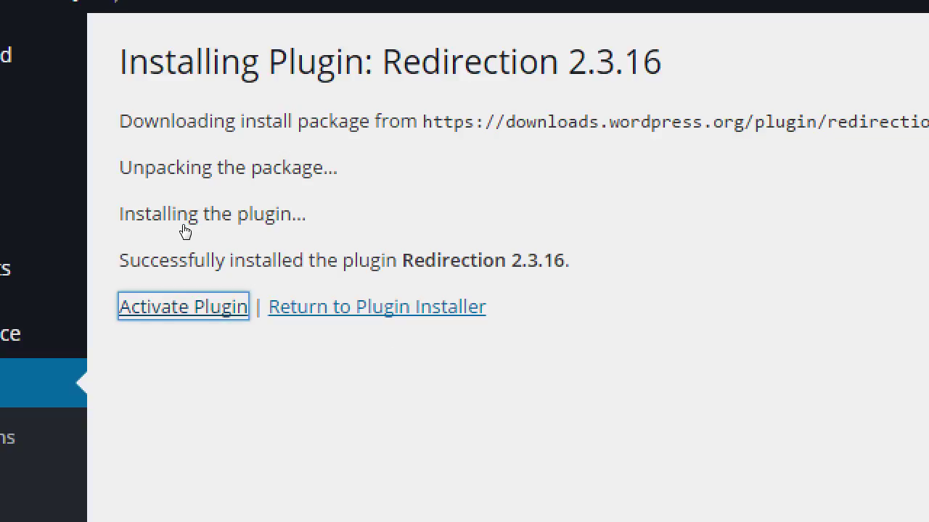
key(Return)
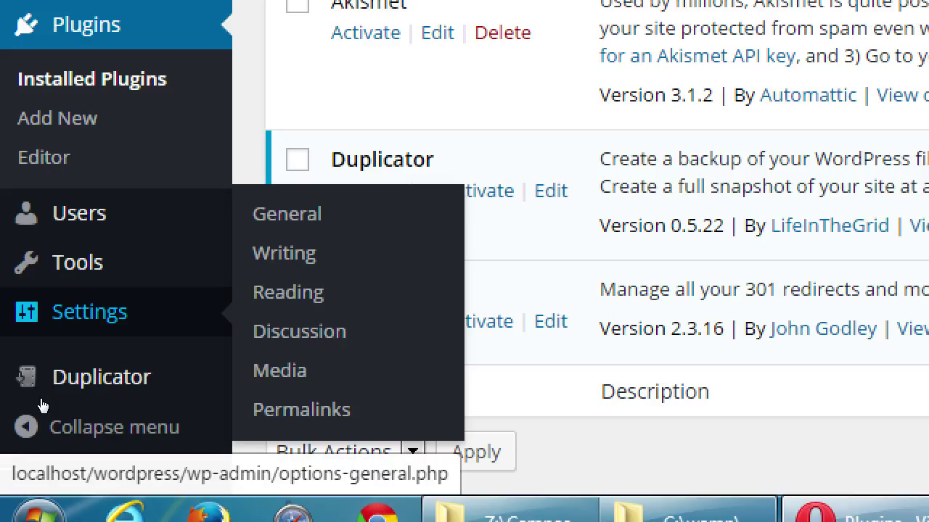
scroll(14, 305, up, 3)
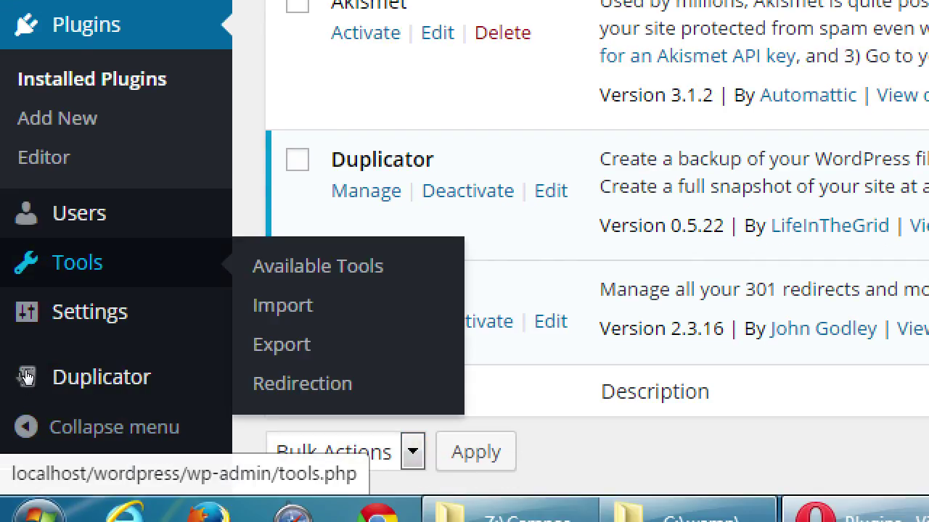
Open the Redirection plugin's management page and go to its form for adding a new redirection.
key(Tab)
key(Tab)
key(Tab)
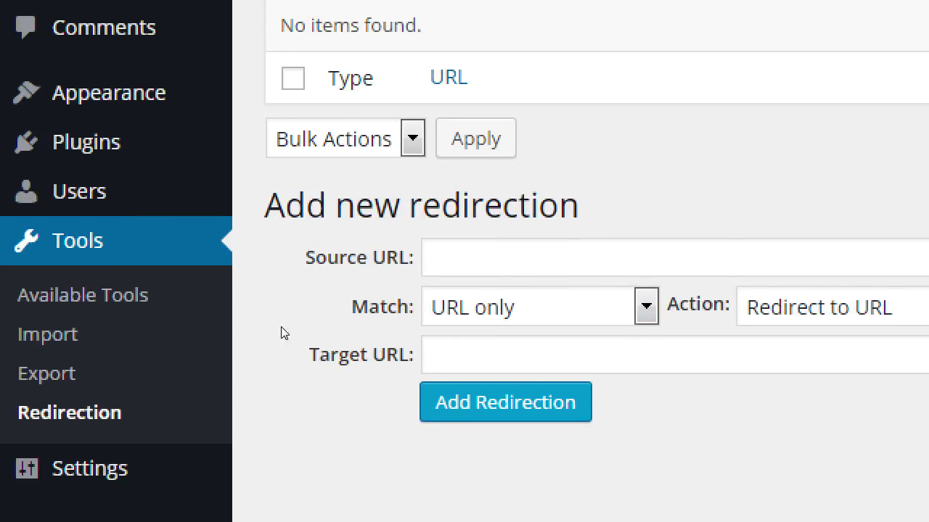
Add a redirection from the source URL victor.com/about-us to the target URL victor.com/about.
key(Tab)
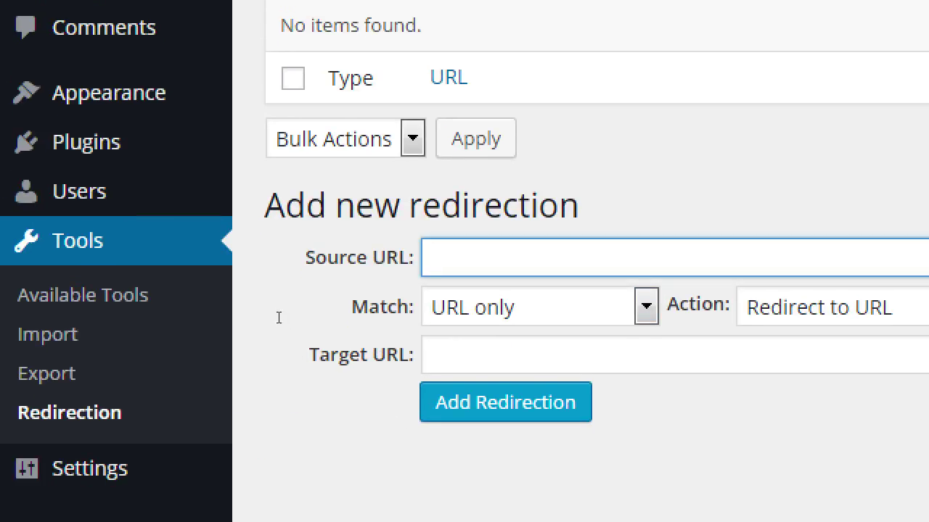
text(victor.com/a)
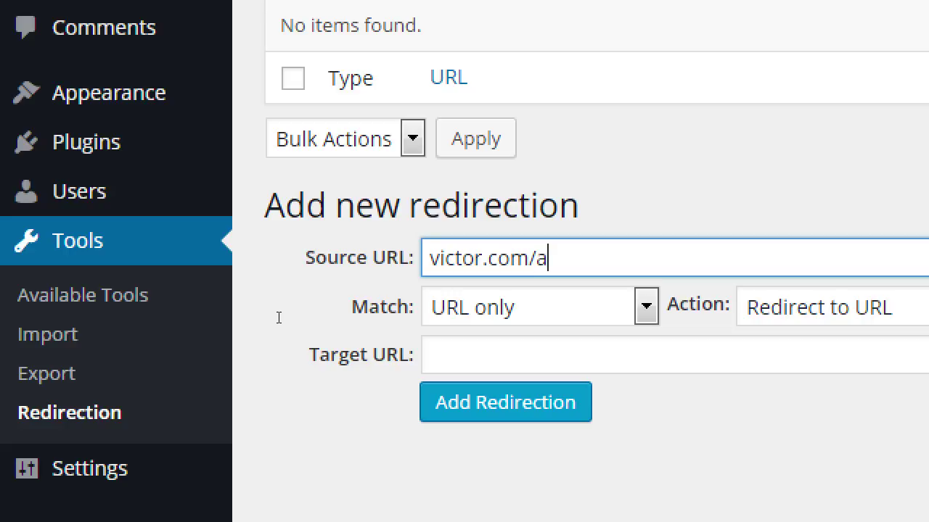
text(bout-us)
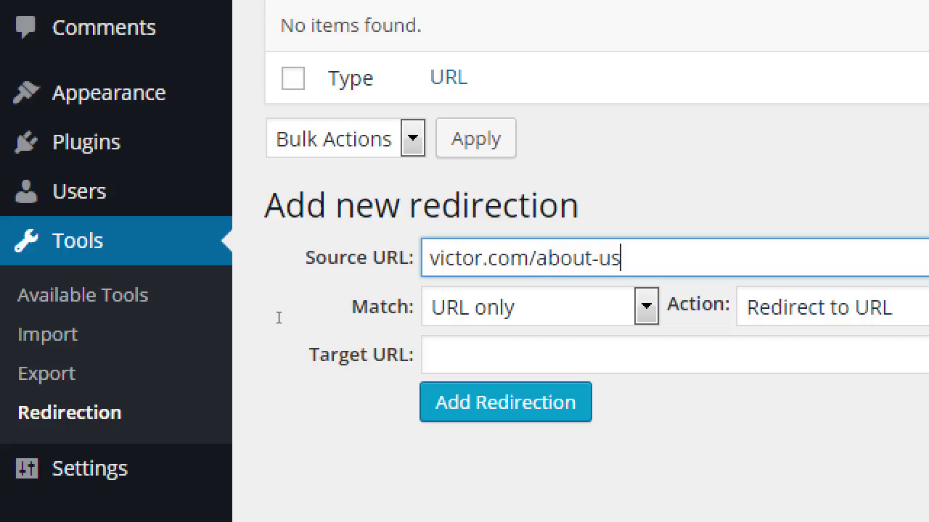
key(Tab)
key(Tab)
key(Tab)
key(Tab)
text(vict)
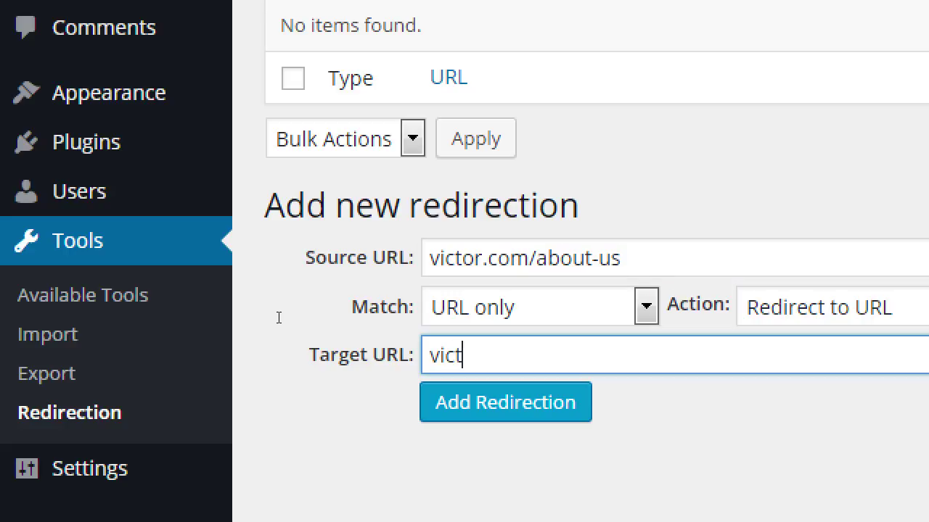
text(or.com/about)
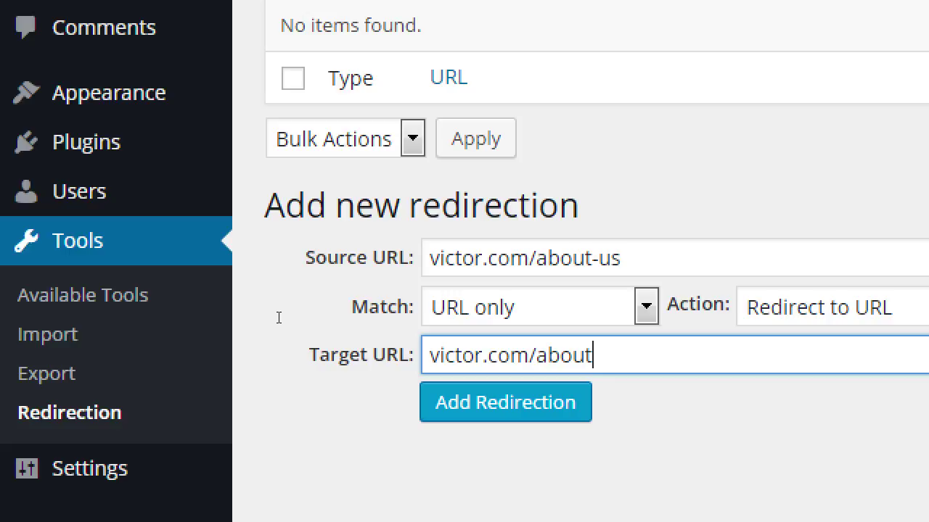
key(Return)
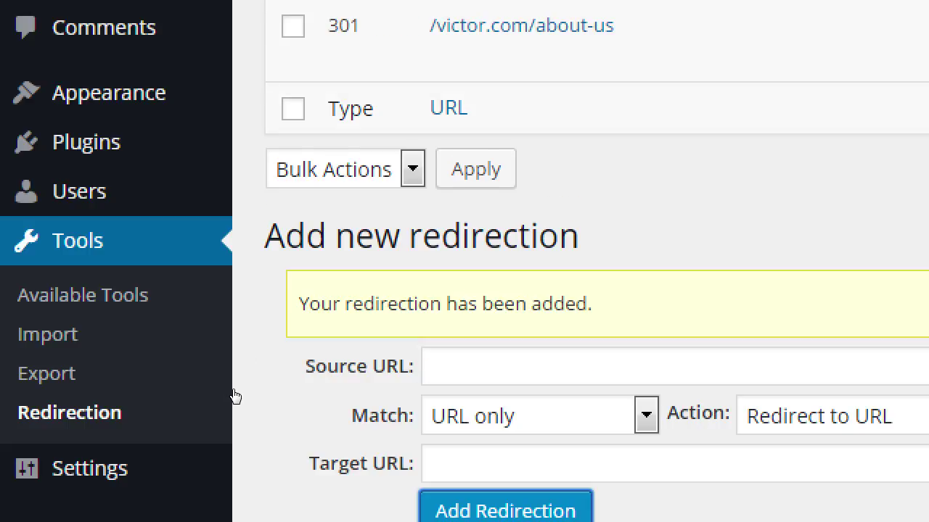
Delete the /victor.com/about-us entry from the list of redirections.
scroll(245, 217, up, 3)
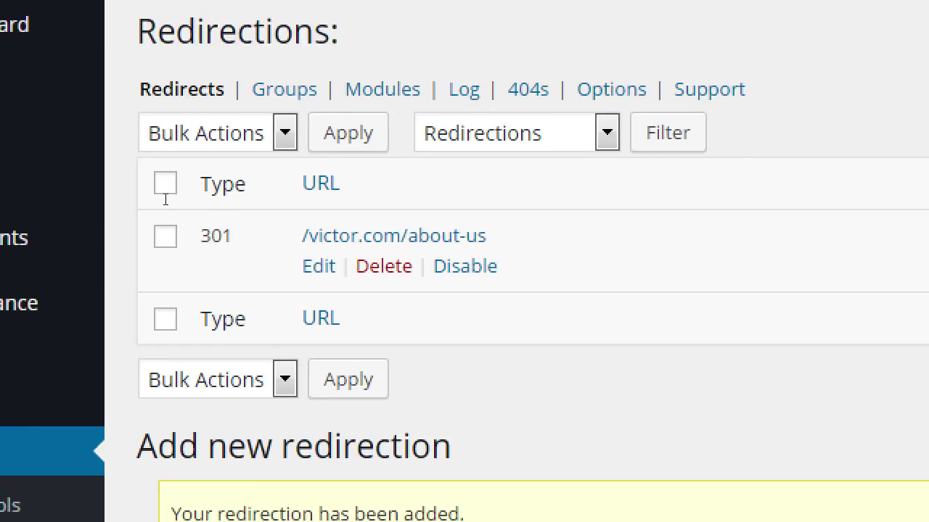
click(384, 267)
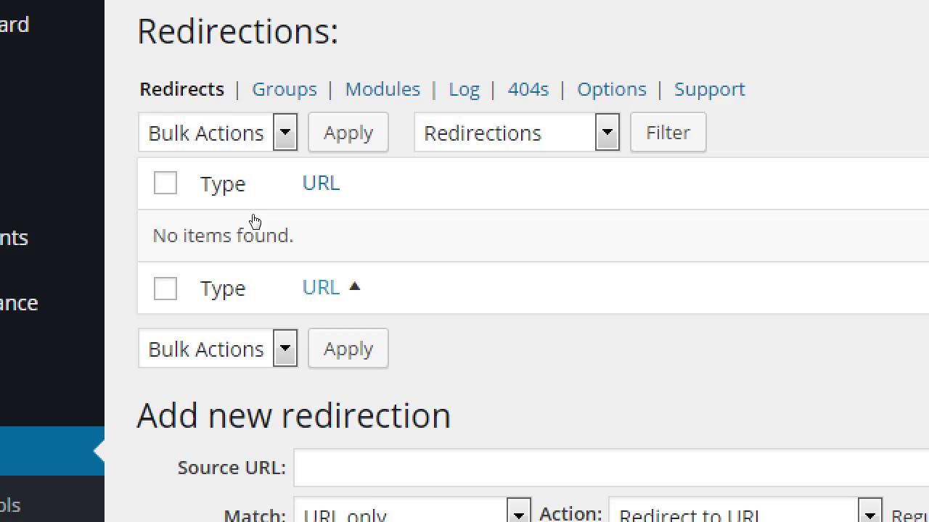
Add a redirection using relative paths, from the source URL /about-us to the target URL /about.
key(shift+Tab)
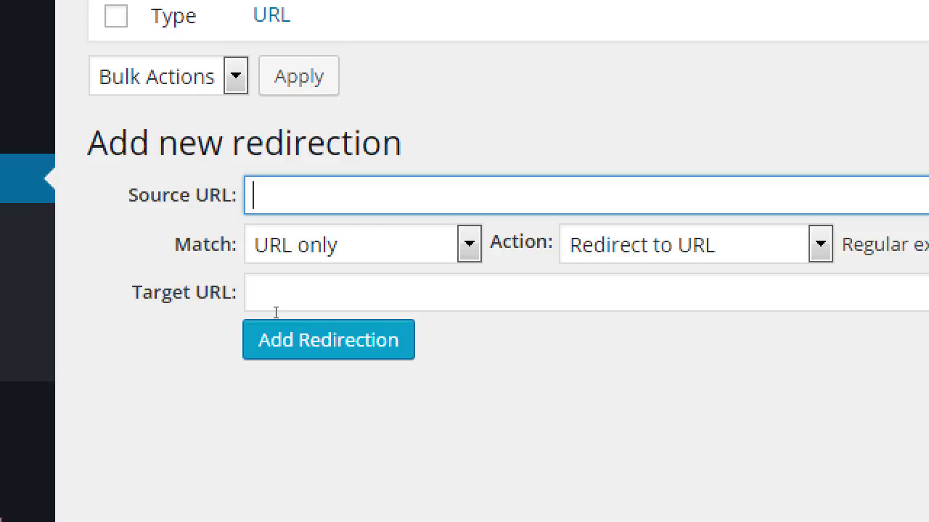
text(/about-us)
key(Tab)
key(Tab)
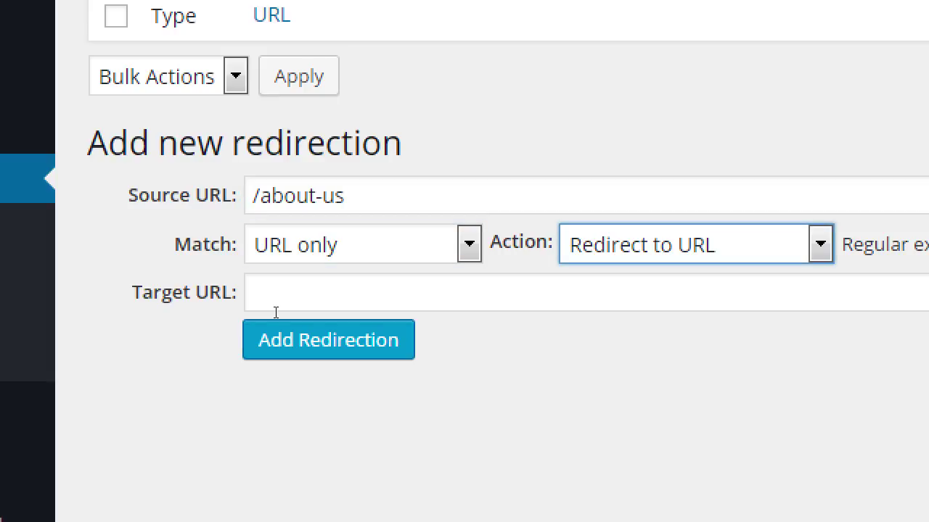
key(Tab)
text(/about)
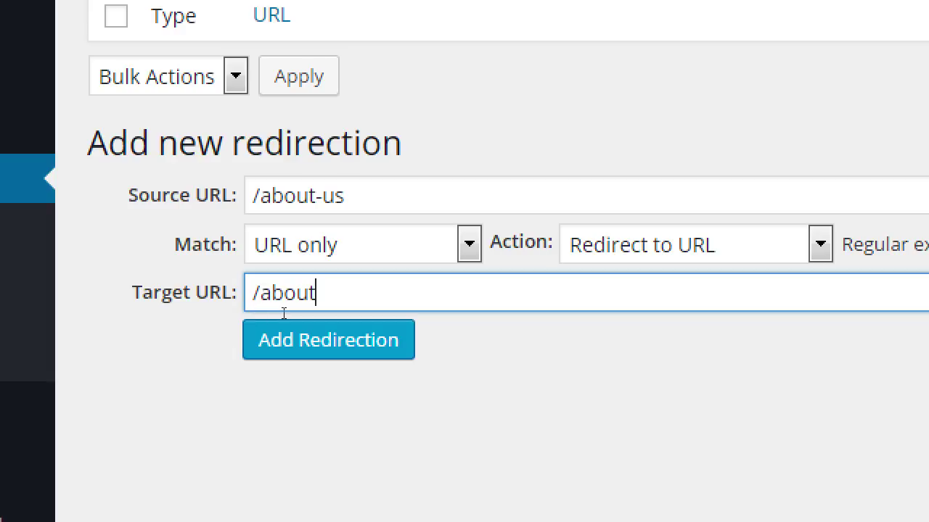
key(shift+Tab)
key(shift+Tab)
key(shift+Tab)
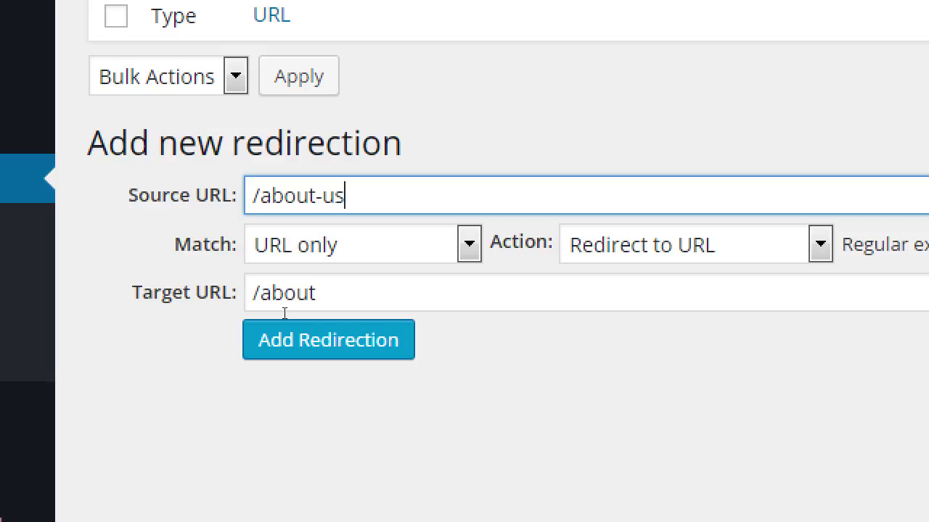
click(277, 387)
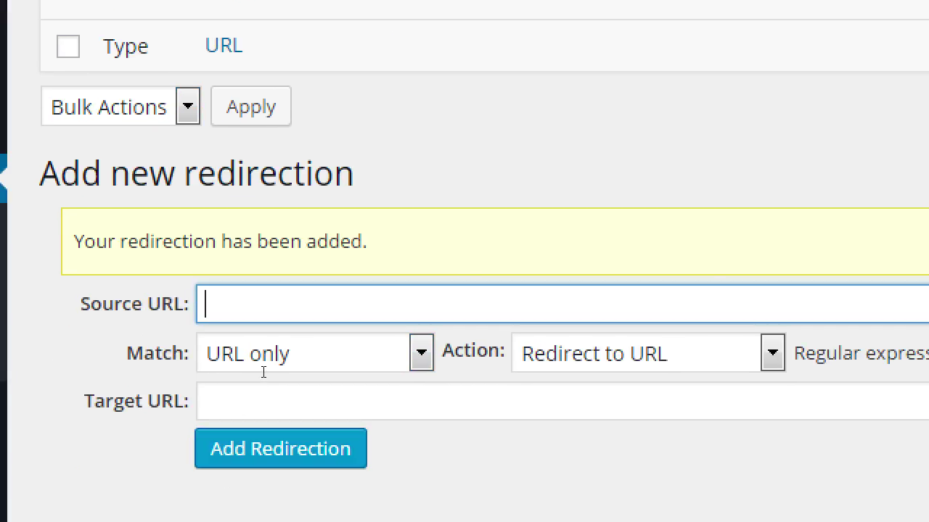
Enter /contact-the-company as the source URL of another new redirection.
text(/counta)
key(BackSpace)
key(BackSpace)
key(BackSpace)
key(BackSpace)
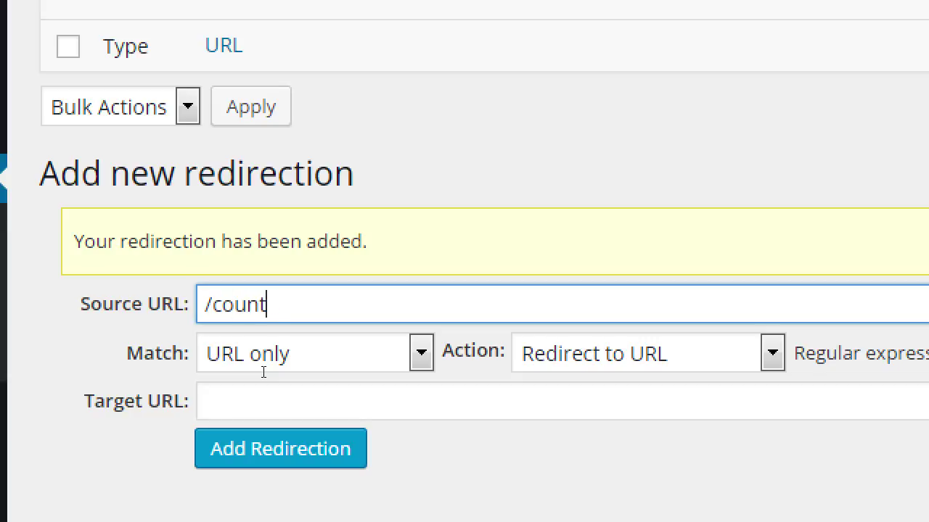
text(ntact-us)
key(BackSpace)
key(BackSpace)
text(the-)
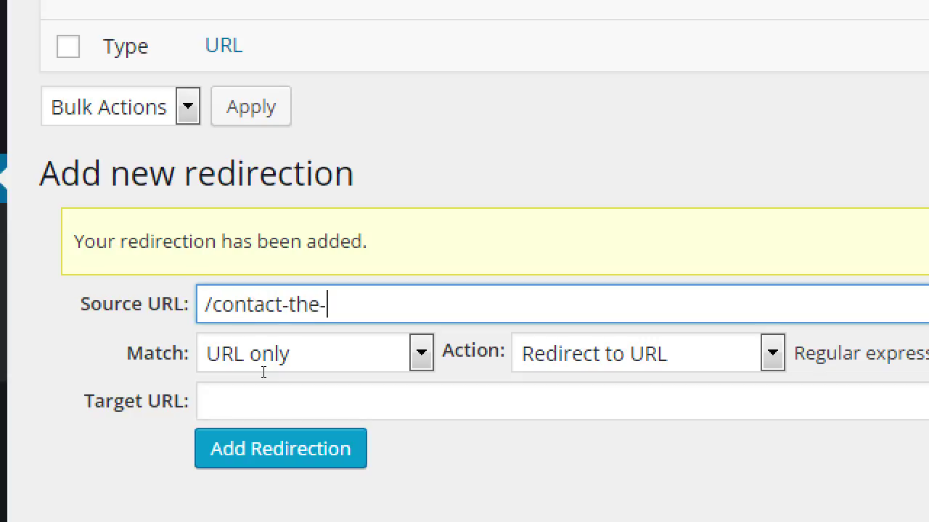
text(company)
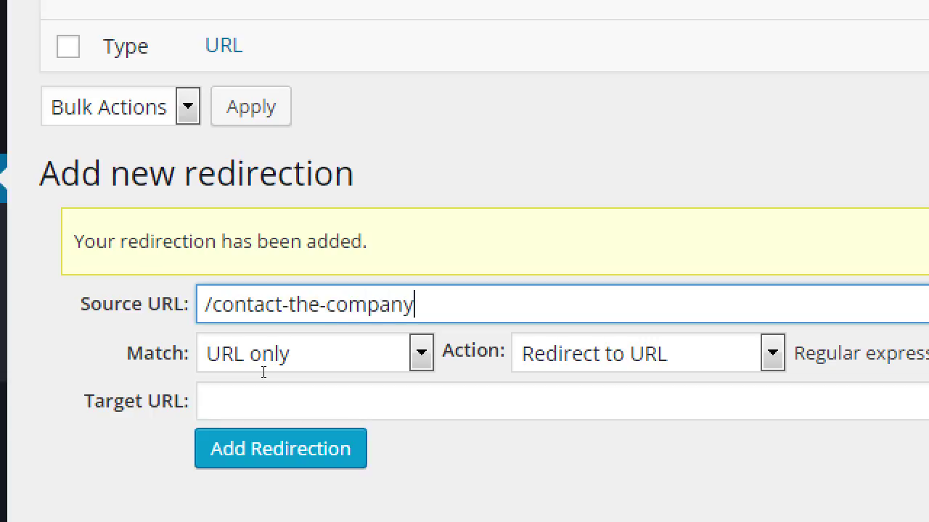
Set the target URL of the /contact-the-company redirection to /contact and submit it.
key(Tab)
key(Tab)
key(Tab)
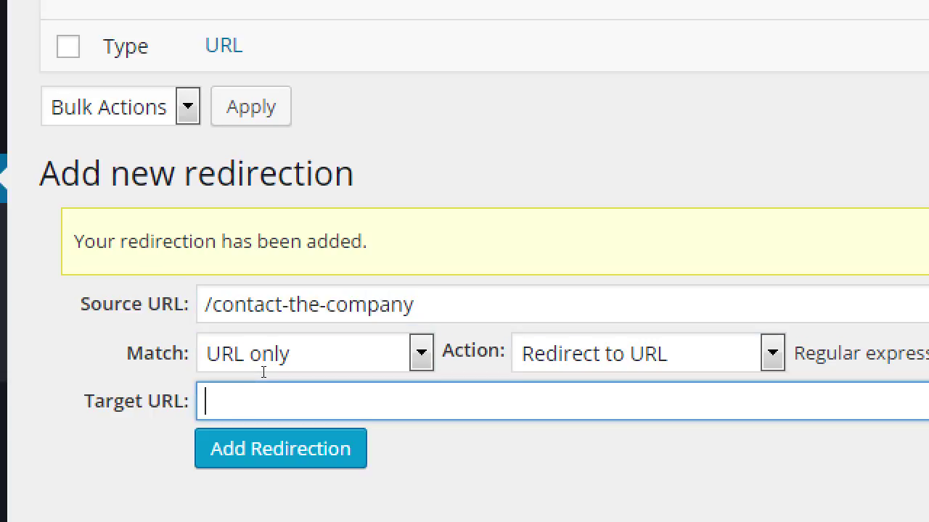
text(/contact)
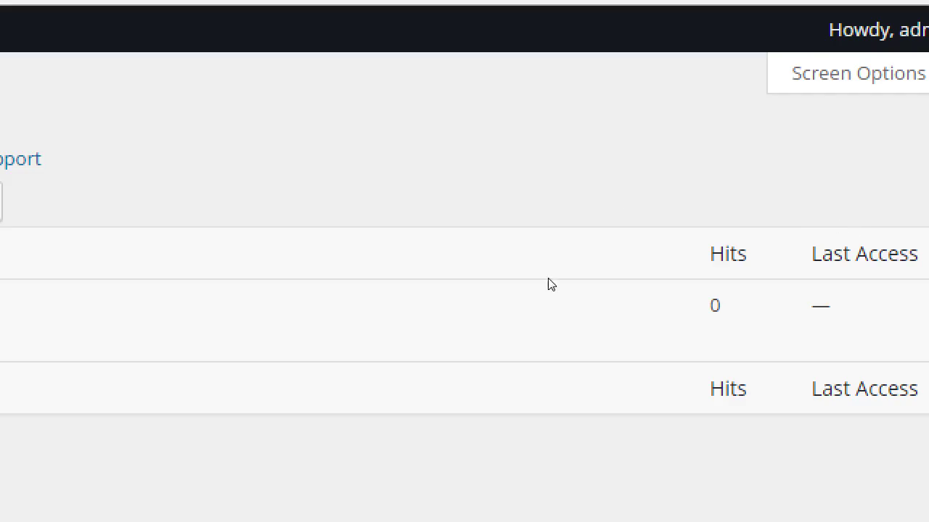
key(Return)
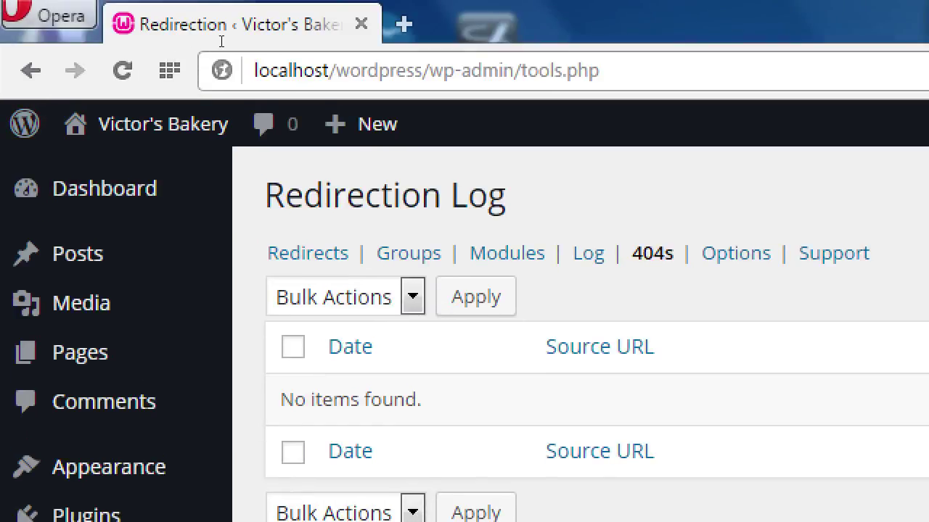
Visit the nonexistent site address localhost/wordpress/asdfasdsdasadsfdafsd to trigger a 404 error and look over the resulting page.
click(247, 45)
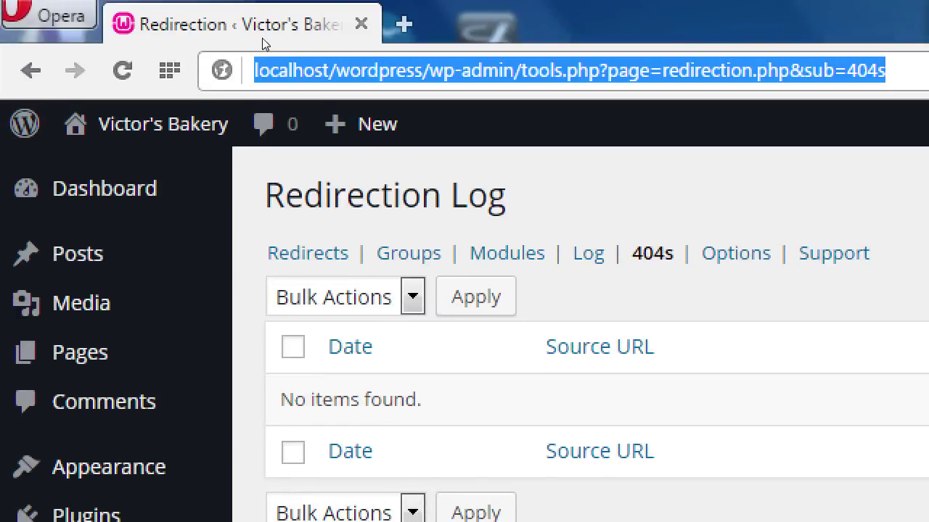
click(294, 47)
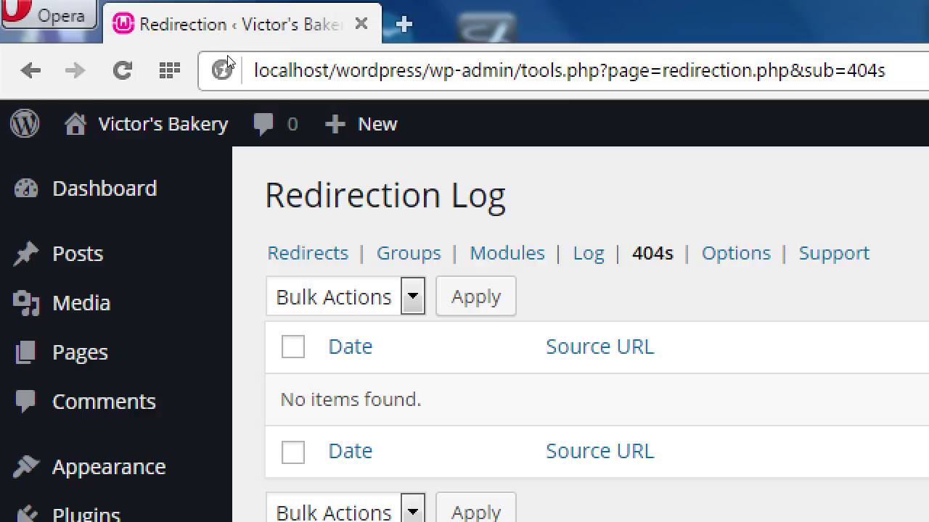
key(shift+End)
text(asdfasdsdasadsfdafsd)
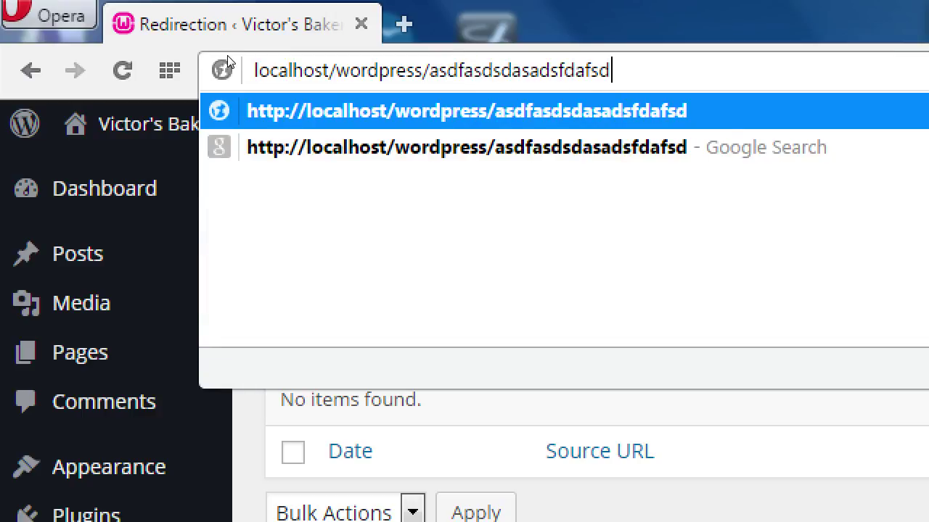
key(Return)
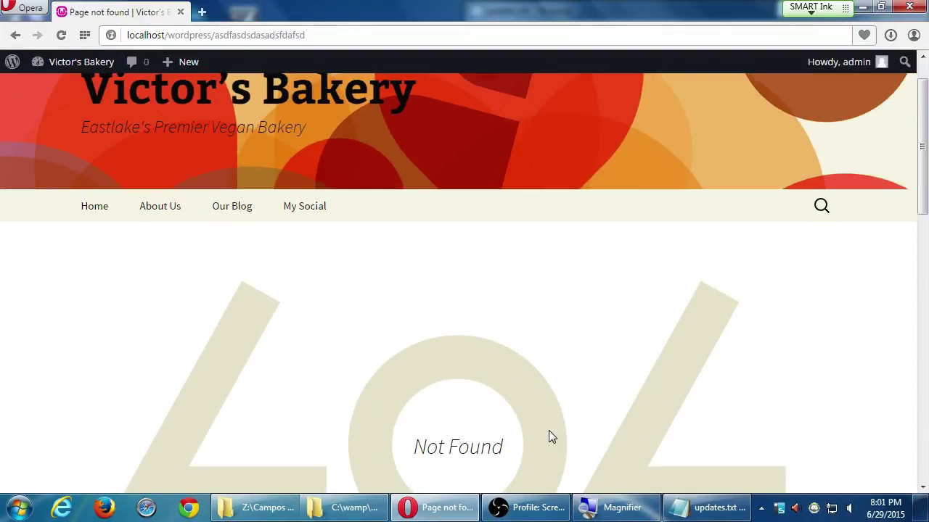
scroll(551, 437, down, 3)
scroll(554, 437, up, 4)
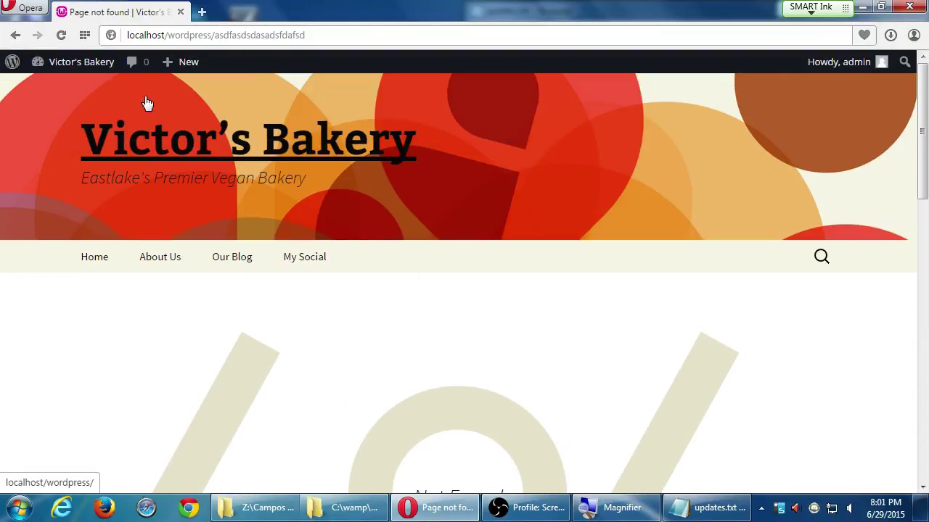
Go back to the Redirection plugin's 404s log and reload it.
mouse_move(67, 67)
click(15, 35)
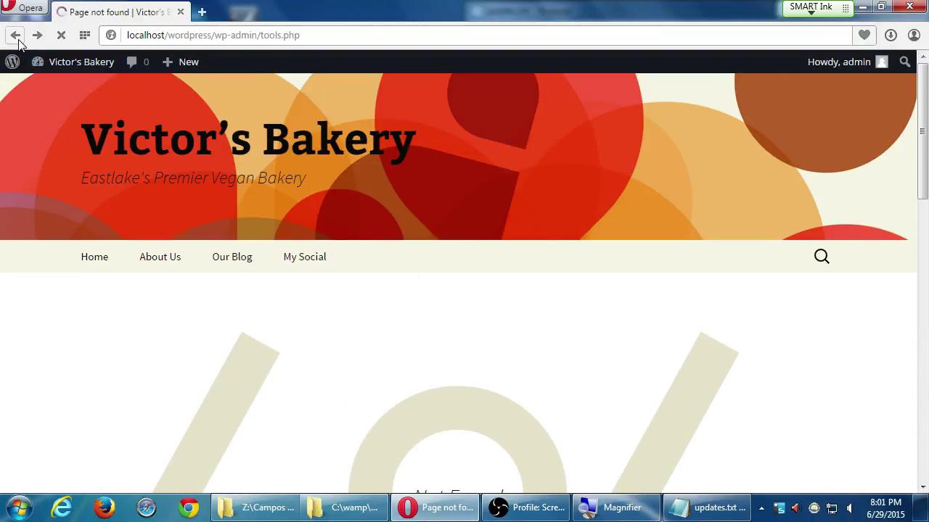
click(61, 34)
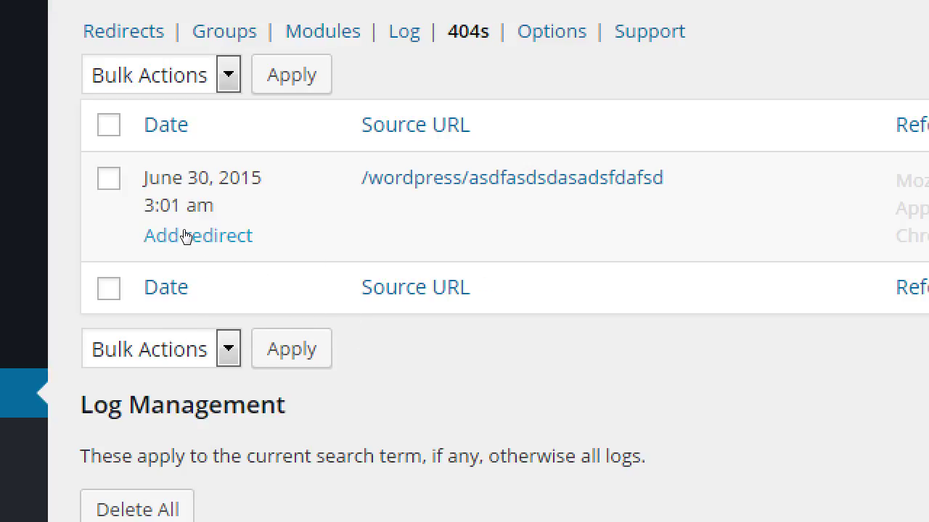
Add a redirect from the logged 404 address /wordpress/asdfasdsdasadsfdafsd to the target URL /contact.
click(187, 237)
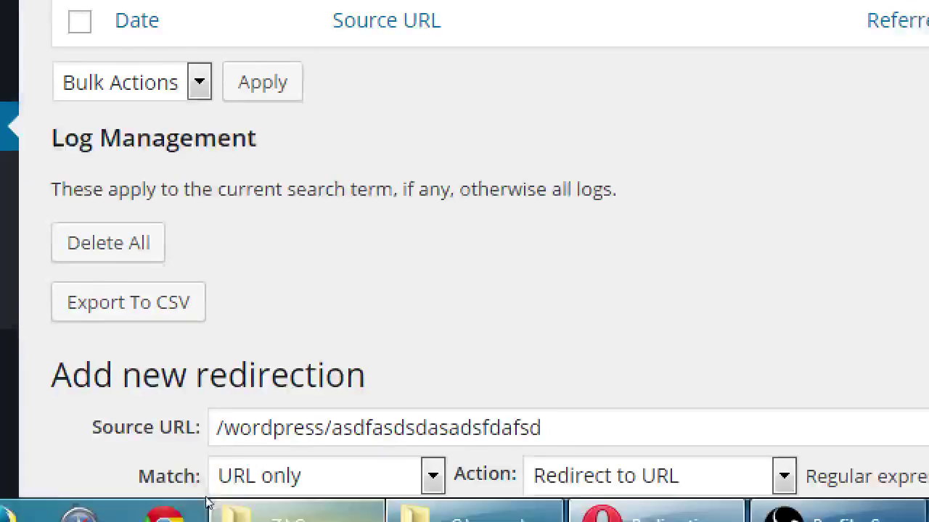
scroll(232, 457, down, 2)
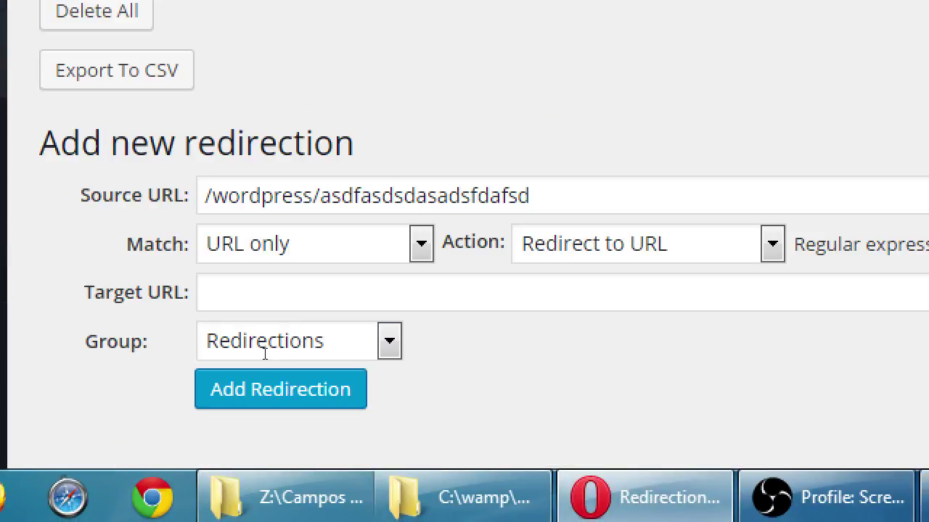
click(276, 292)
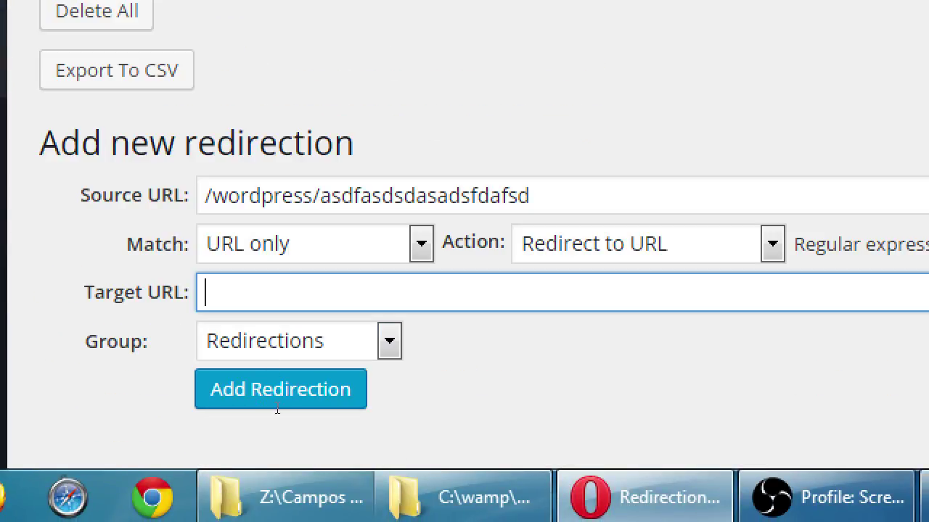
text(/contact)
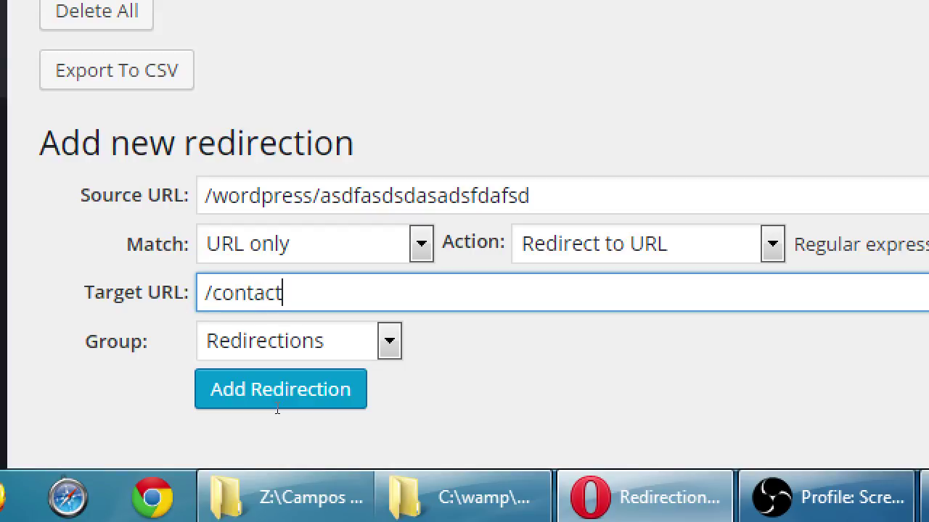
scroll(259, 193, up, 3)
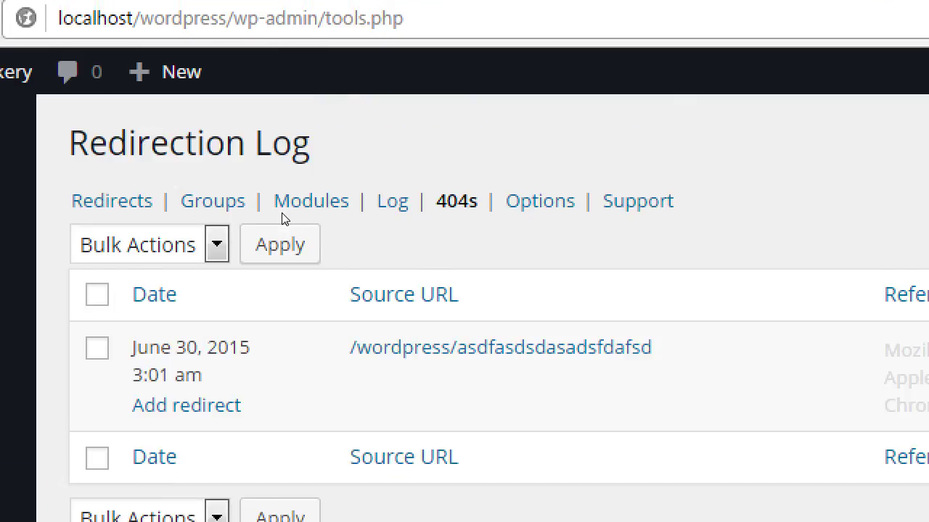
scroll(284, 216, down, 1)
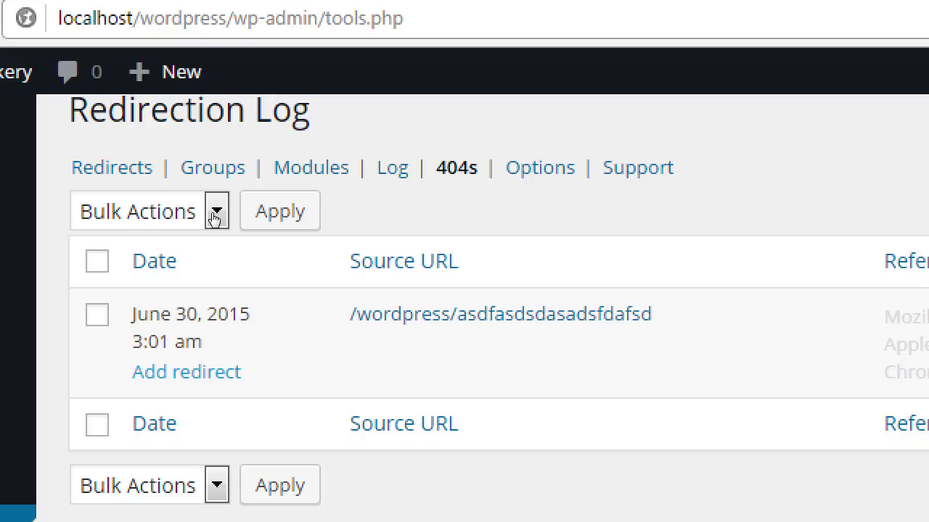
click(218, 371)
text(/contact)
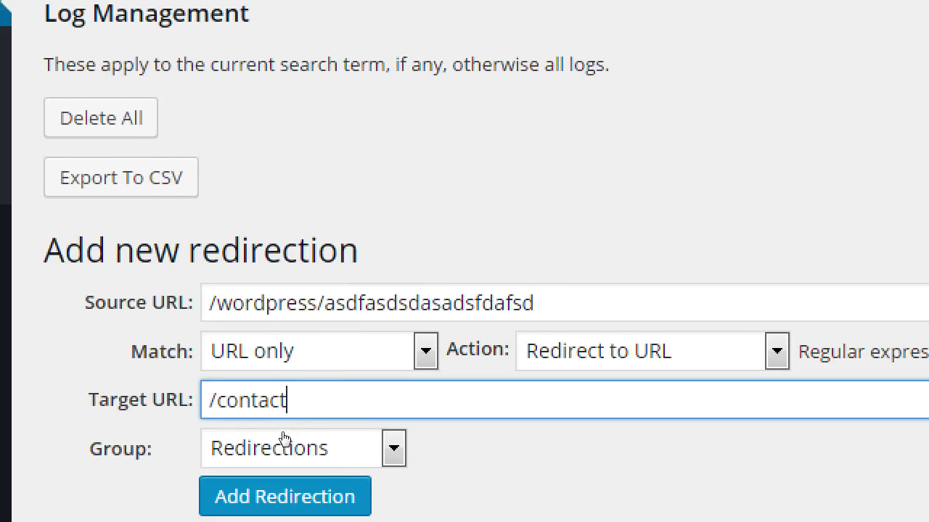
key(Return)
scroll(205, 188, up, 3)
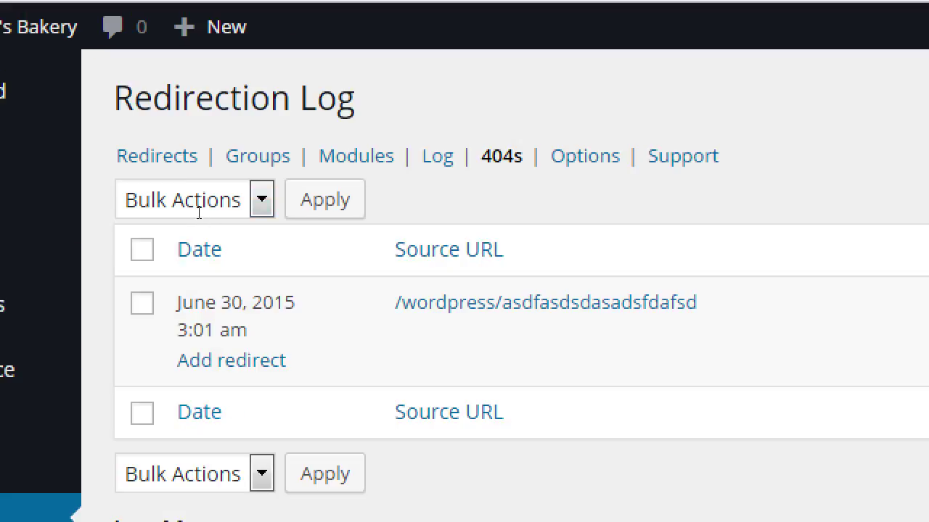
Check the Redirection plugin's list of redirects and return to the 404s log to review the logged entry.
click(158, 135)
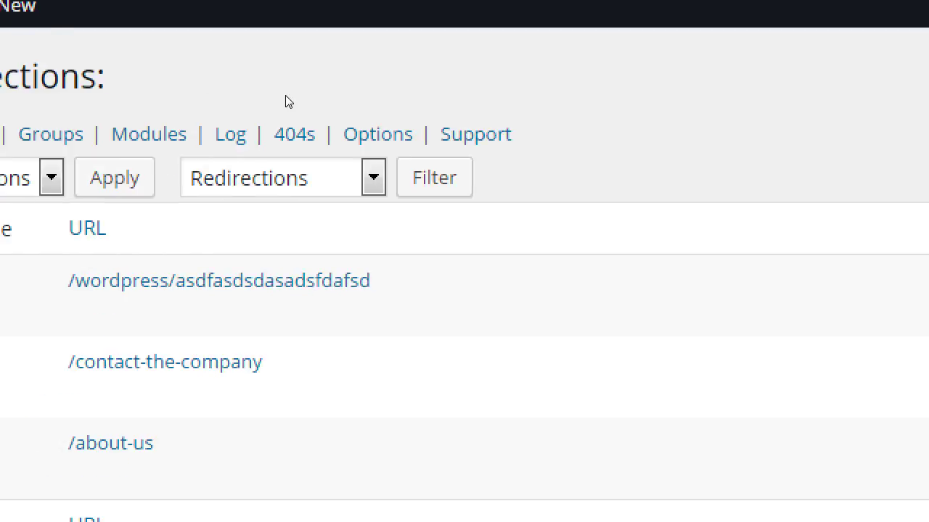
click(325, 132)
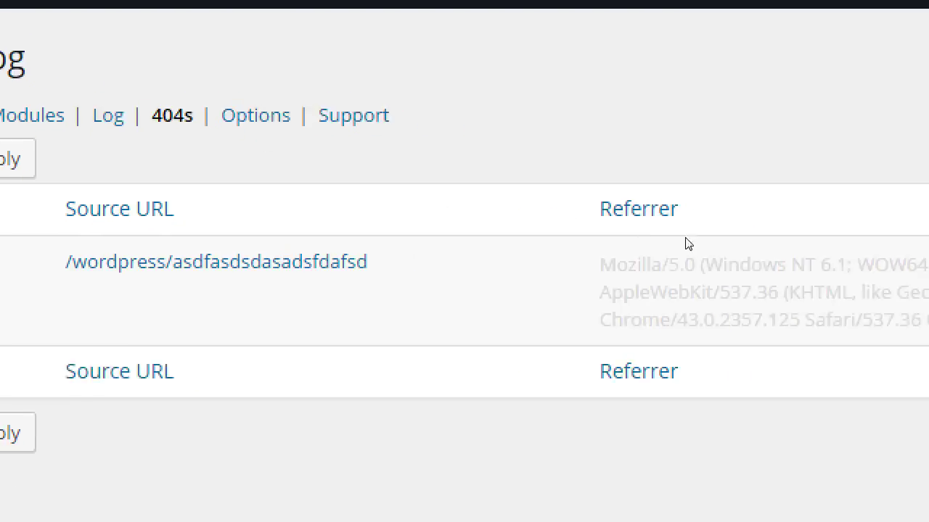
mouse_move(843, 211)
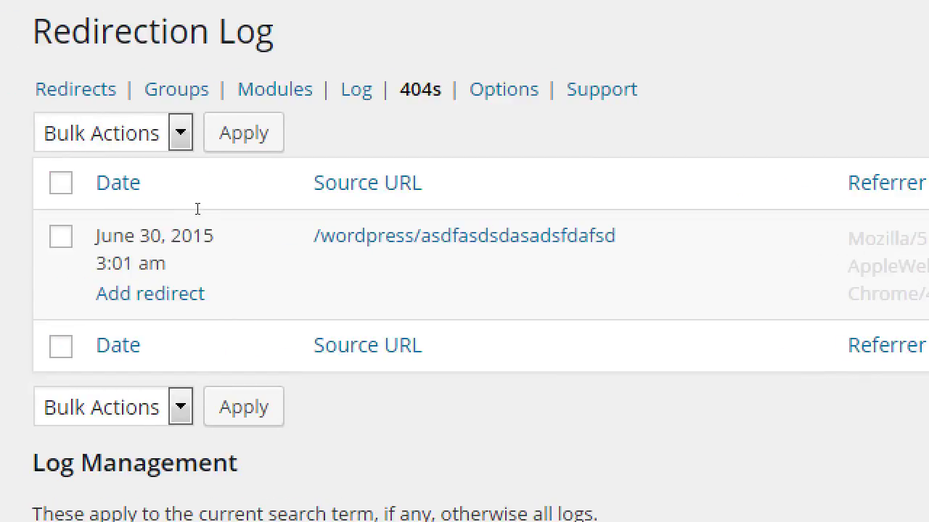
mouse_move(742, 212)
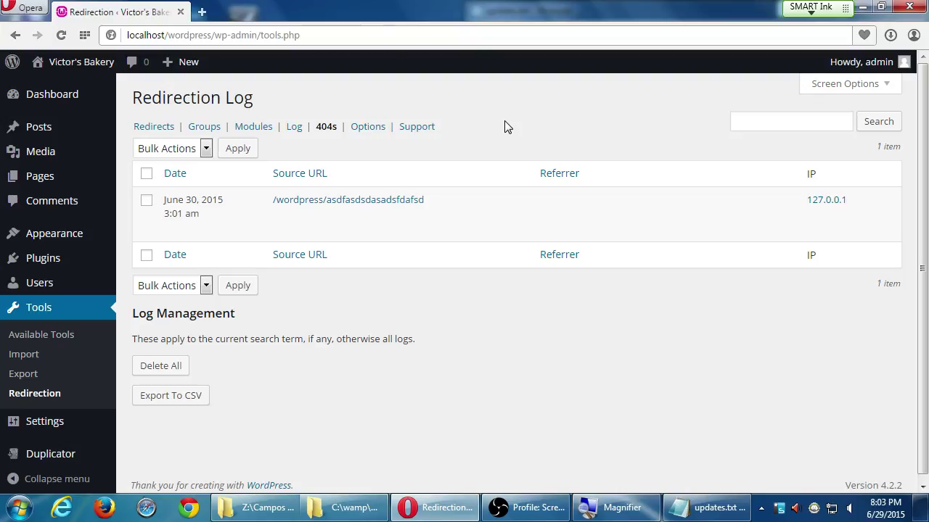
Search the plugin directory for yoast seo, and install and activate WordPress SEO by Yoast.
mouse_move(528, 206)
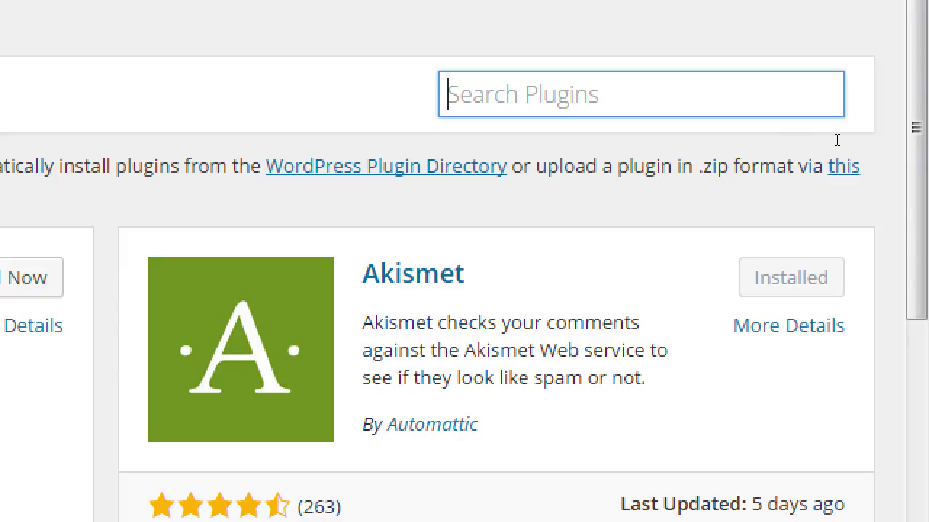
text(yoast seo)
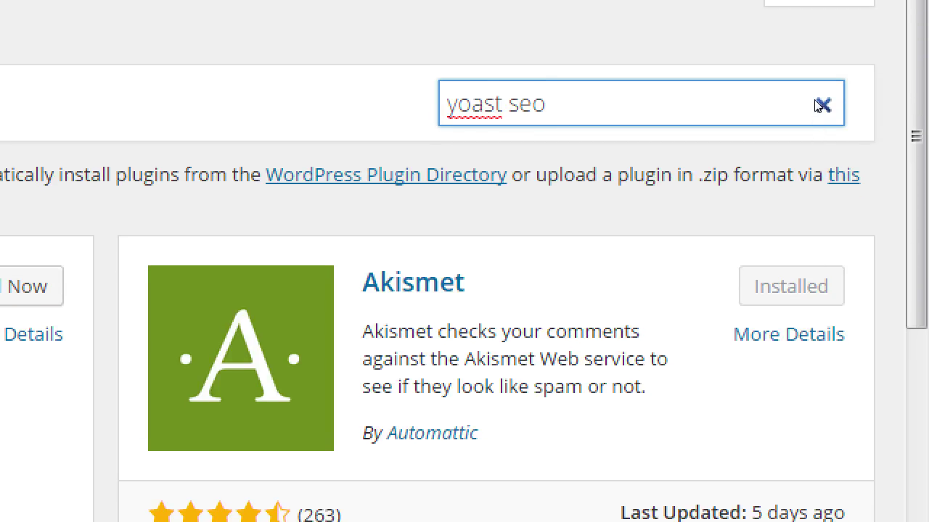
key(Return)
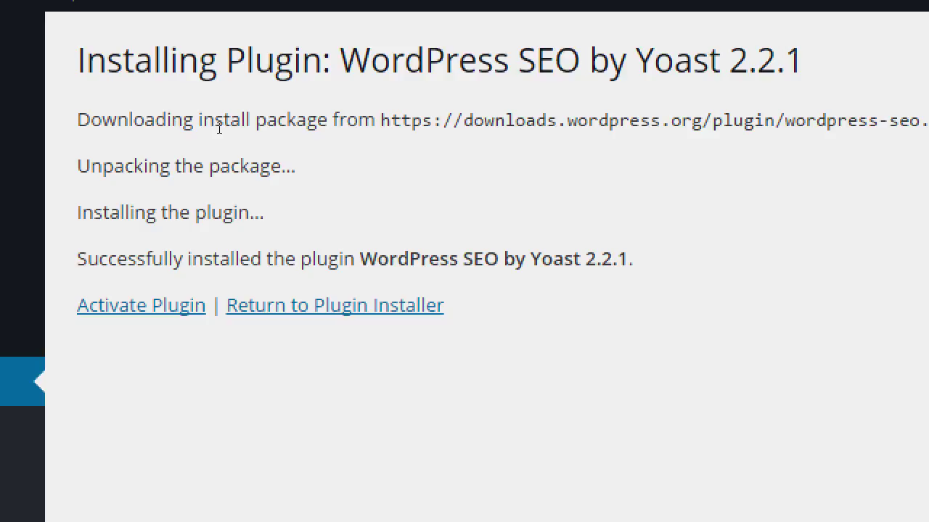
click(141, 306)
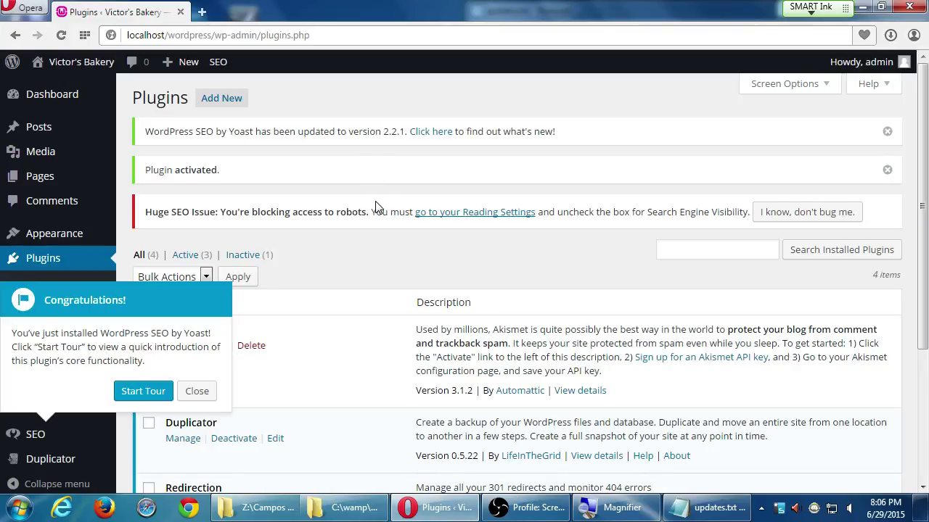
Look over the SEO plugin's notices on the Plugins page and dismiss its introduction tour prompt.
scroll(395, 208, down, 1)
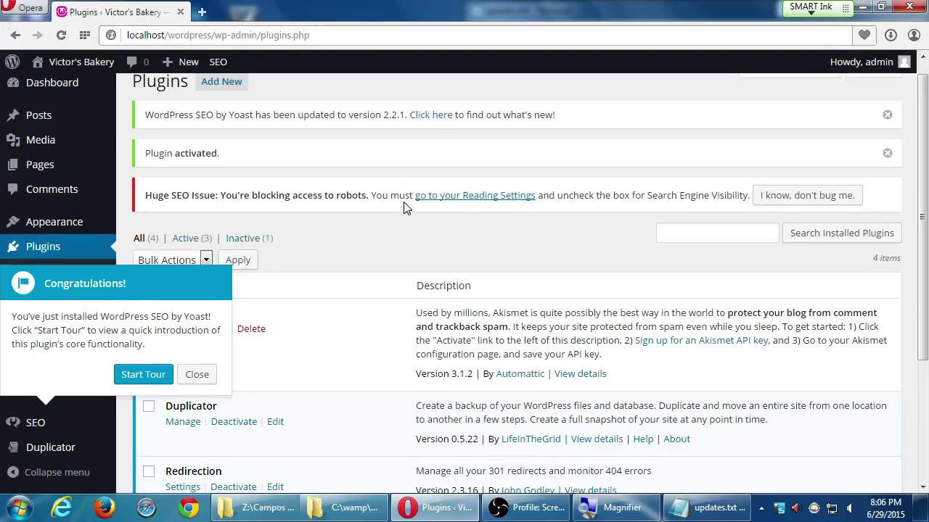
scroll(407, 208, up, 1)
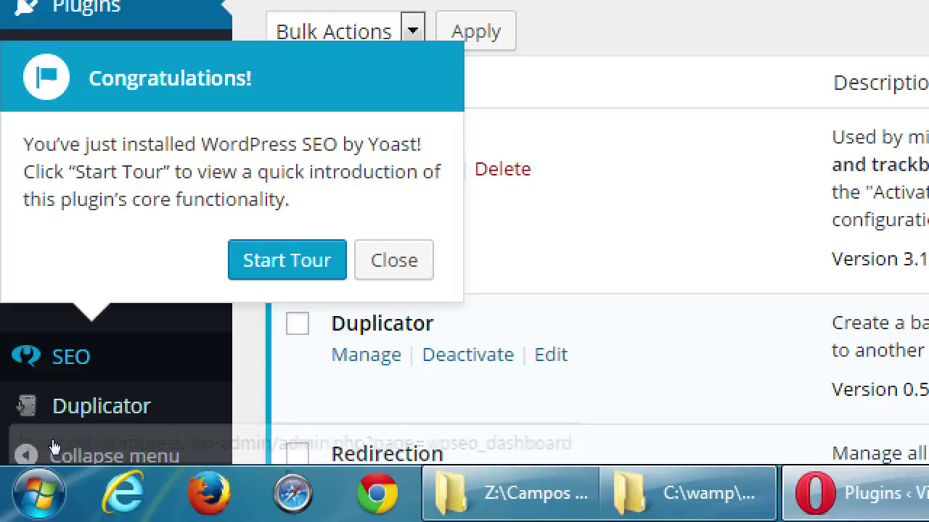
scroll(55, 436, down, 2)
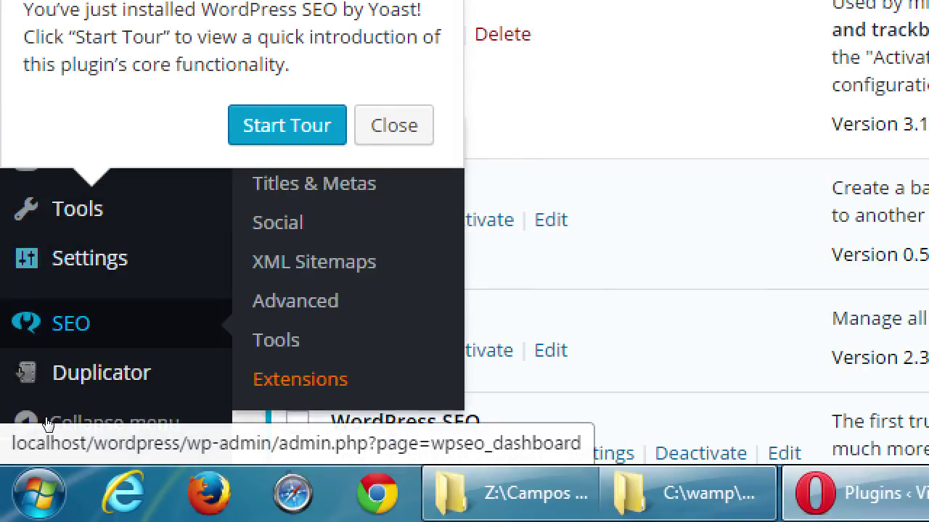
scroll(47, 423, up, 2)
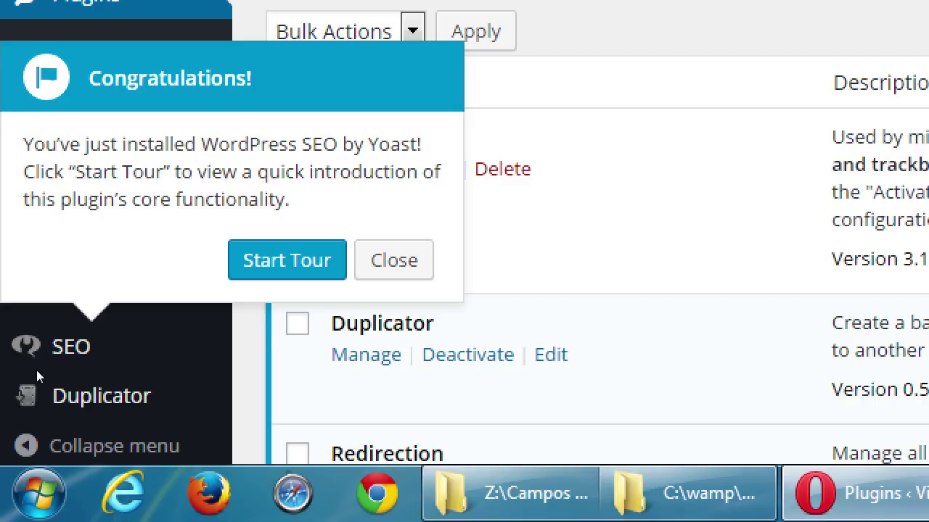
key(super+minus)
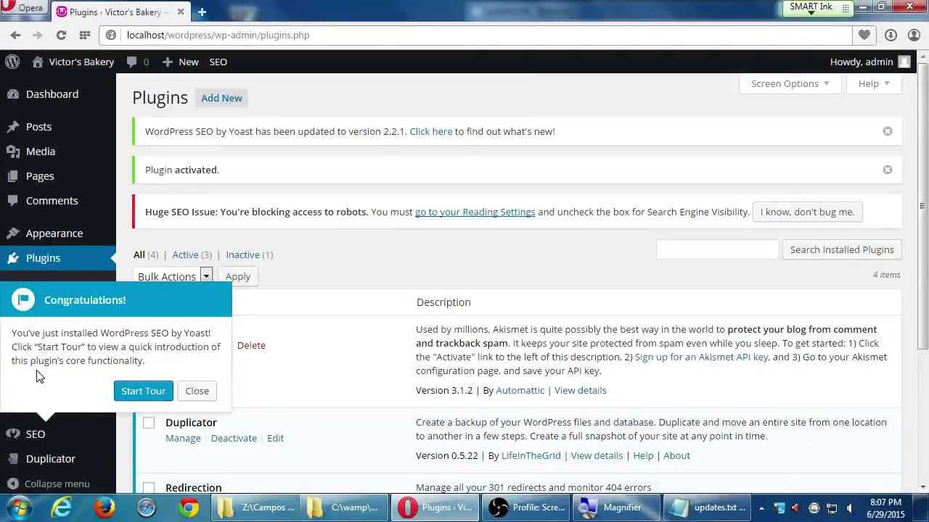
click(197, 391)
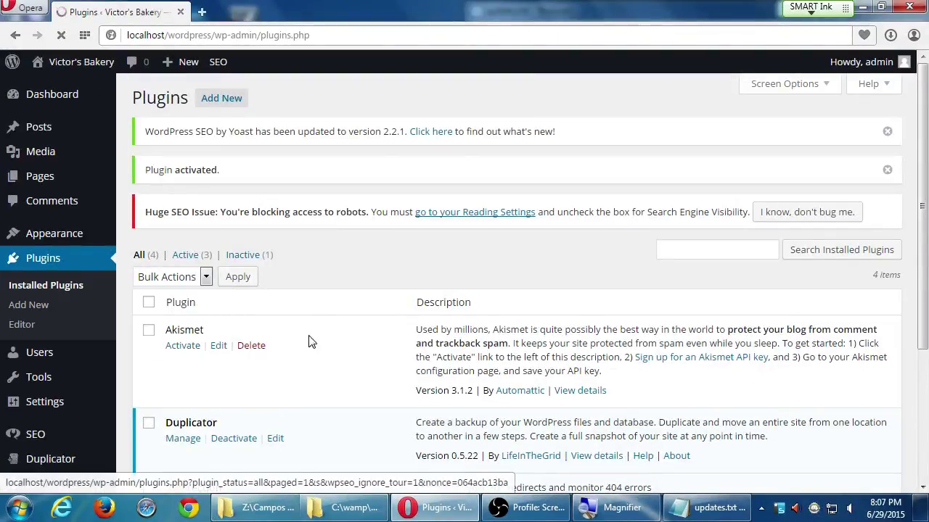
Open the Reading Settings from the blocked-robots warning, look through them, and return to the Plugins page.
mouse_move(68, 440)
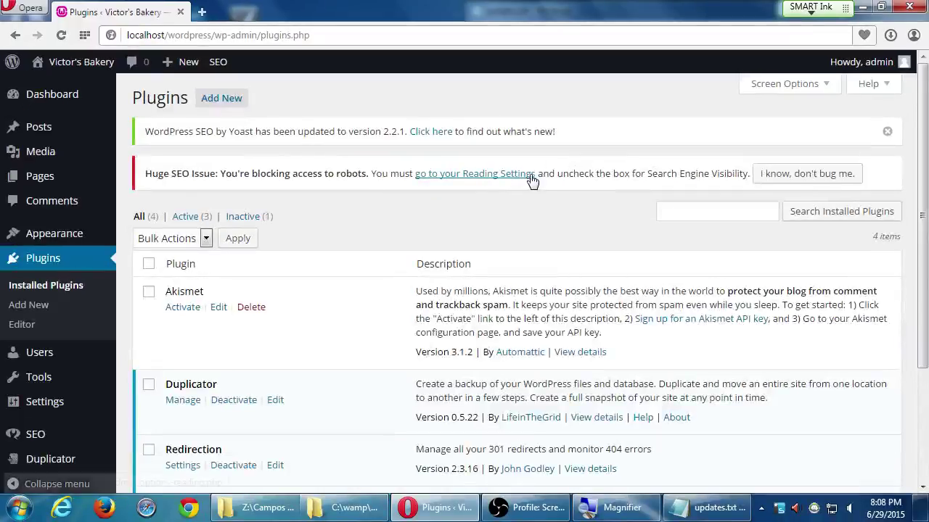
click(506, 177)
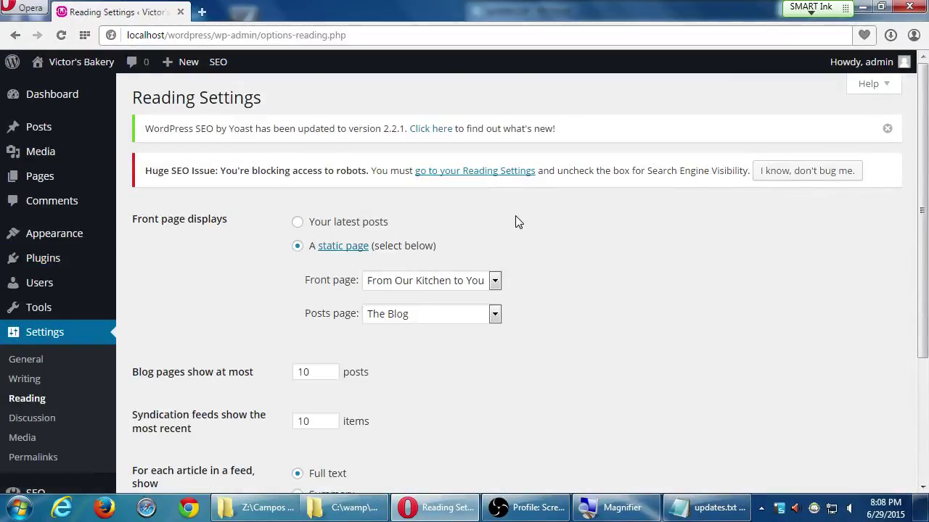
scroll(494, 247, down, 5)
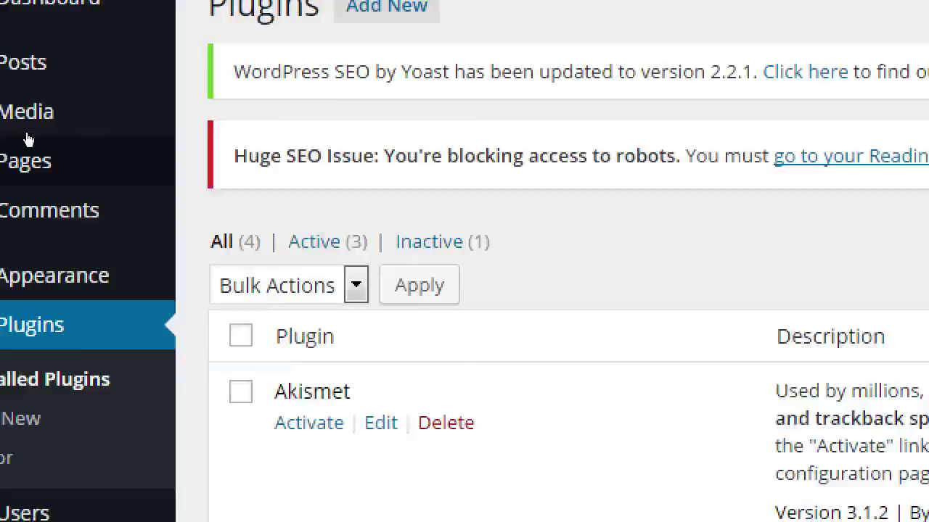
mouse_move(136, 142)
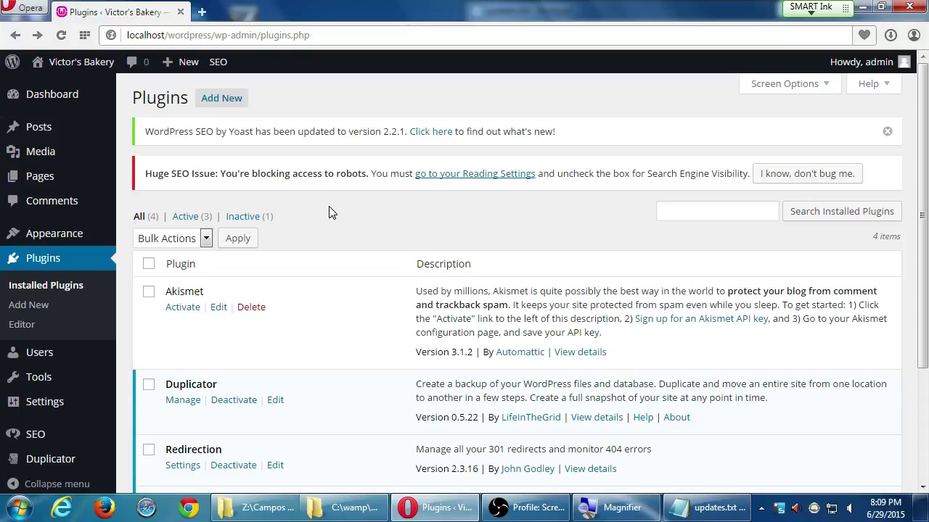
Review the installed plugins list and open the SEO plugin's General settings to look them over.
scroll(320, 217, down, 2)
scroll(310, 222, up, 2)
scroll(396, 351, down, 2)
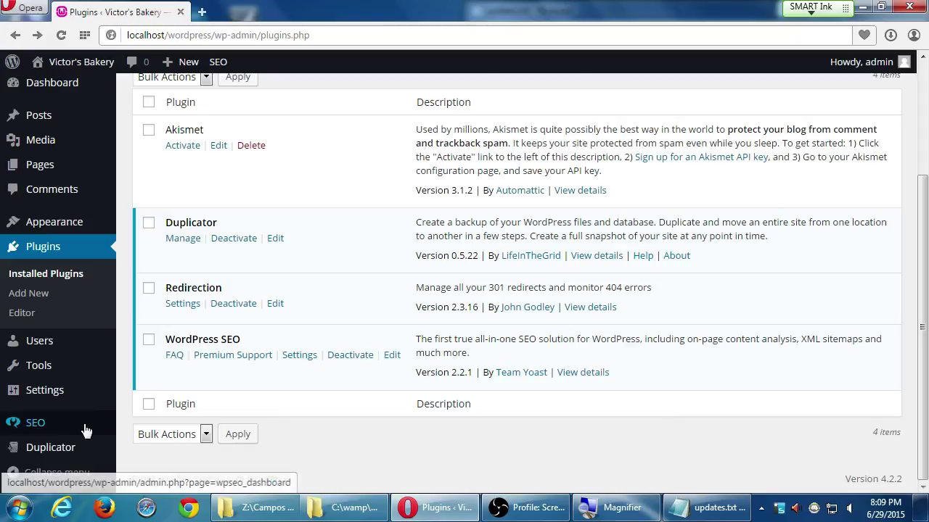
mouse_move(71, 431)
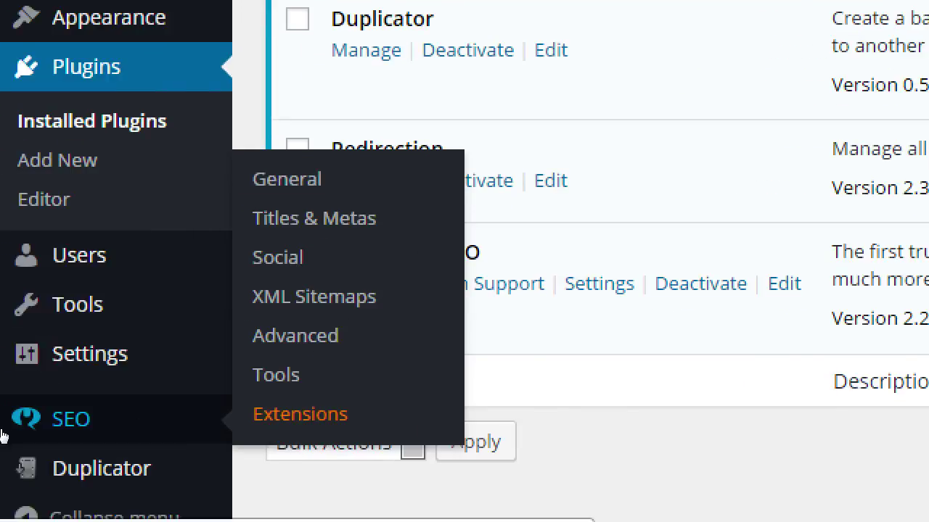
mouse_move(50, 425)
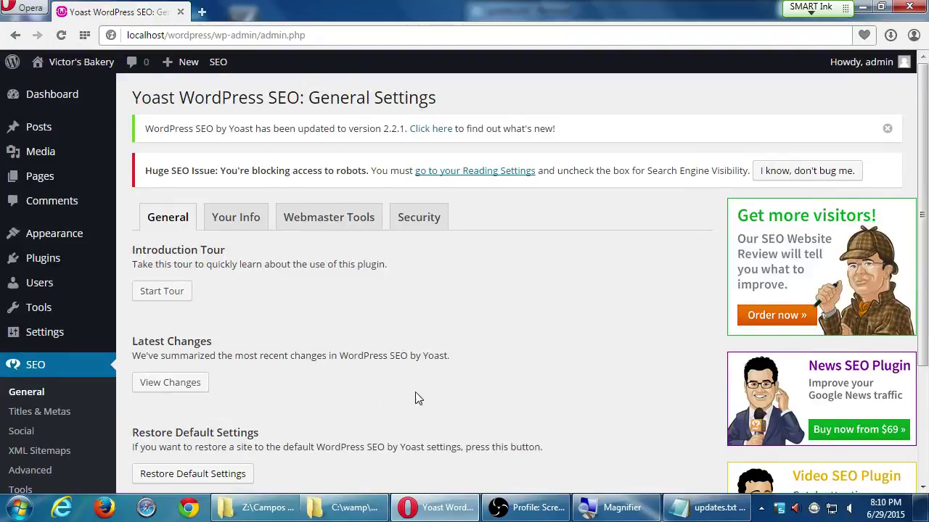
scroll(415, 399, down, 5)
scroll(394, 389, up, 5)
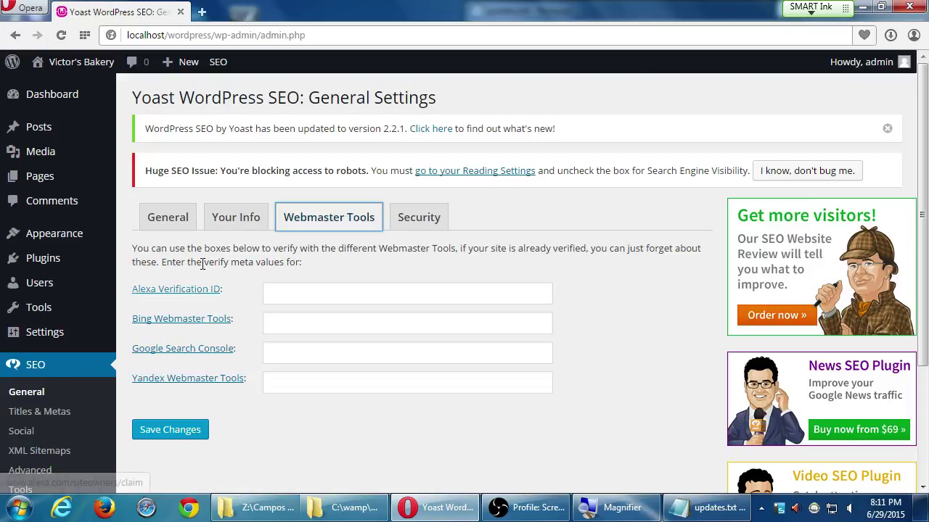
Show the SEO plugin's Your Info settings and examine the website name and company-or-person fields.
click(244, 215)
scroll(238, 315, down, 1)
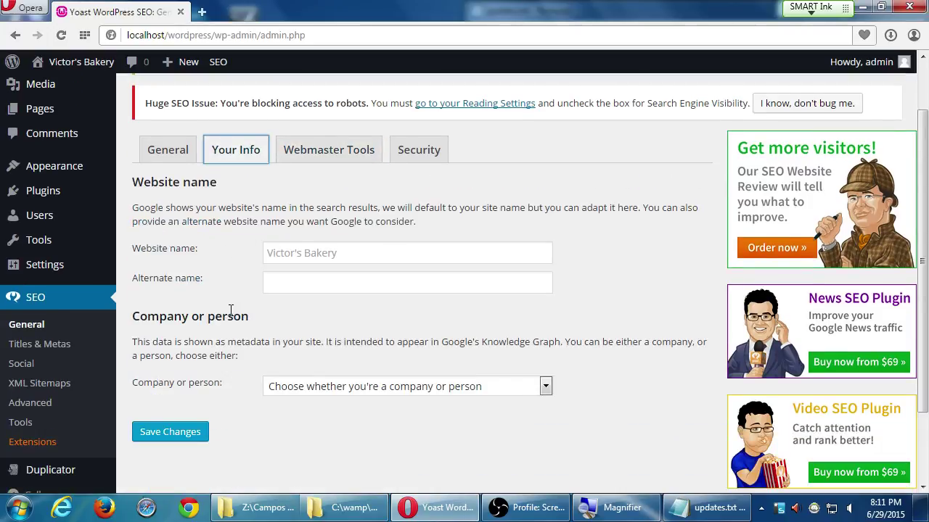
scroll(231, 310, up, 1)
scroll(217, 216, down, 1)
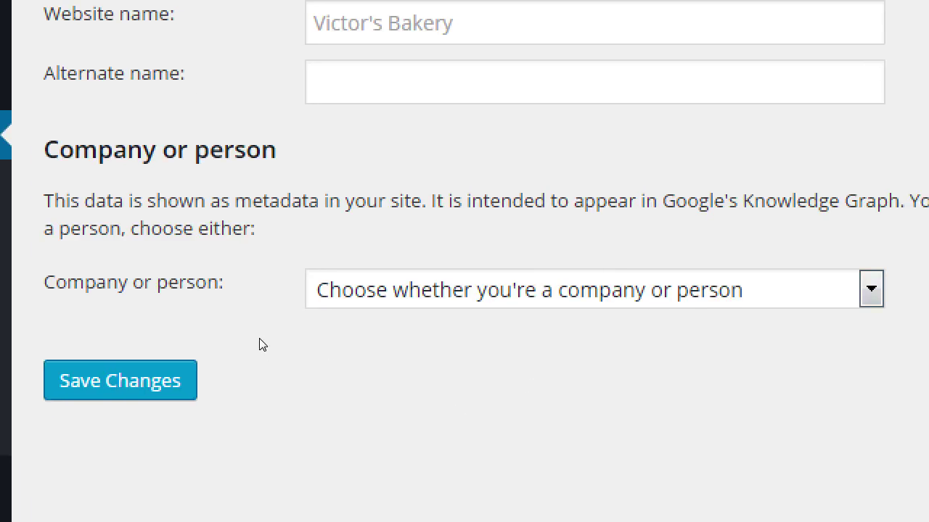
Try the Company and Person choices for the Company or person setting, and return it to the unselected option.
key(alt+Down)
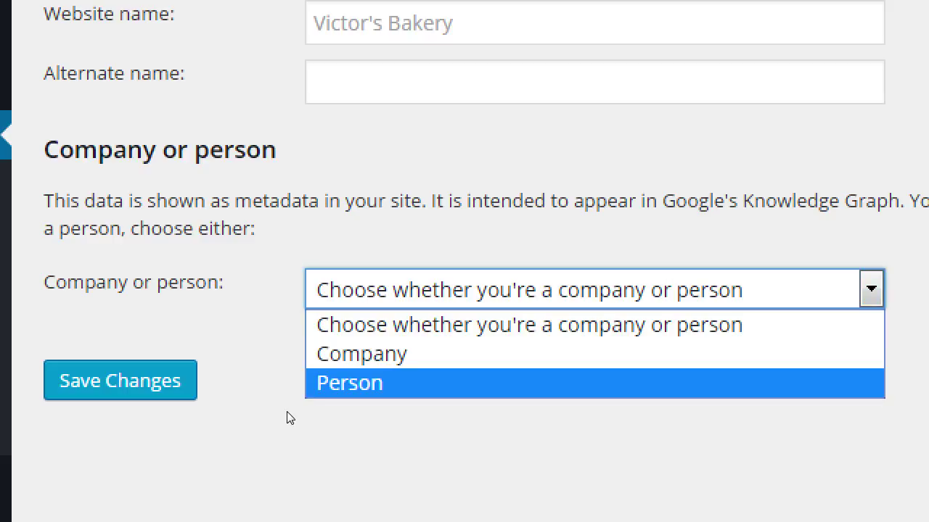
key(Up)
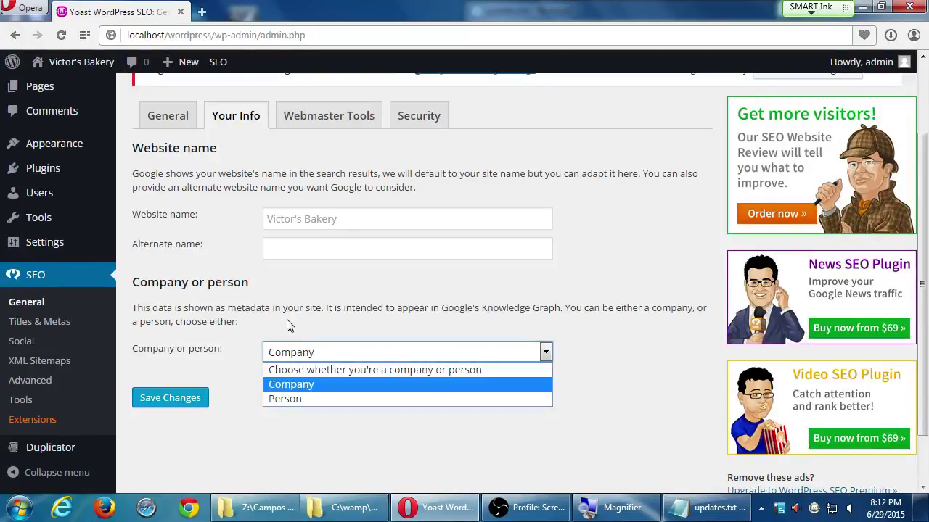
key(Return)
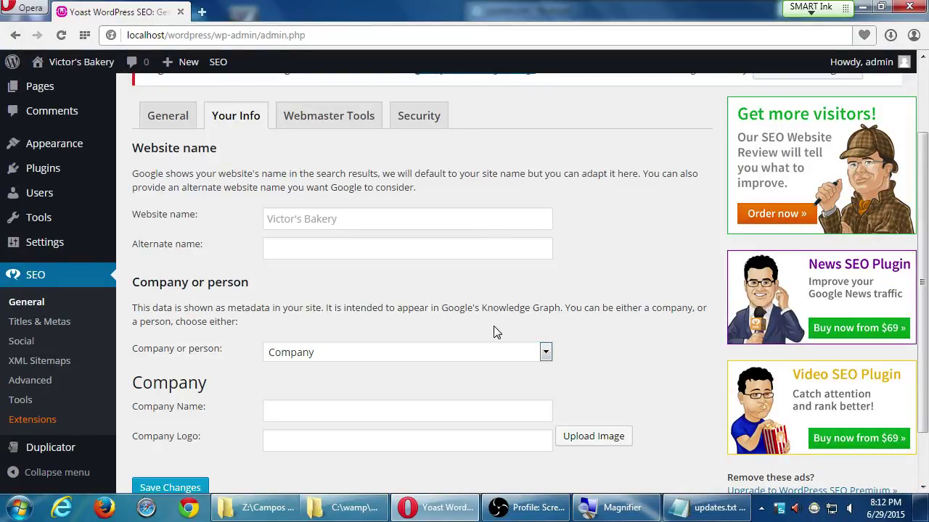
scroll(395, 439, down, 1)
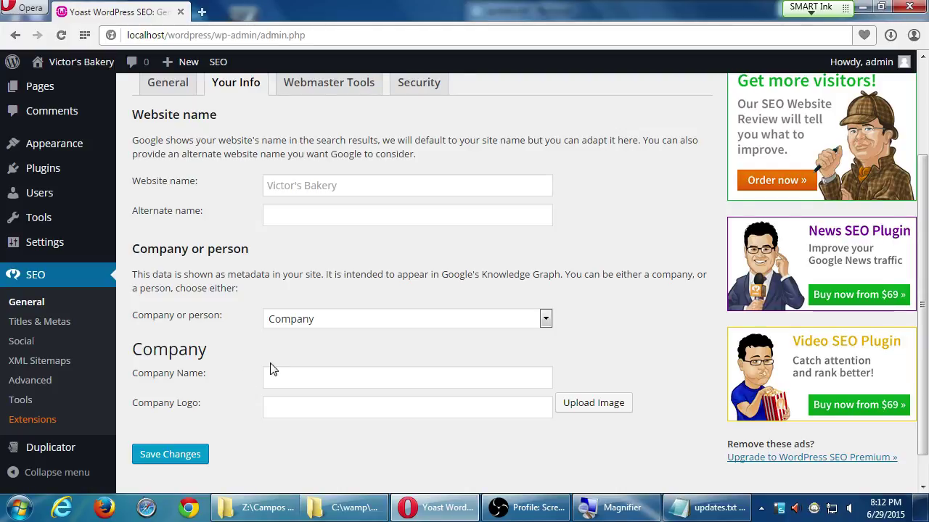
click(288, 326)
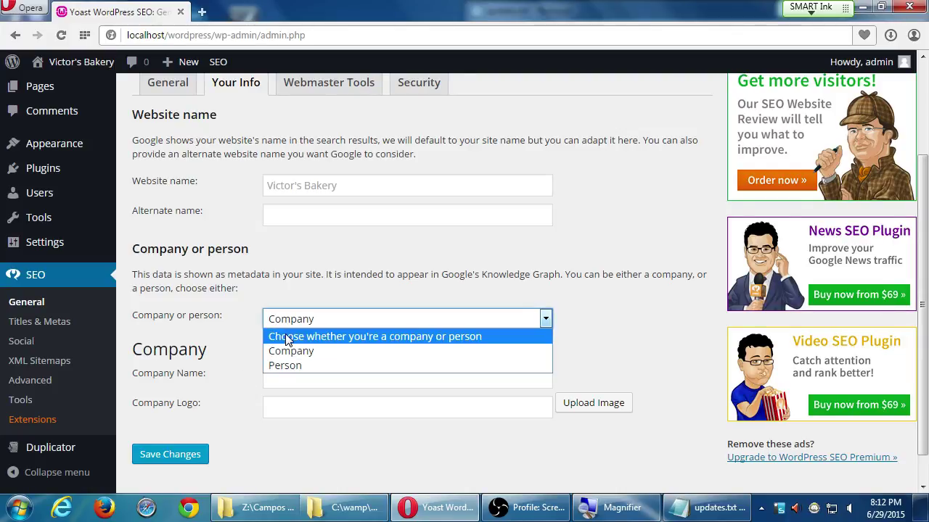
click(284, 365)
click(288, 327)
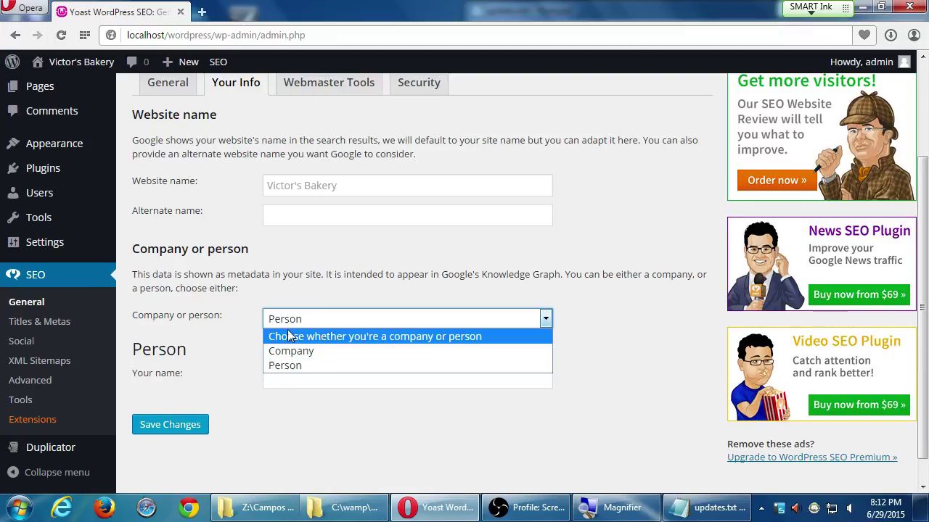
click(290, 349)
click(290, 325)
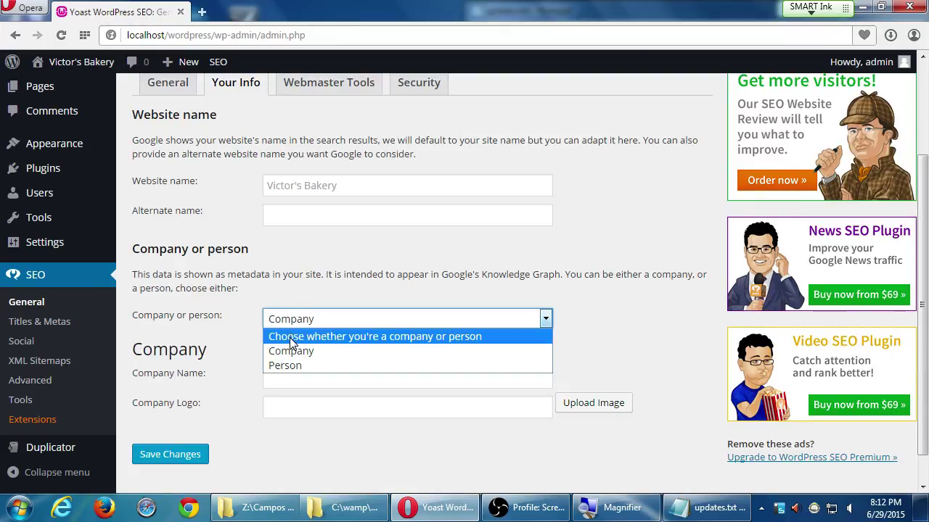
click(289, 337)
Review the SEO plugin's Security and General settings and open its Social settings page.
scroll(285, 352, up, 2)
click(414, 171)
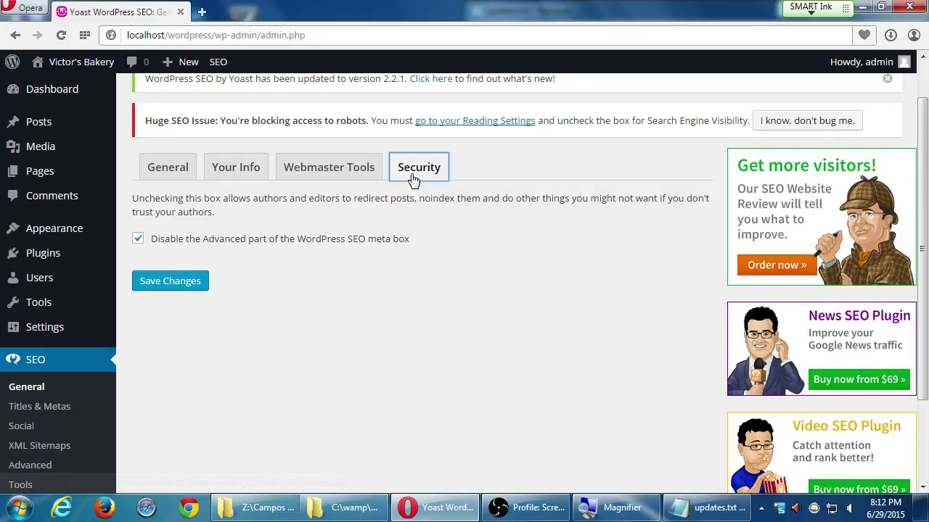
click(190, 169)
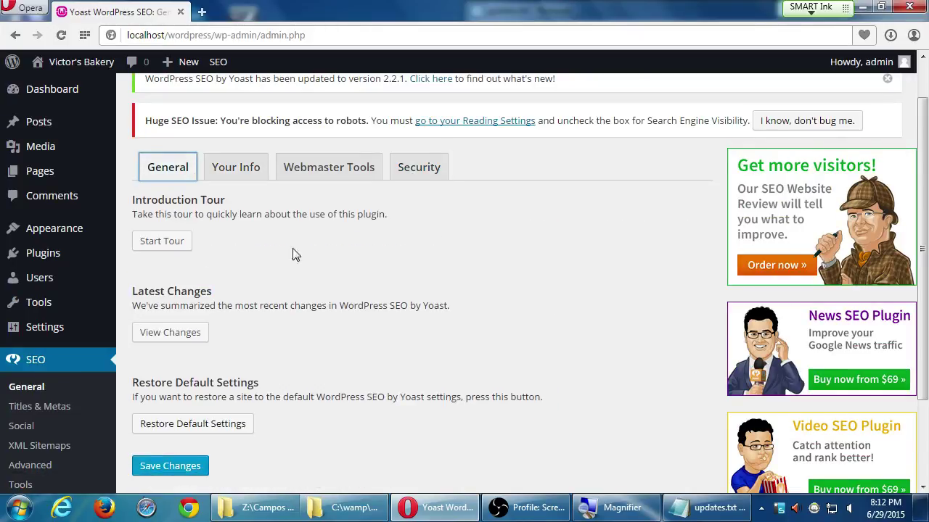
scroll(295, 254, down, 2)
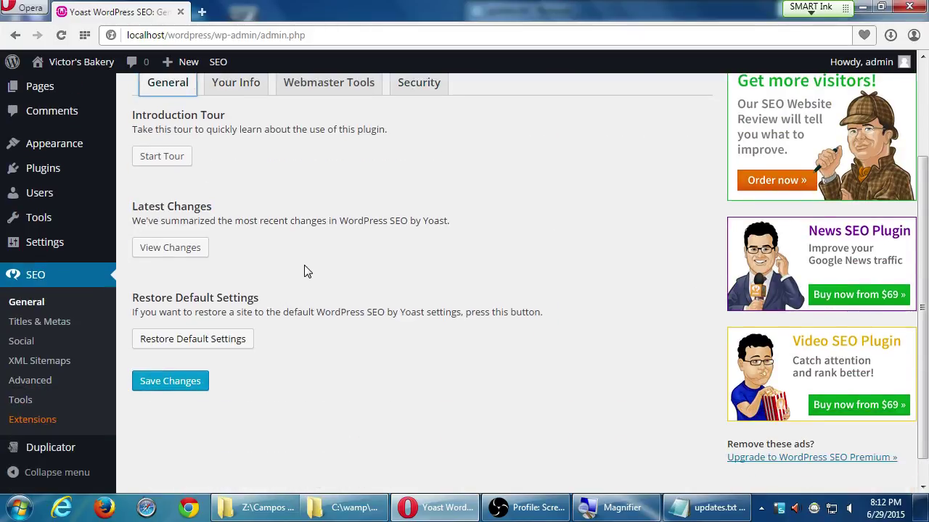
click(22, 343)
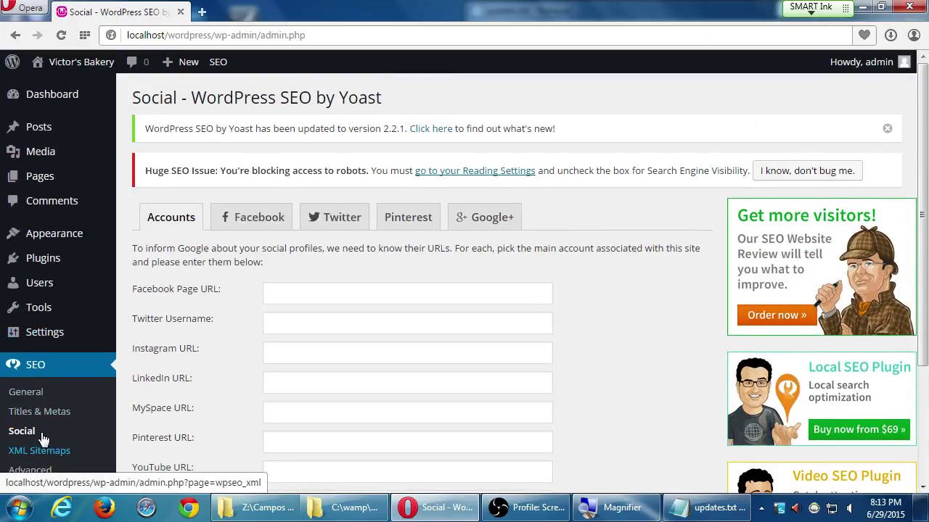
Review the SEO plugin's social account fields and Google+ settings, and return to the Accounts settings.
scroll(193, 425, down, 3)
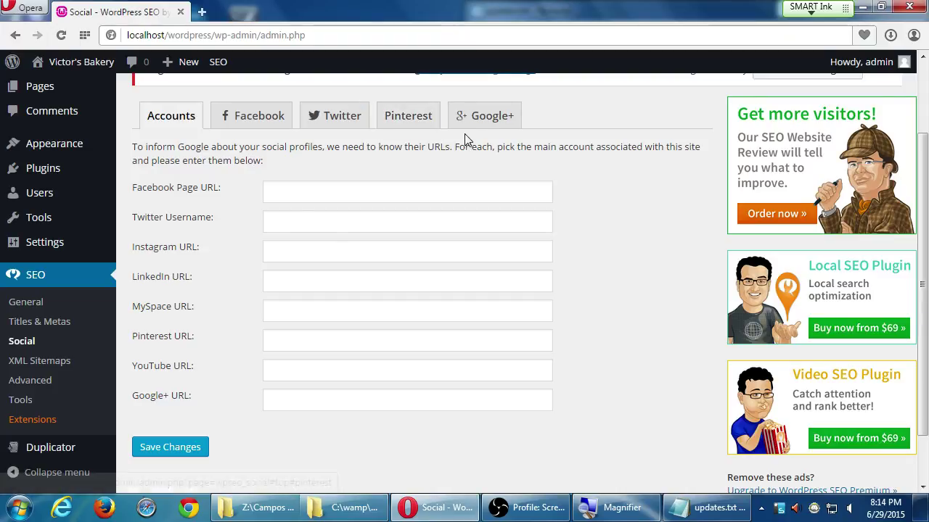
click(485, 124)
click(174, 117)
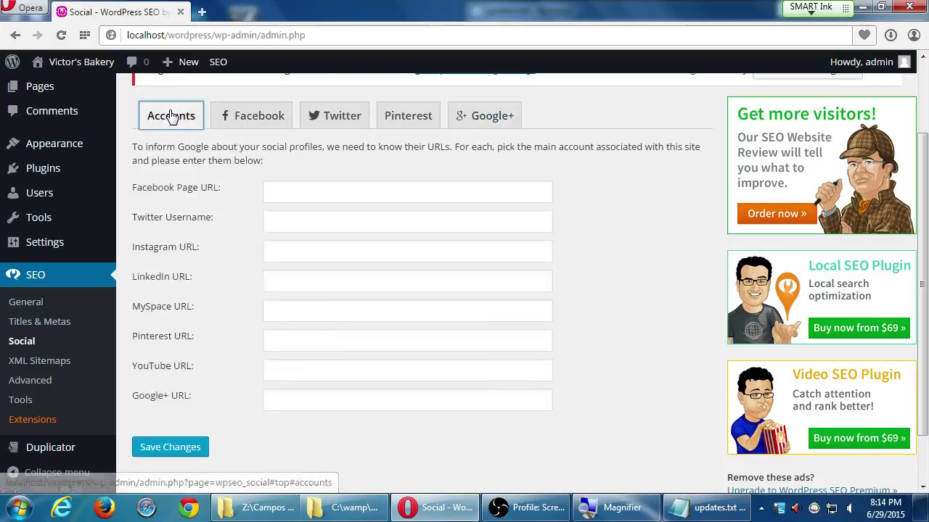
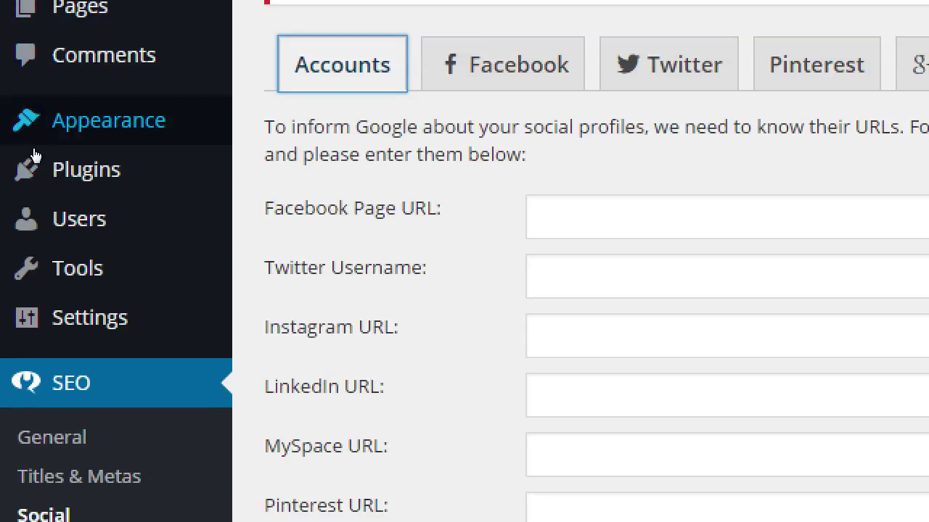
Open the page for adding new plugins and search for "yoast google analytics".
mouse_move(145, 94)
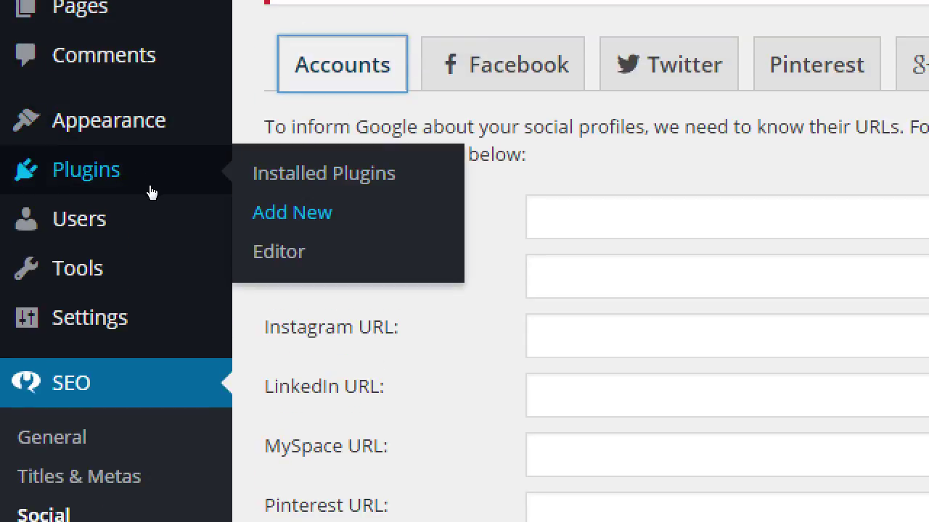
click(291, 212)
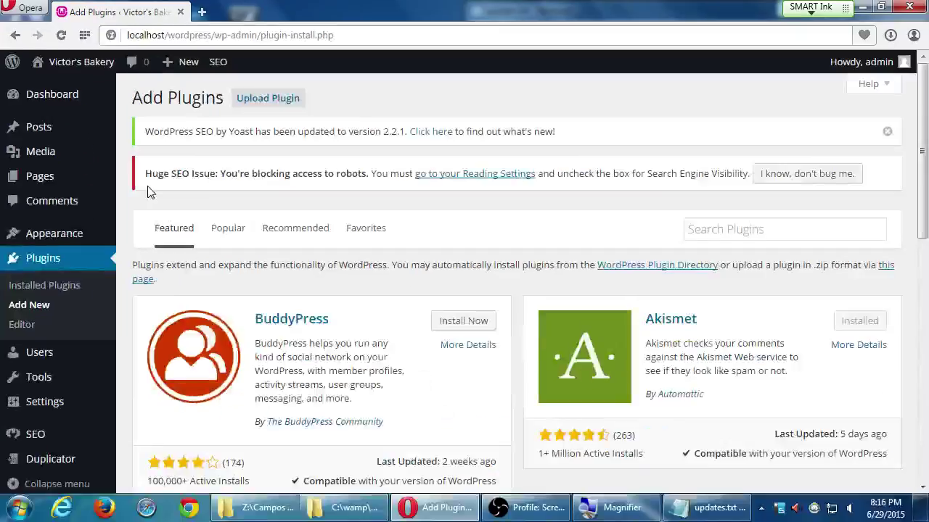
click(688, 228)
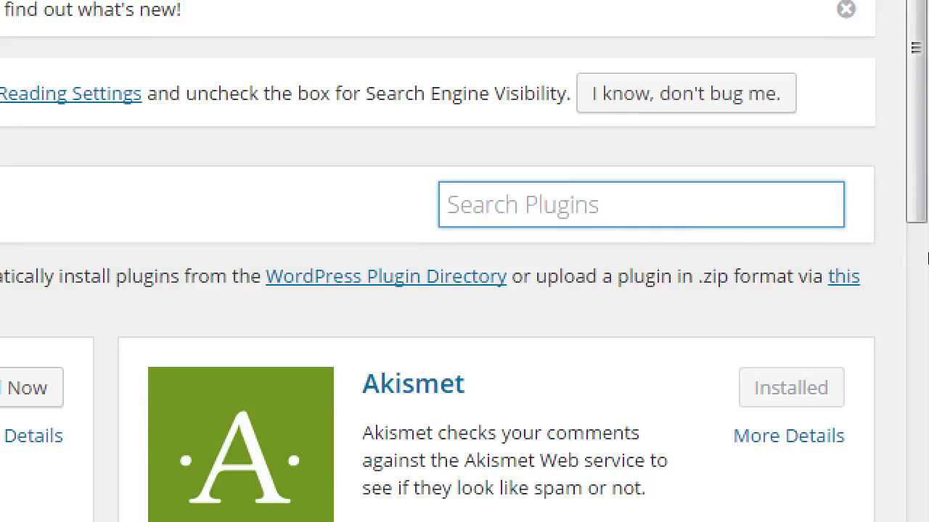
text(yoast)
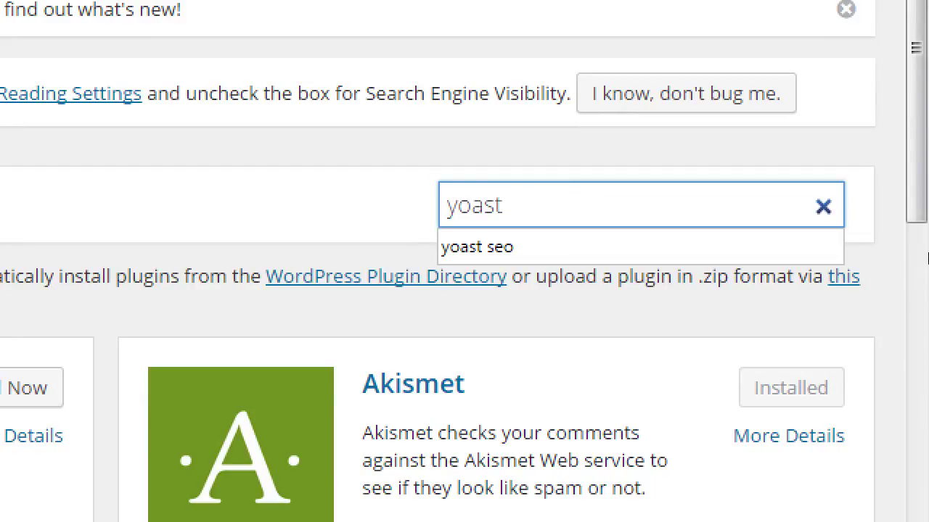
text( google analyt)
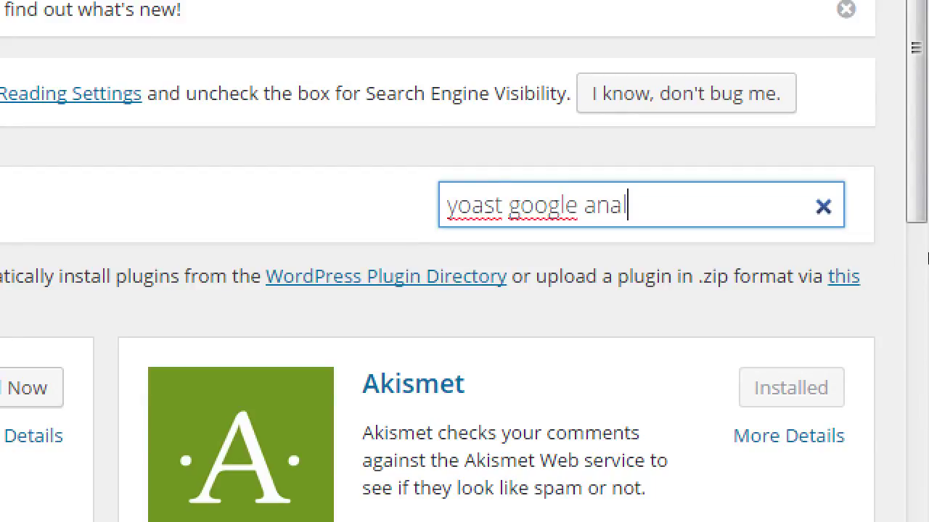
text(ics)
key(Return)
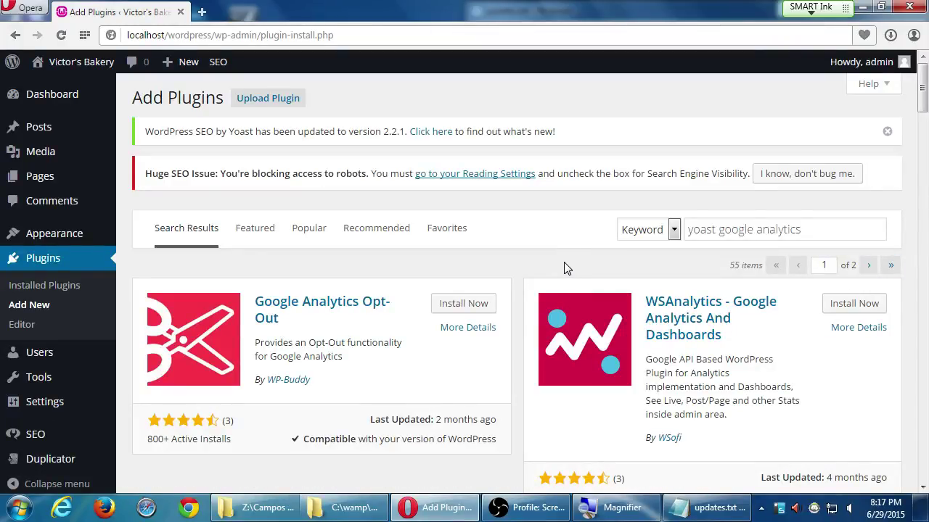
Browse the plugin search results and compare the Google Analytics plugins by author, rating, active installs and compatibility.
scroll(561, 264, down, 3)
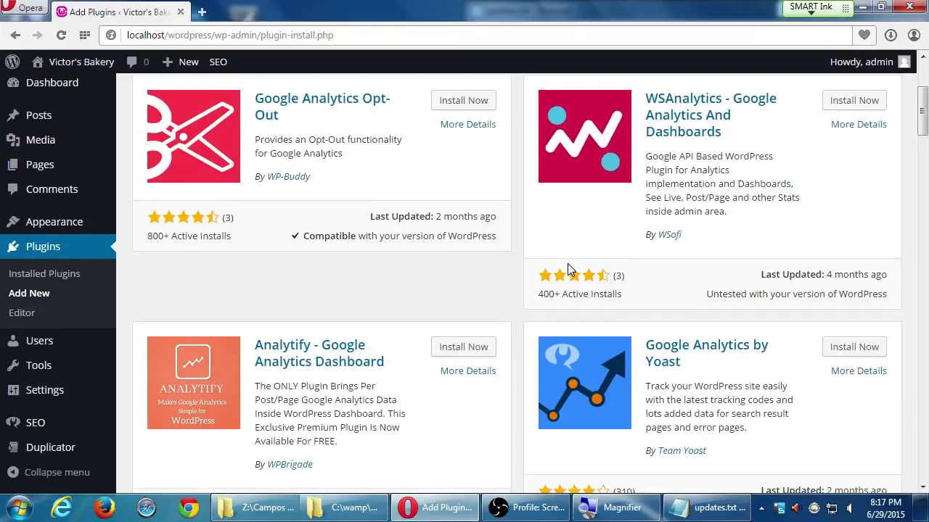
scroll(409, 264, up, 3)
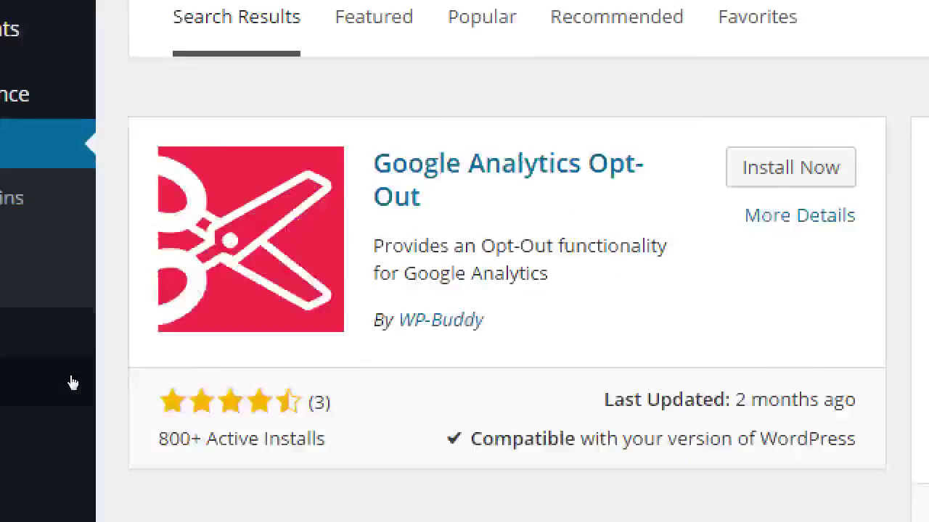
mouse_move(83, 404)
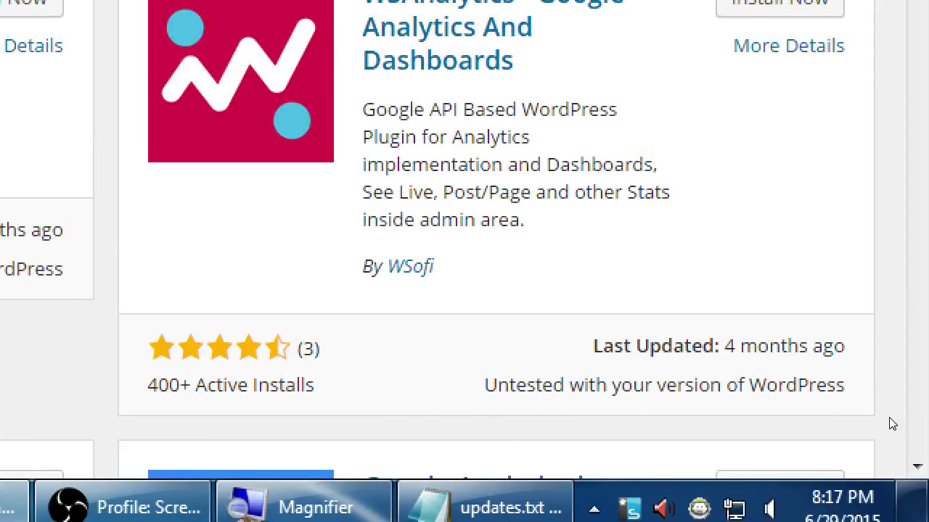
scroll(737, 436, down, 3)
scroll(895, 440, down, 2)
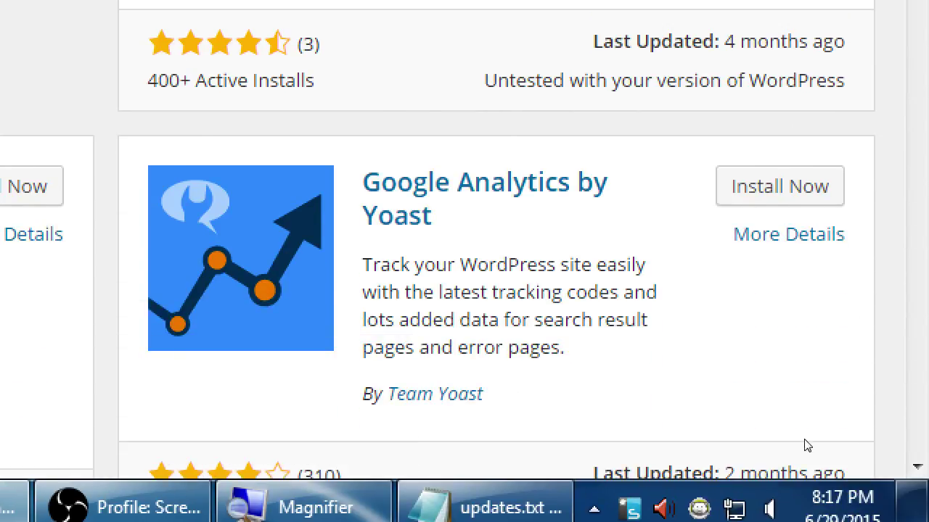
scroll(683, 464, down, 2)
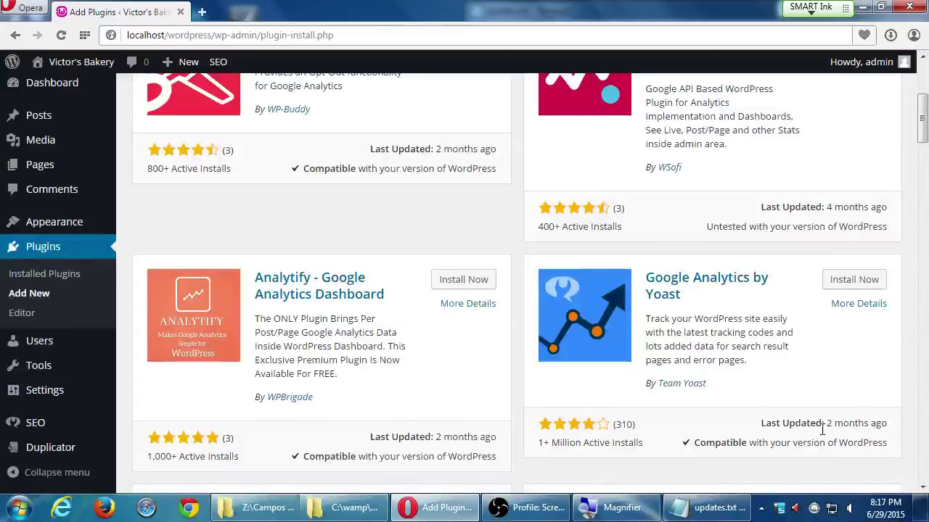
scroll(821, 426, down, 1)
scroll(725, 396, down, 3)
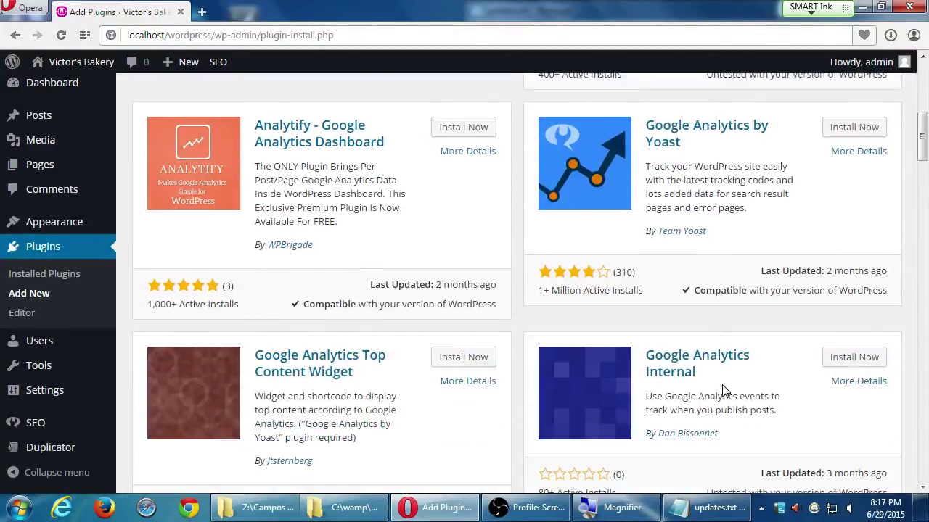
scroll(726, 390, down, 1)
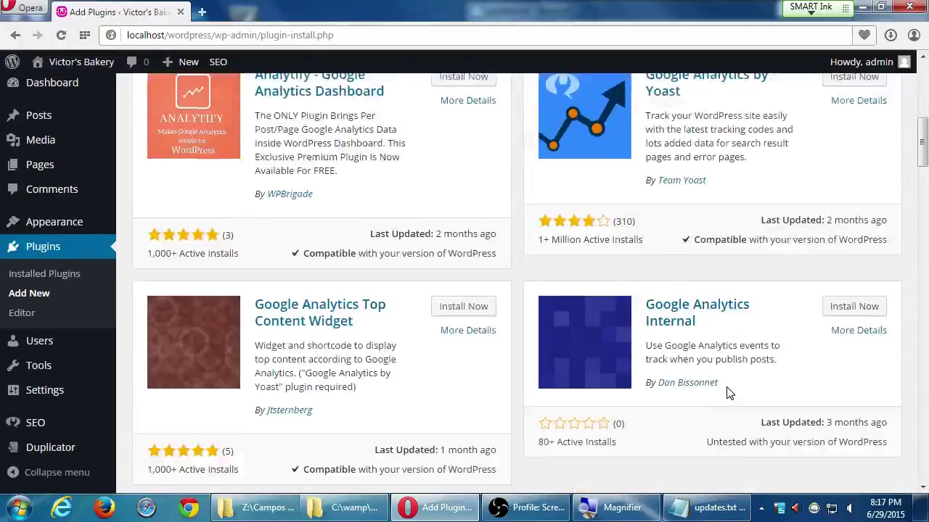
scroll(653, 348, down, 1)
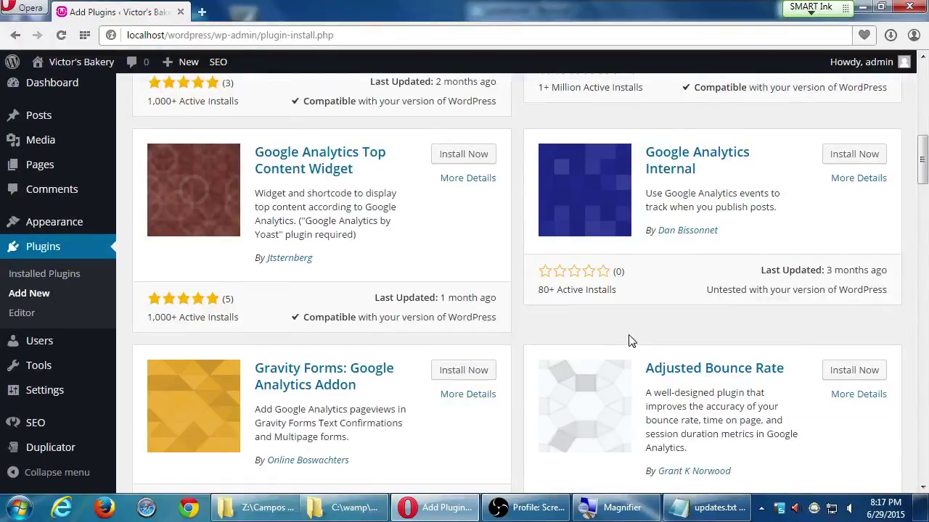
scroll(631, 340, down, 2)
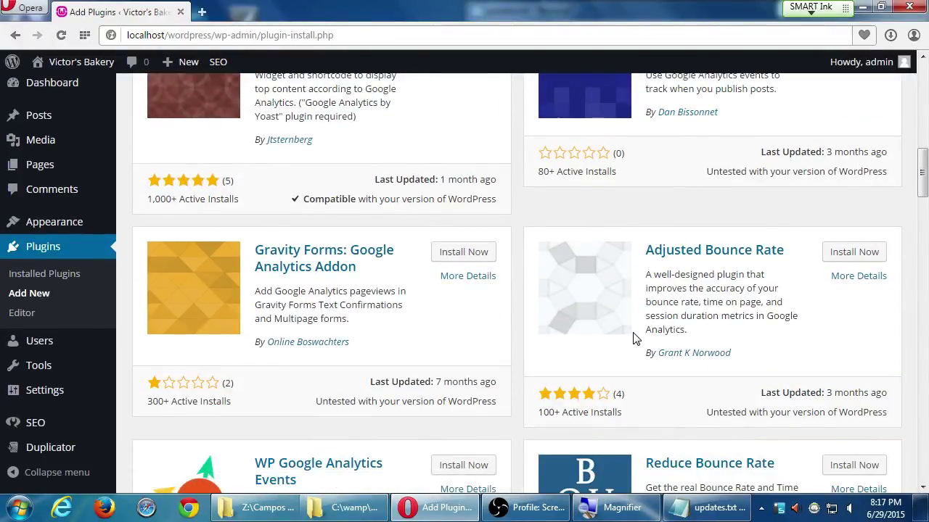
scroll(635, 338, down, 3)
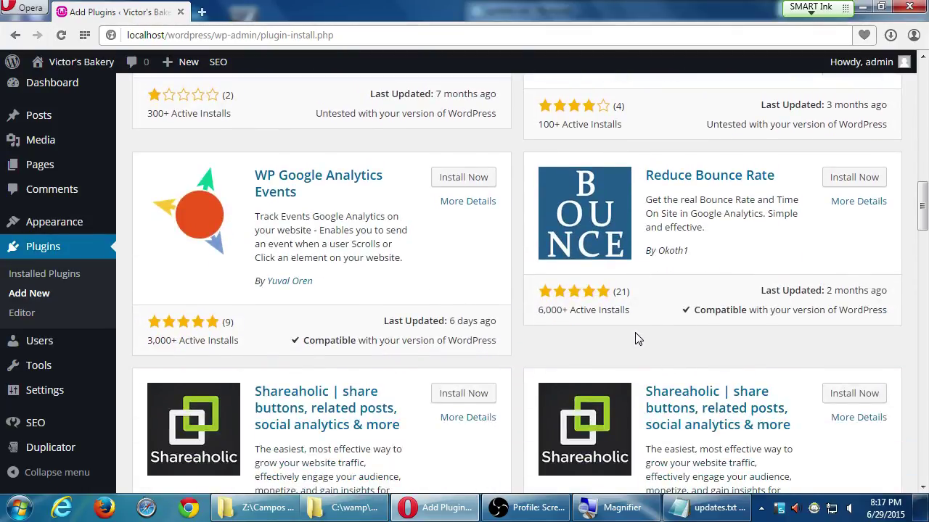
scroll(634, 334, down, 1)
scroll(635, 335, up, 2)
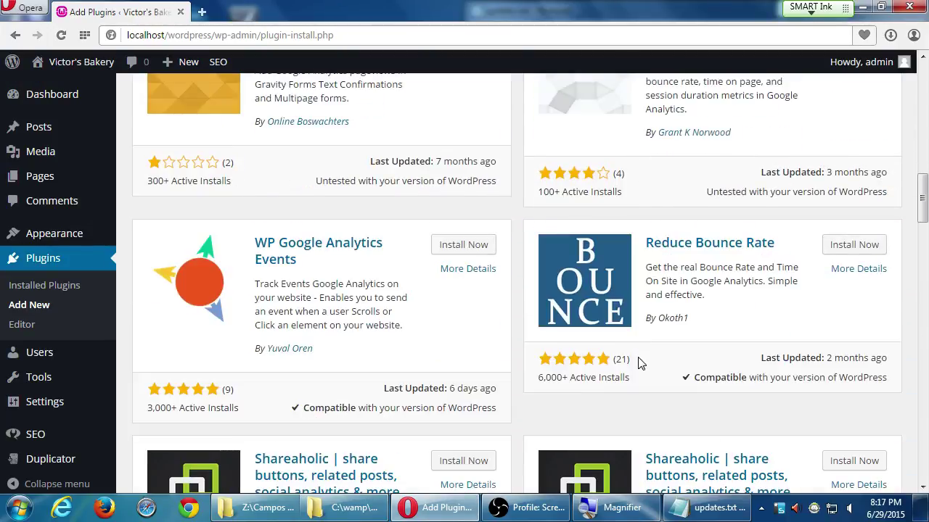
Install the Google Analytics by Yoast plugin from the search results and activate it.
scroll(638, 363, up, 7)
scroll(639, 363, down, 2)
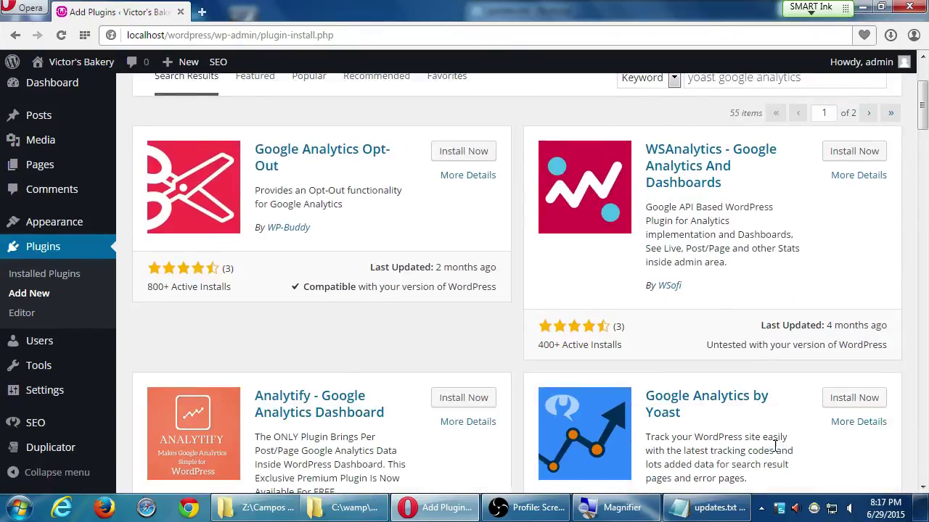
click(852, 401)
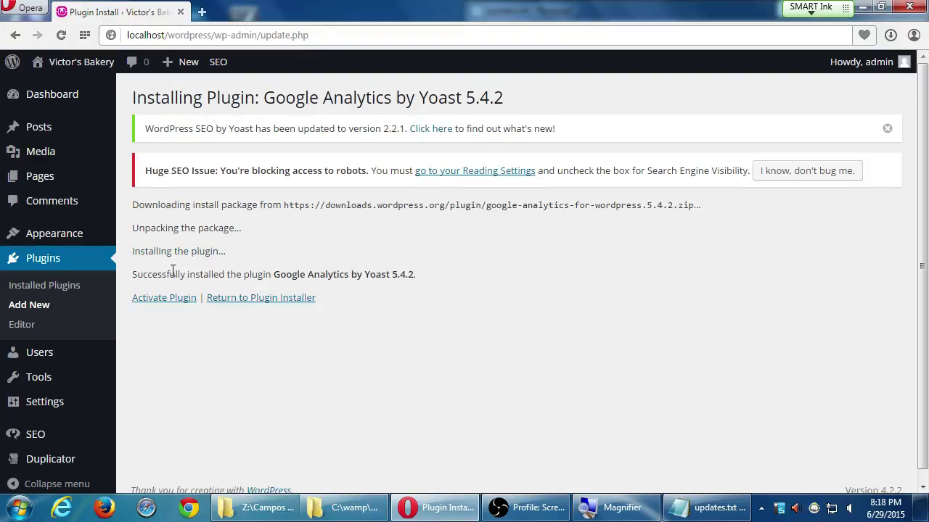
click(176, 303)
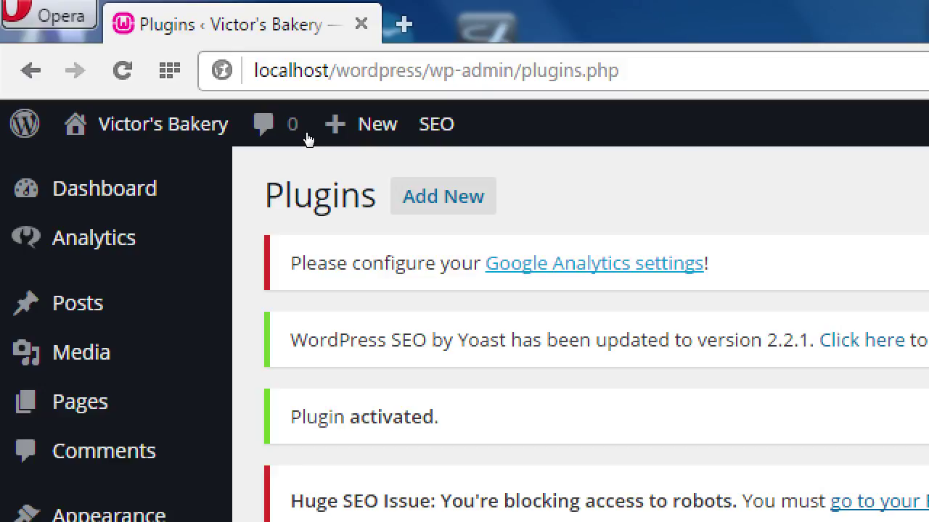
Open the Google Analytics by Yoast settings and review the General options for Google profile, tracking, IP anonymizing and ignored users.
mouse_move(94, 238)
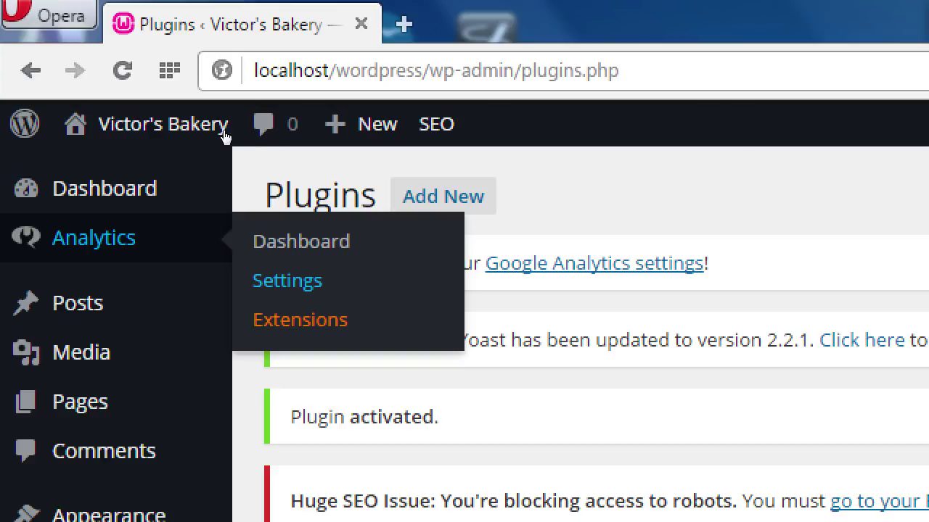
click(594, 263)
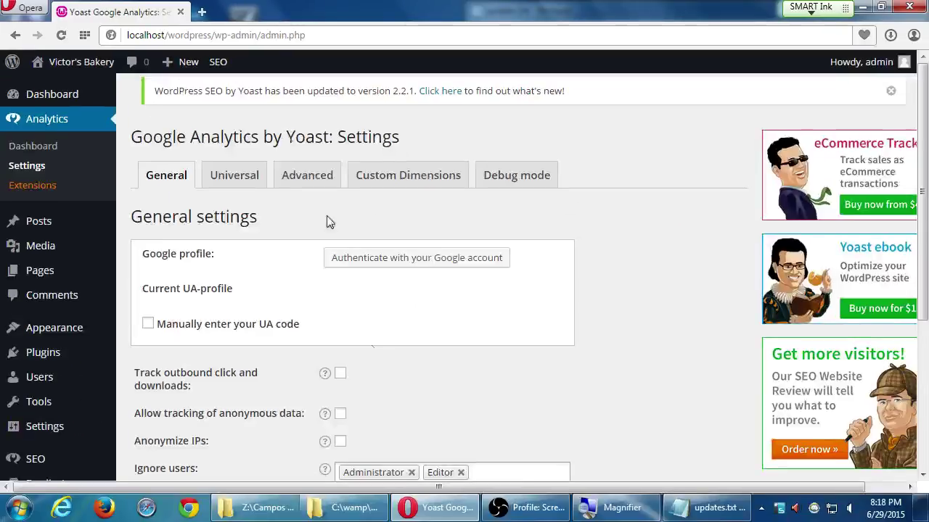
scroll(654, 444, down, 3)
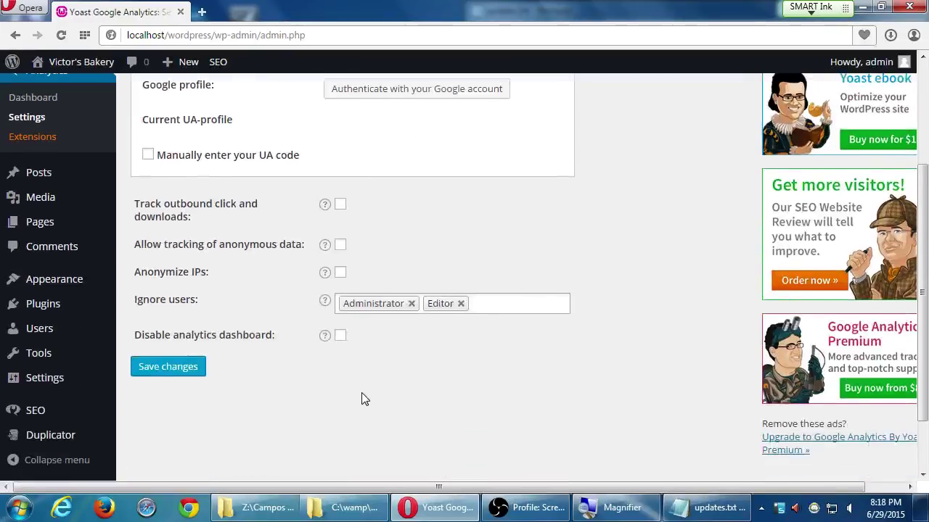
scroll(722, 521, up, 2)
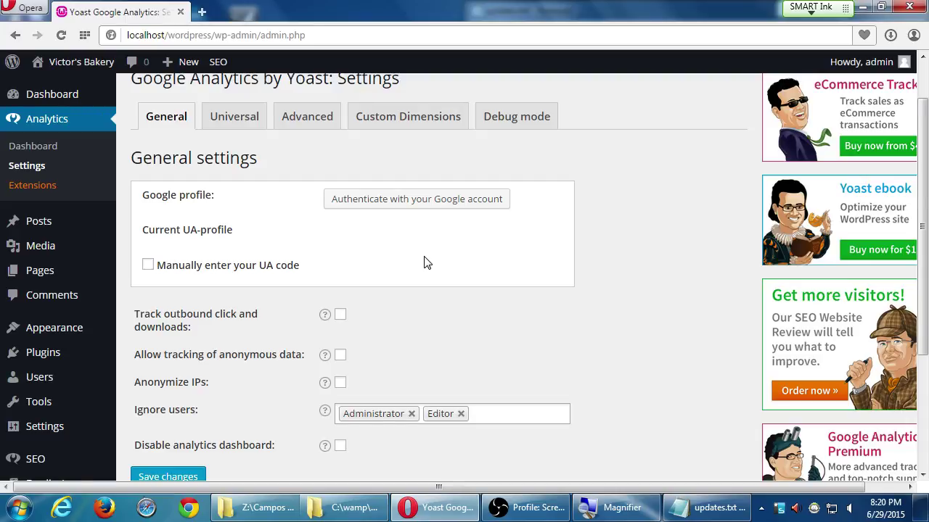
scroll(490, 282, down, 3)
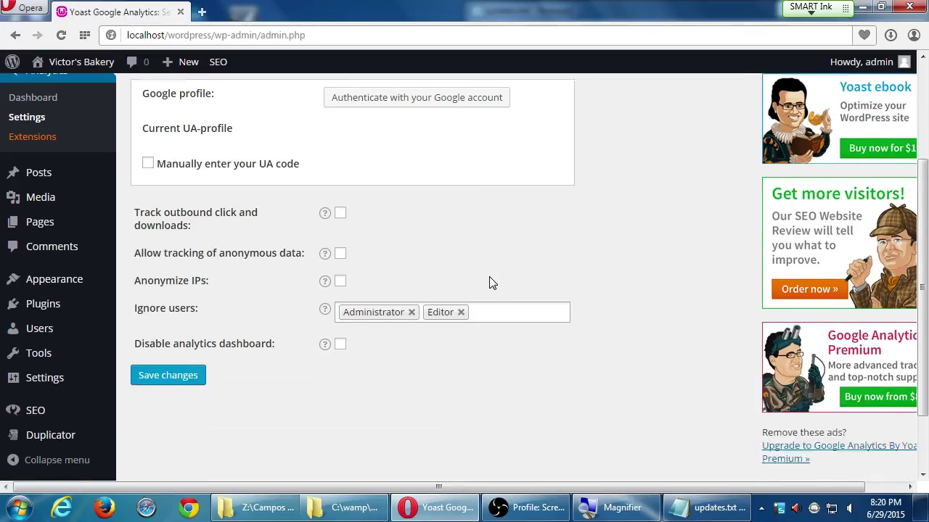
scroll(492, 284, down, 2)
scroll(493, 286, up, 5)
scroll(508, 298, down, 5)
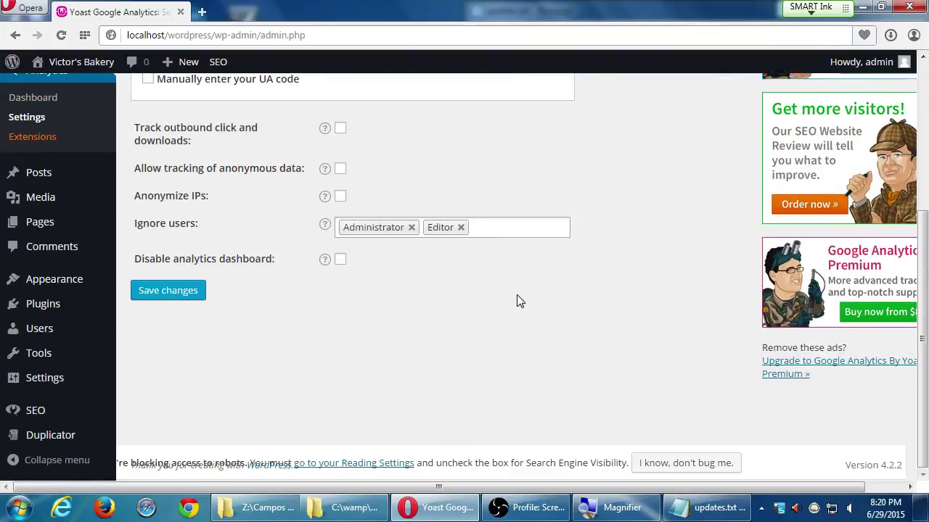
scroll(518, 294, up, 5)
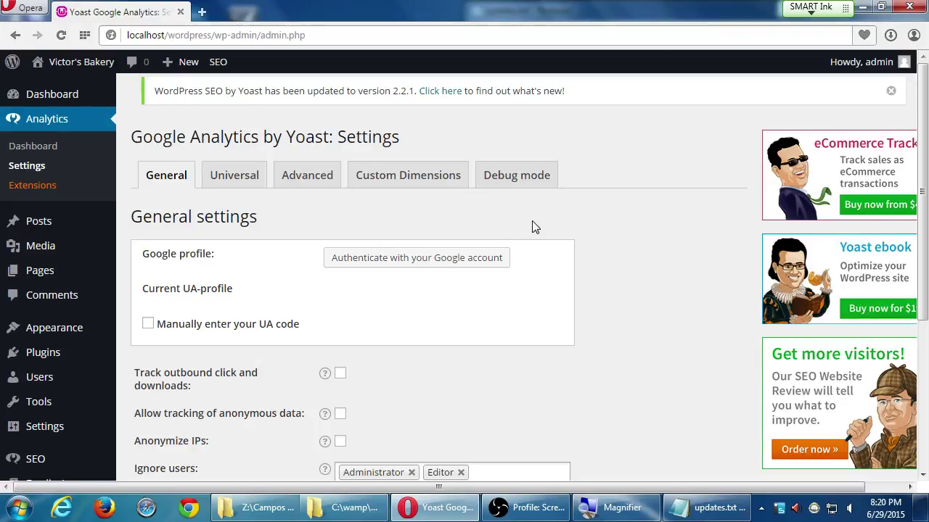
scroll(548, 226, down, 3)
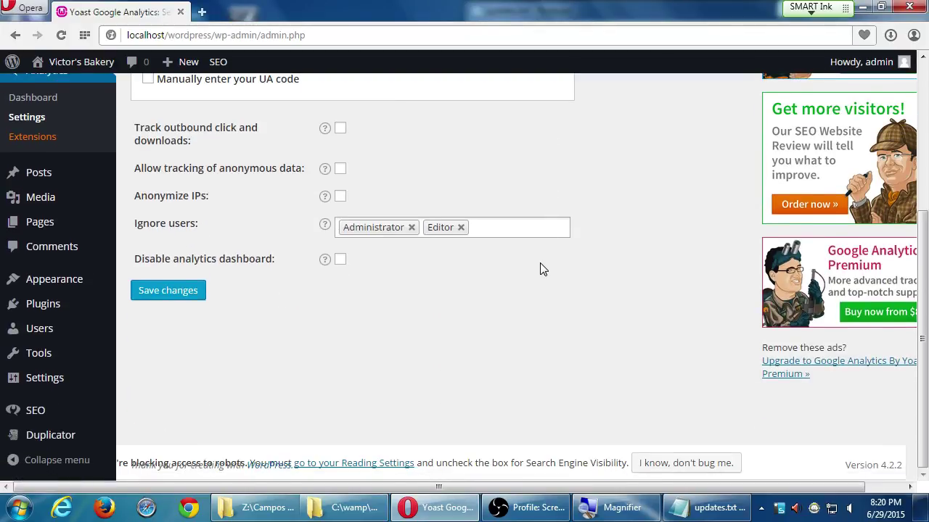
scroll(549, 267, up, 3)
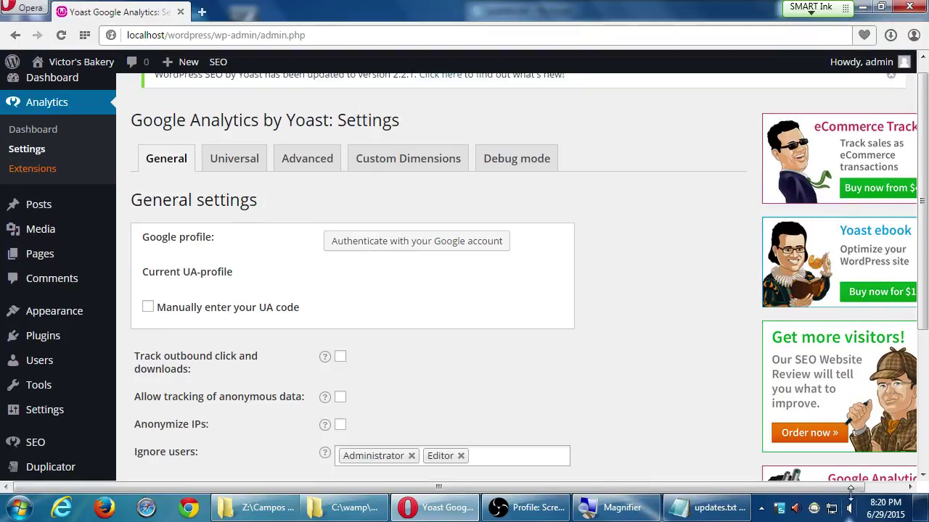
Examine the paid Yoast offers beside the Google Analytics settings, and bring the General options back into full view.
click(894, 488)
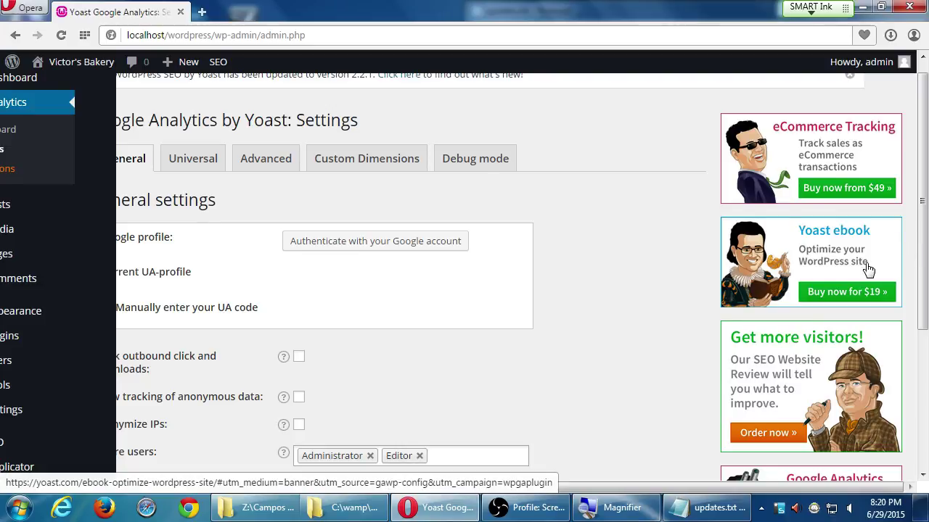
scroll(900, 341, down, 3)
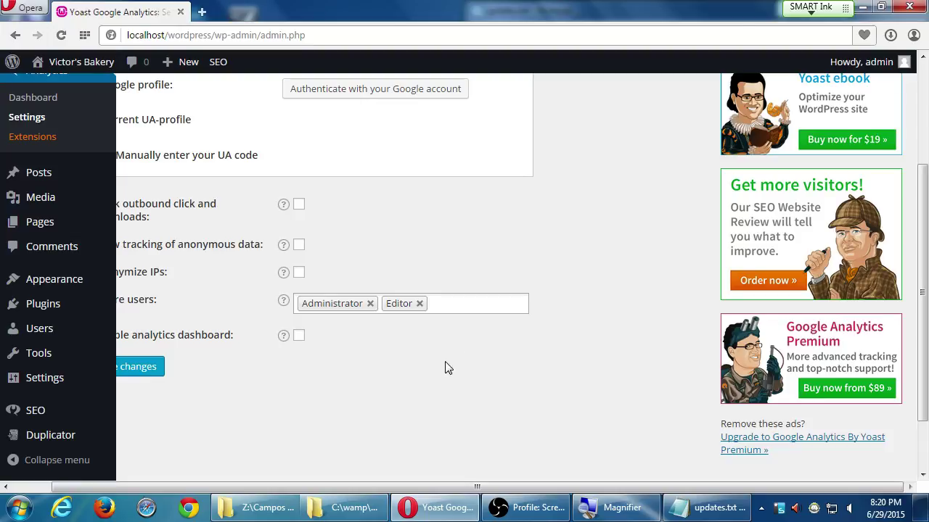
drag(431, 479, 281, 476)
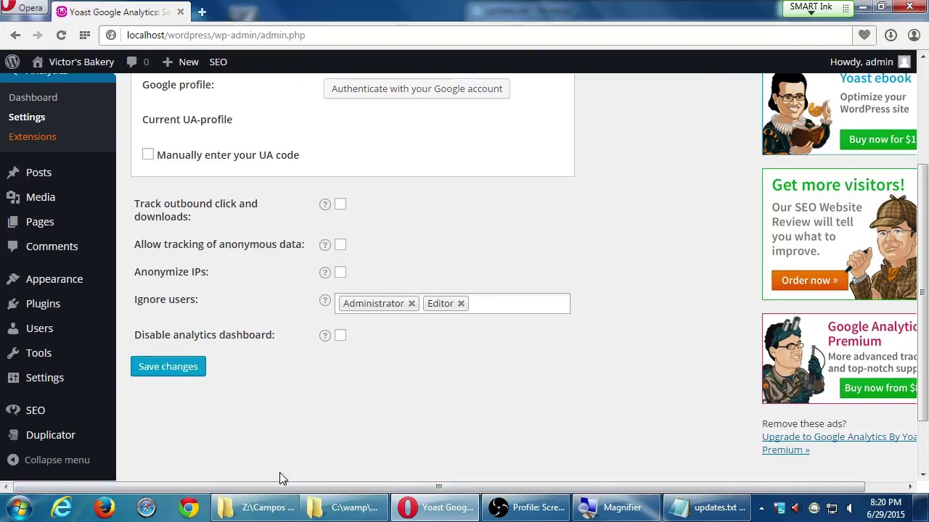
Open the page for adding new plugins and search it for "jetpack".
scroll(292, 445, up, 5)
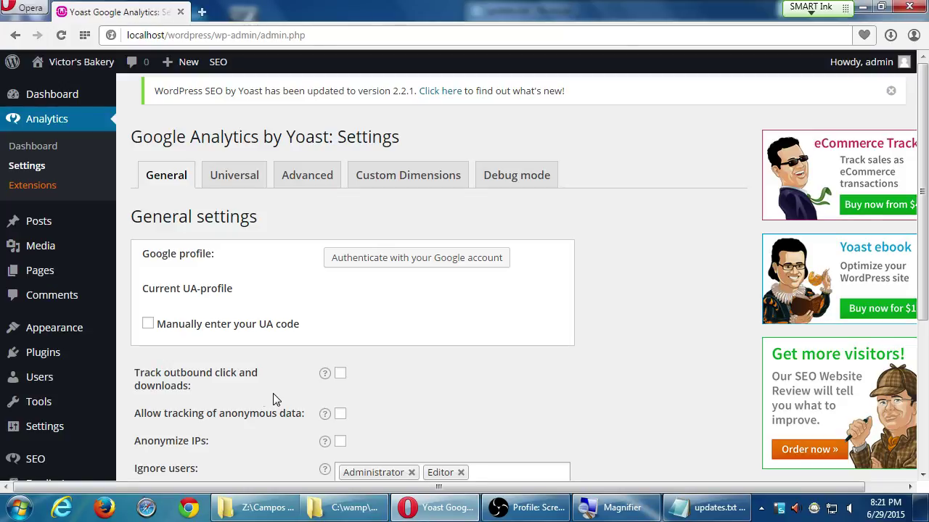
mouse_move(77, 341)
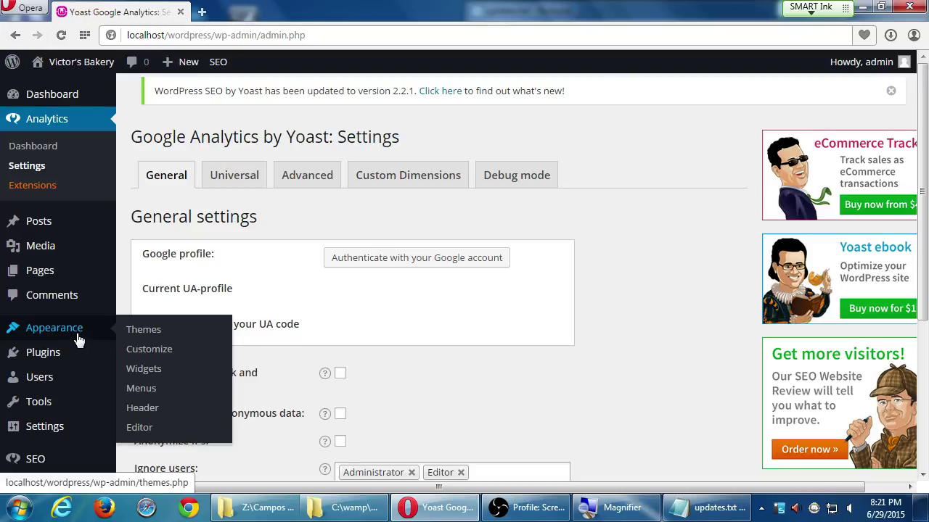
mouse_move(63, 356)
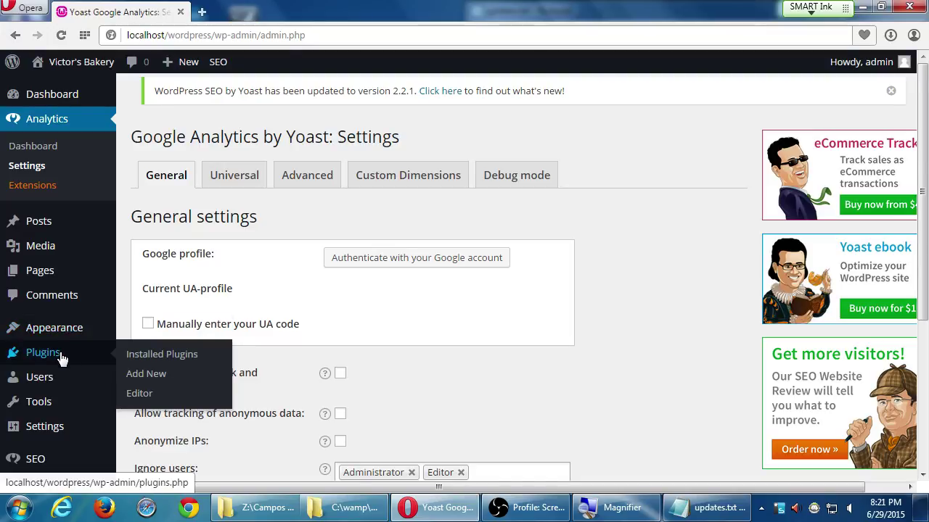
click(131, 375)
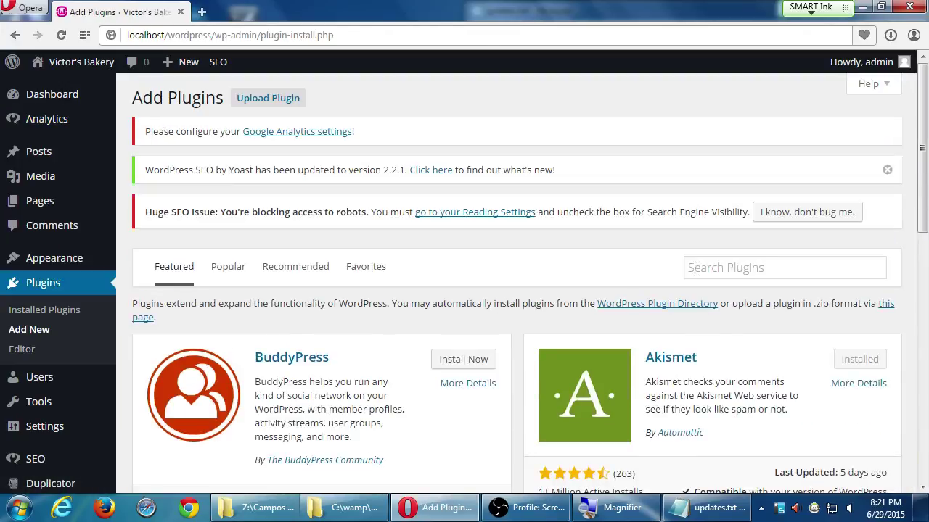
click(700, 266)
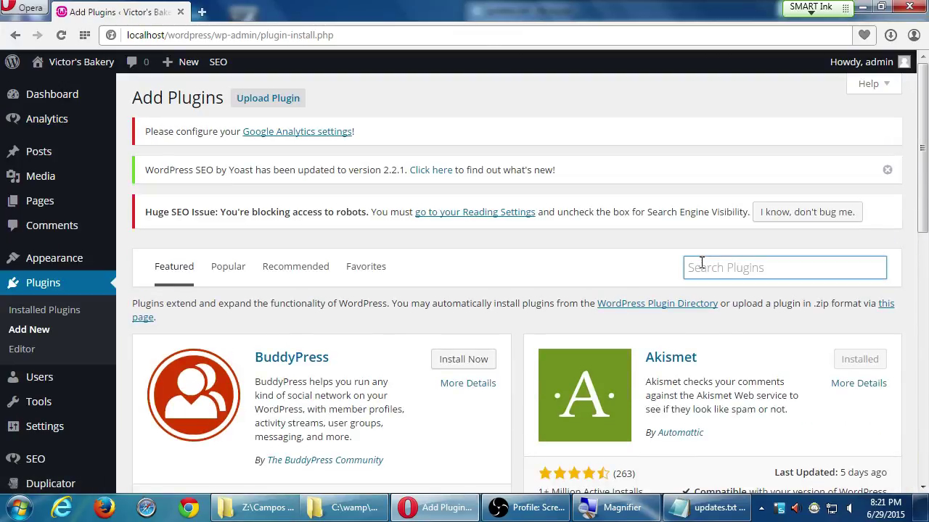
text(jetpack)
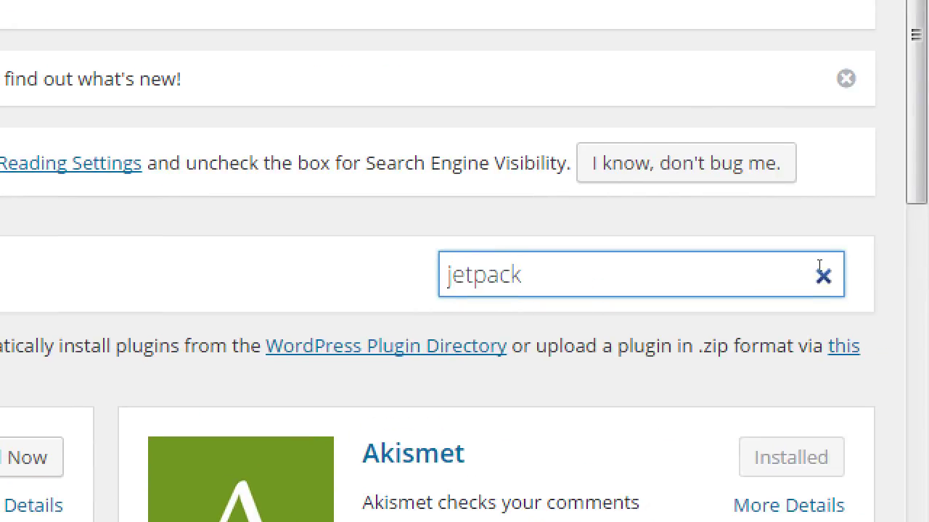
key(Return)
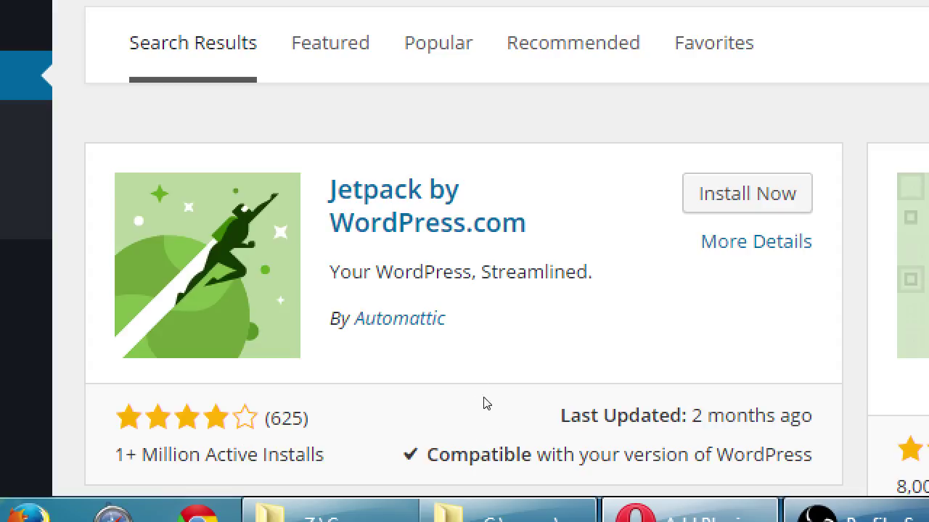
Install and activate the Jetpack by WordPress.com plugin, and open its overview page to read the development mode notice.
click(463, 346)
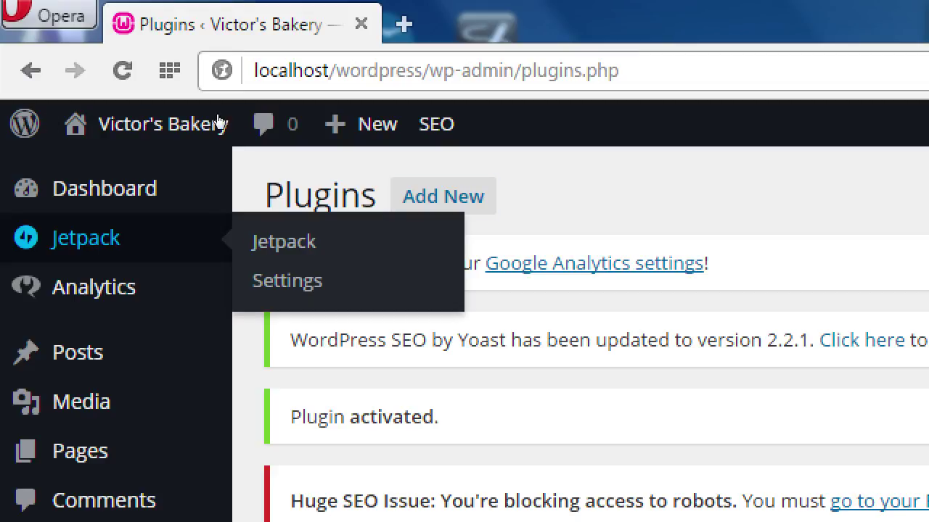
click(143, 124)
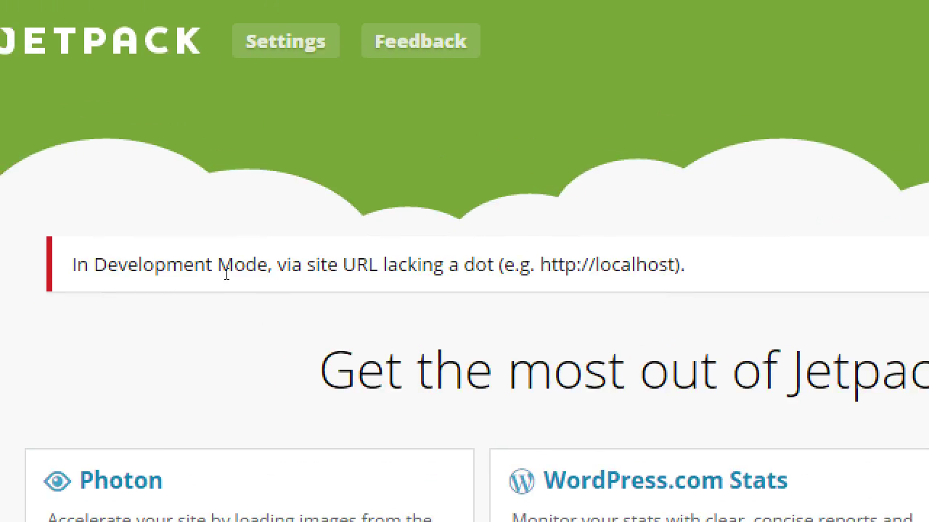
drag(87, 263, 270, 277)
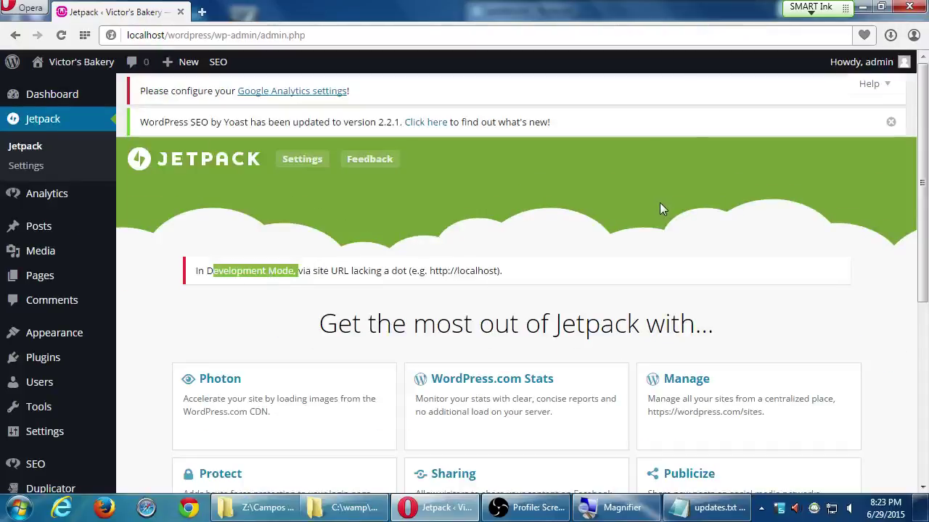
Review the featured modules on the Jetpack overview page and activate Mobile Theme.
scroll(660, 210, down, 4)
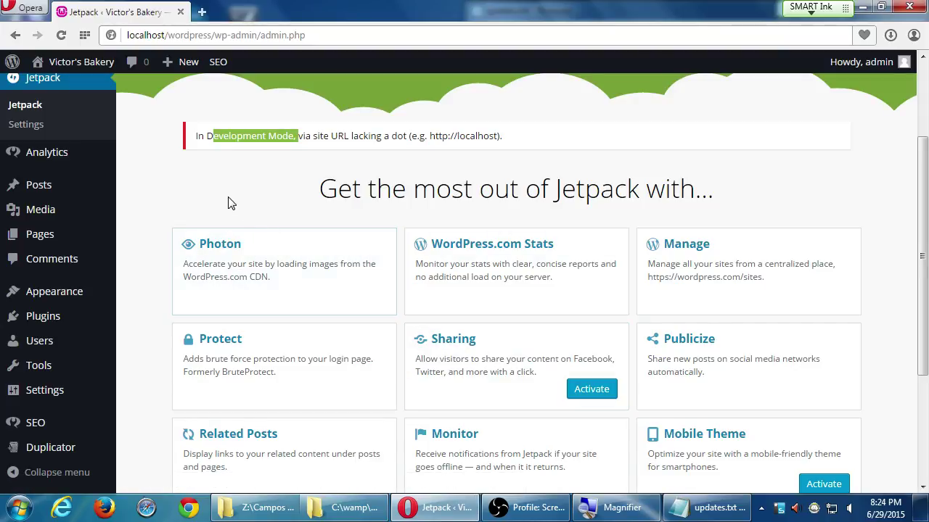
scroll(163, 330, down, 1)
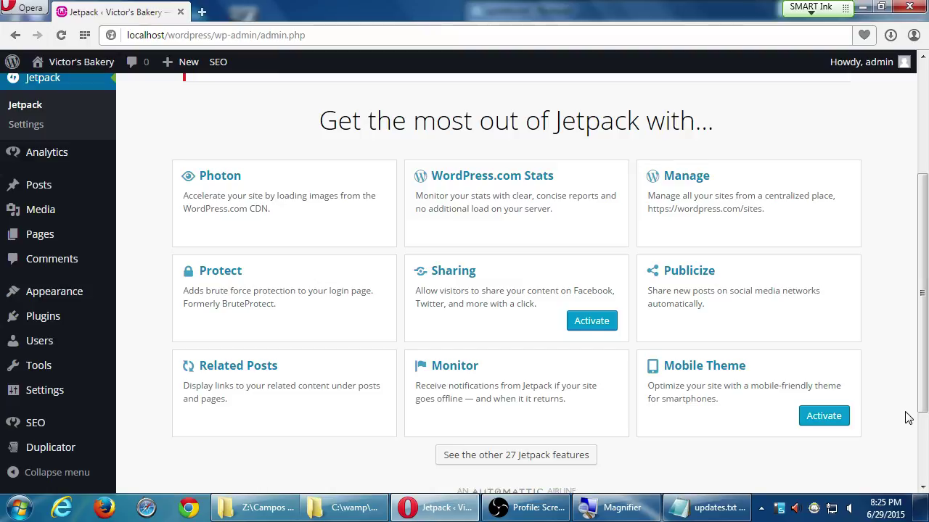
click(849, 418)
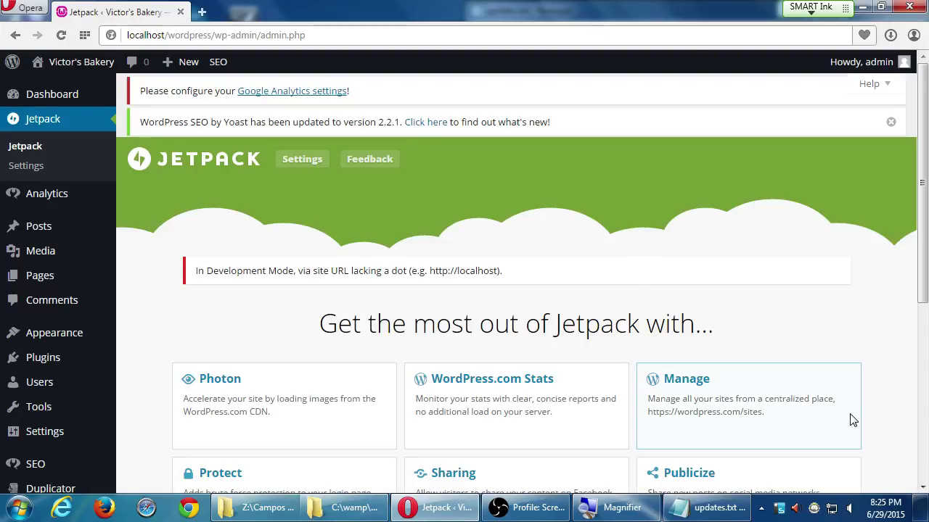
scroll(864, 418, down, 5)
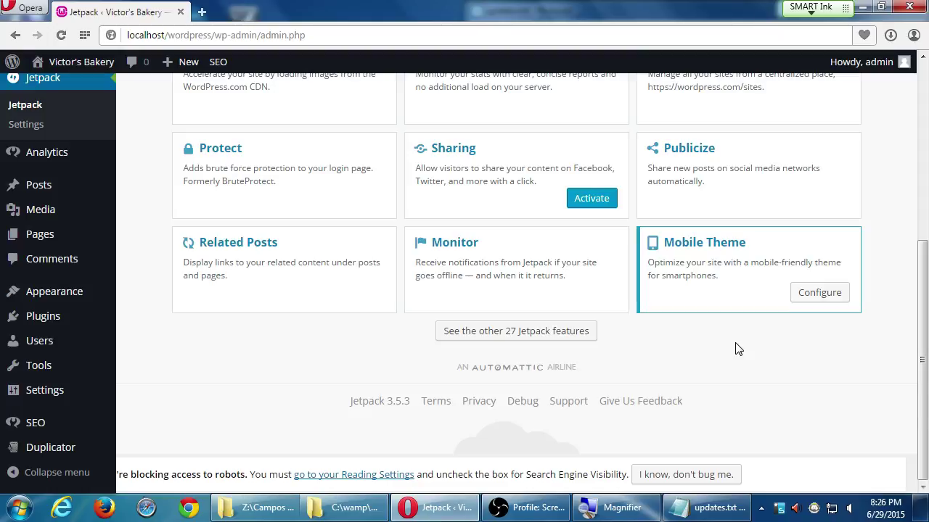
Open the full list of Jetpack features and browse all the modules through to VideoPress at the end.
scroll(736, 347, up, 3)
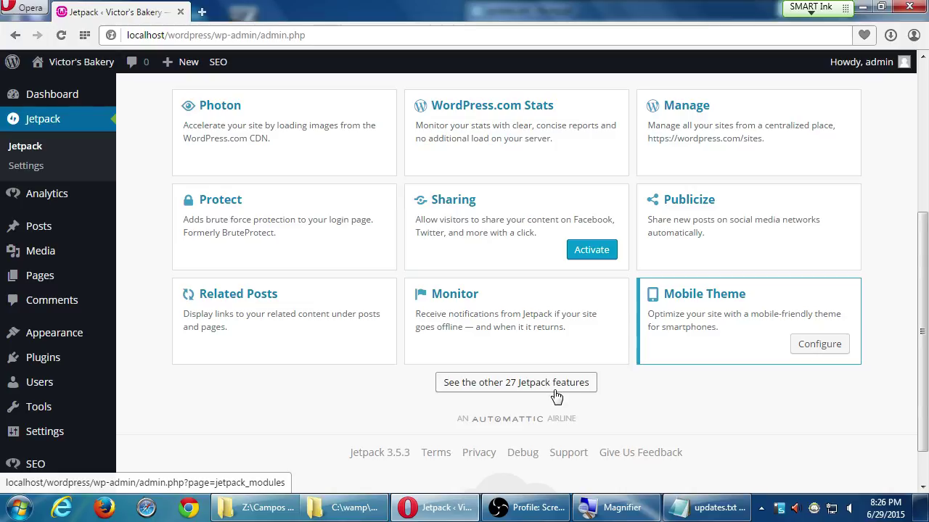
click(557, 397)
scroll(572, 411, down, 2)
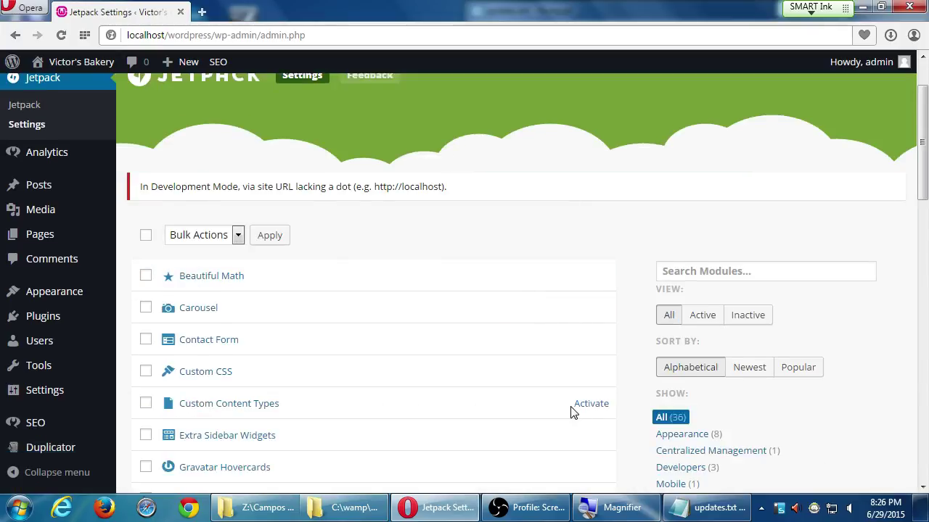
scroll(566, 415, up, 1)
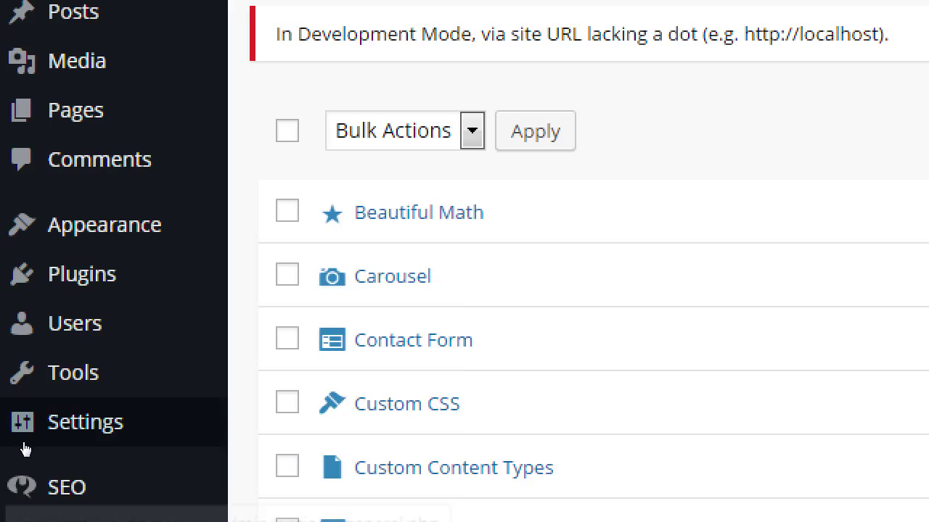
mouse_move(30, 428)
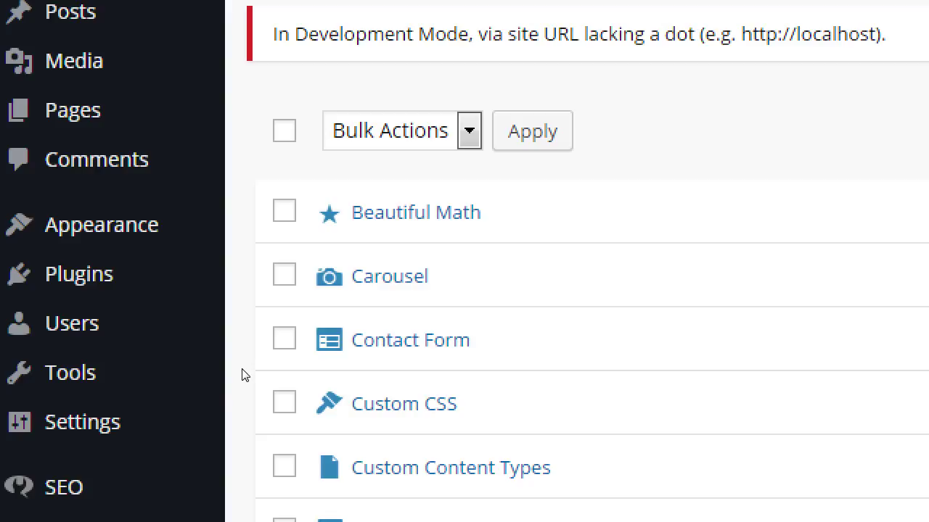
scroll(285, 410, down, 2)
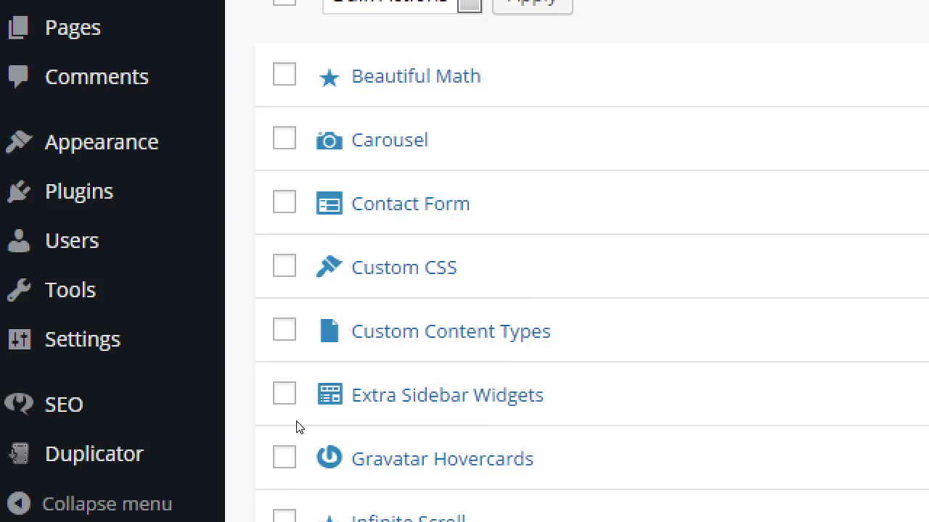
scroll(298, 437, down, 2)
scroll(306, 437, up, 2)
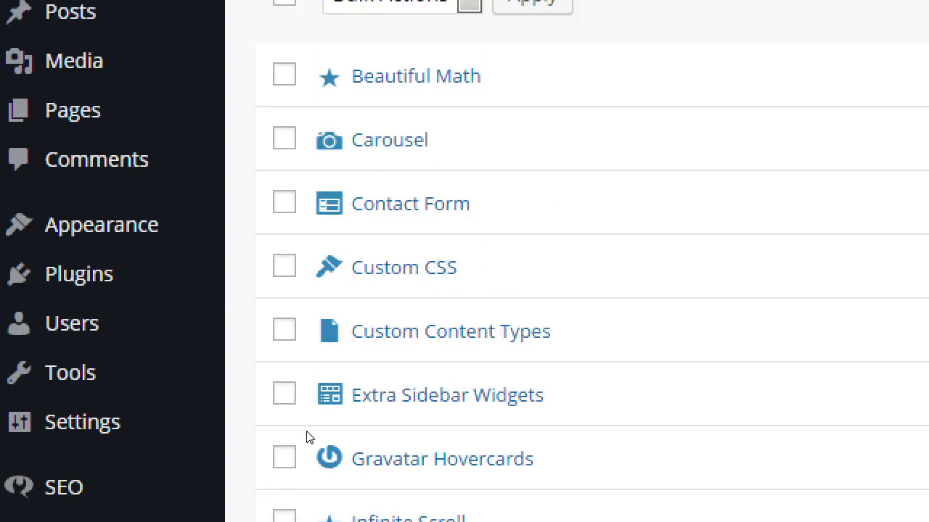
scroll(307, 437, down, 3)
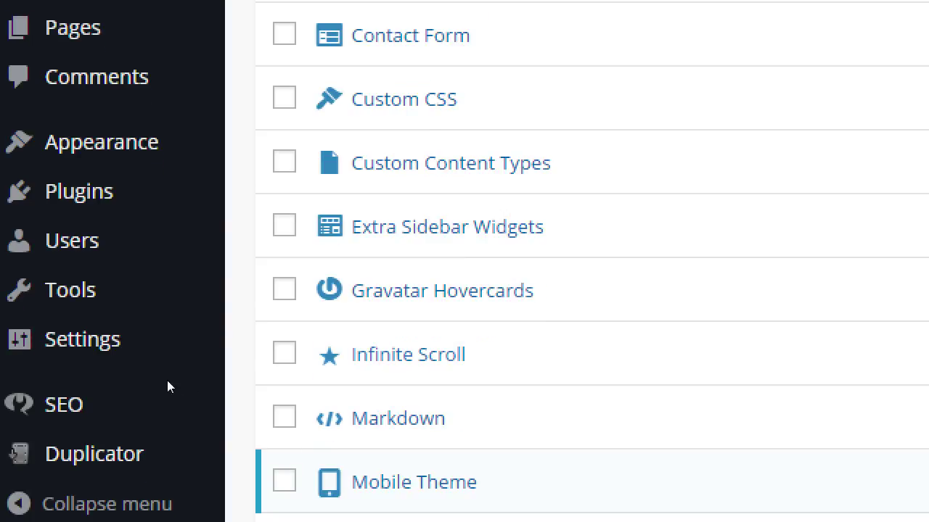
scroll(346, 476, down, 4)
scroll(288, 445, down, 5)
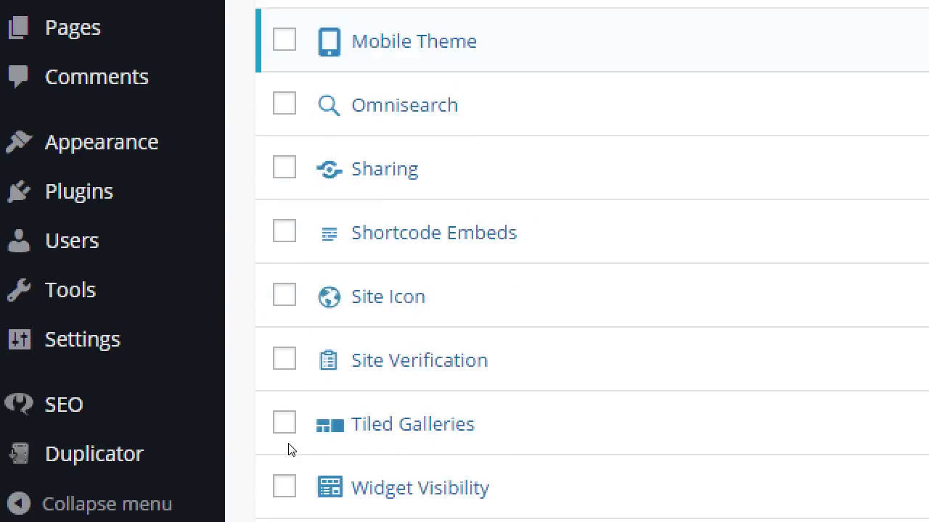
scroll(188, 460, down, 6)
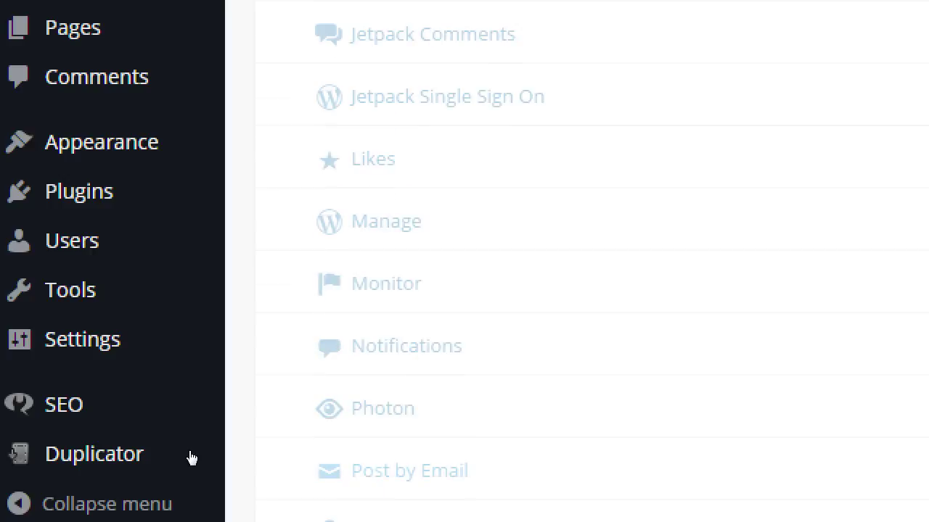
scroll(255, 447, down, 6)
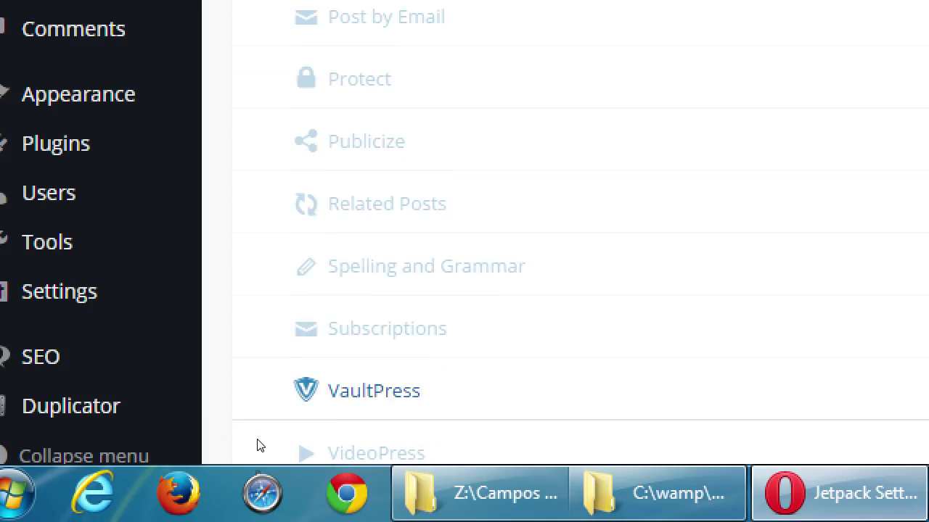
scroll(258, 444, down, 2)
Examine the available Jetpack modules again, from the end of the list back to Beautiful Math.
scroll(257, 440, up, 12)
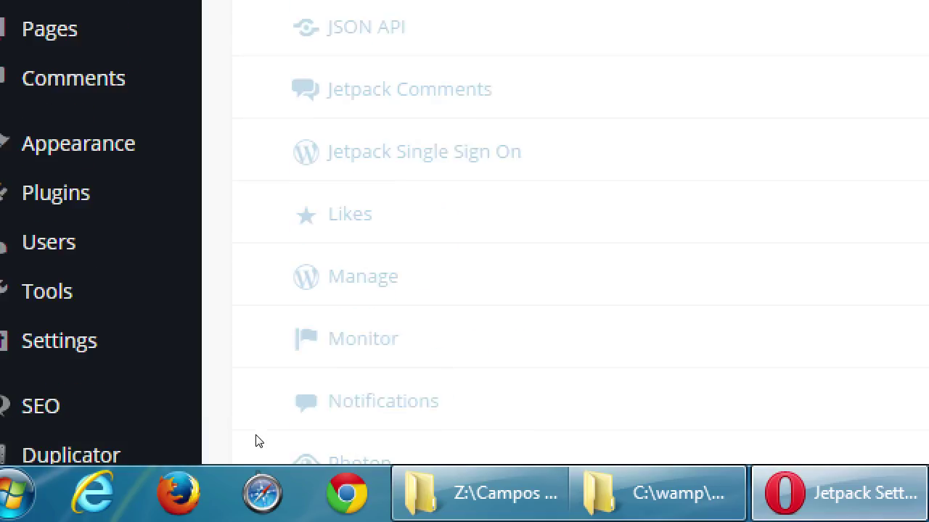
scroll(255, 441, up, 6)
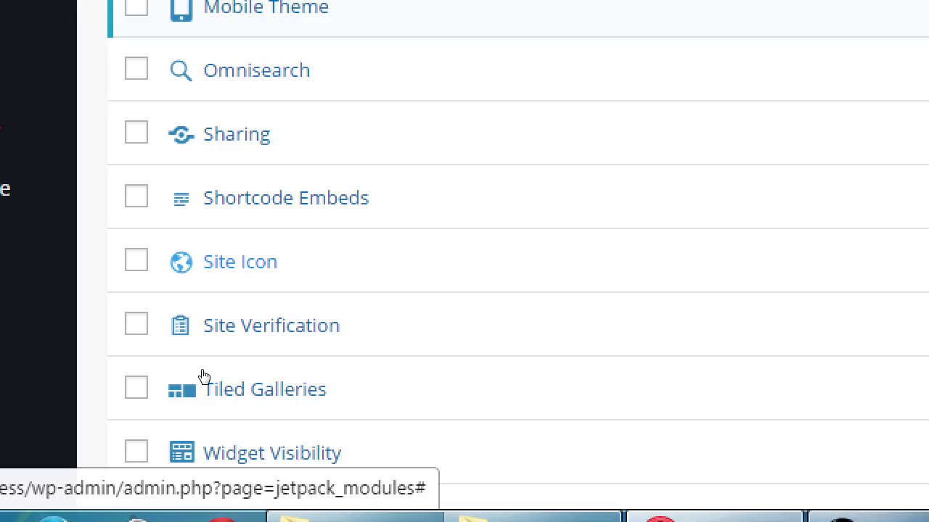
scroll(263, 373, up, 3)
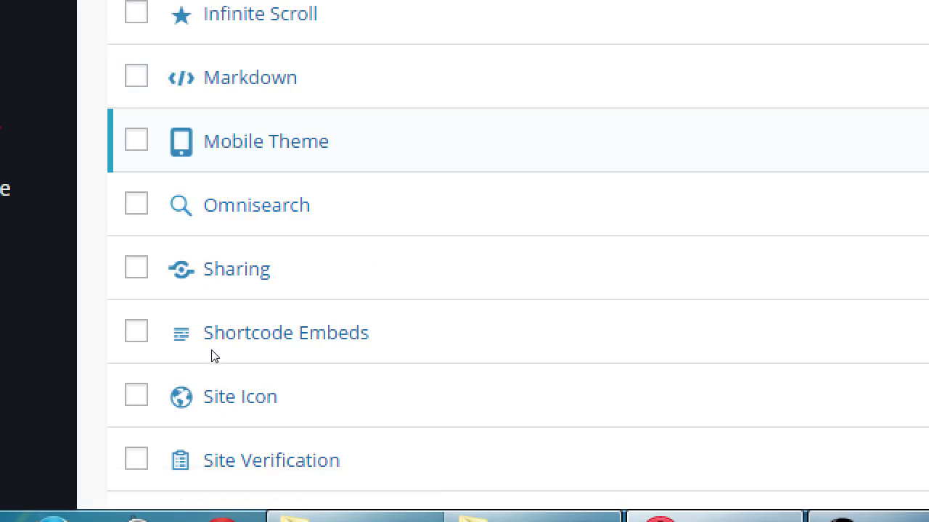
scroll(214, 356, down, 1)
scroll(215, 352, up, 5)
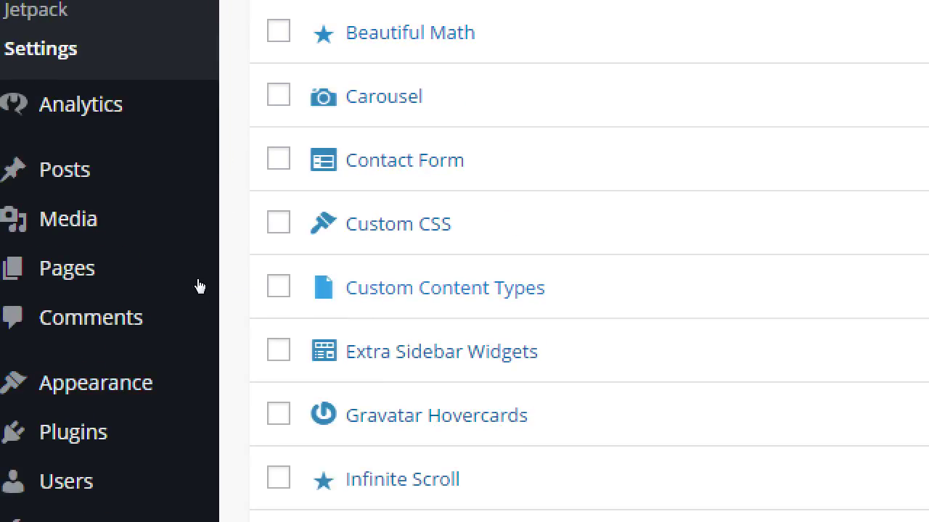
mouse_move(79, 360)
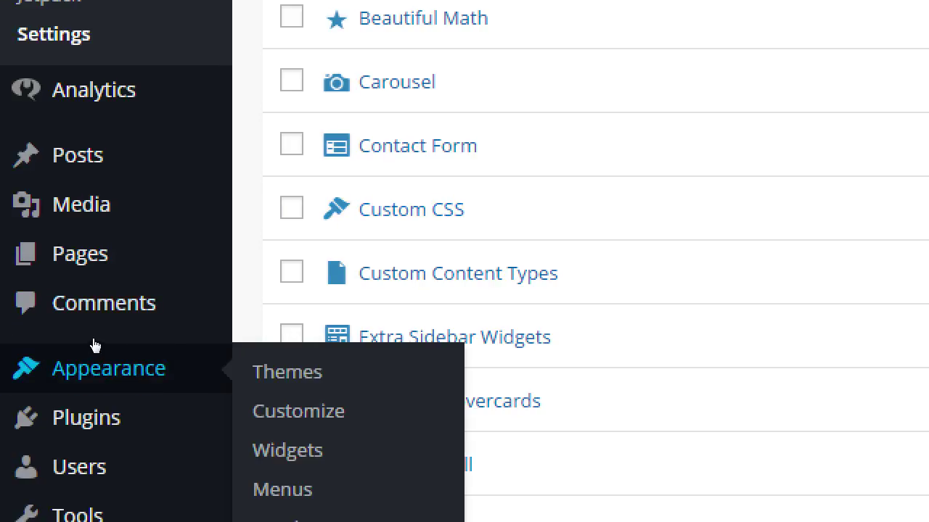
mouse_move(110, 342)
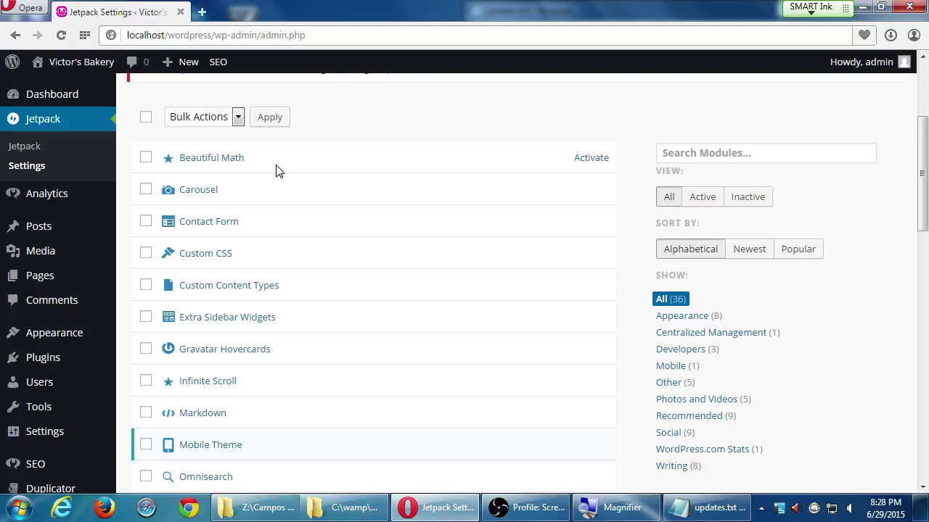
Activate the Beautiful Math module, read its description, and return to the module list.
click(589, 158)
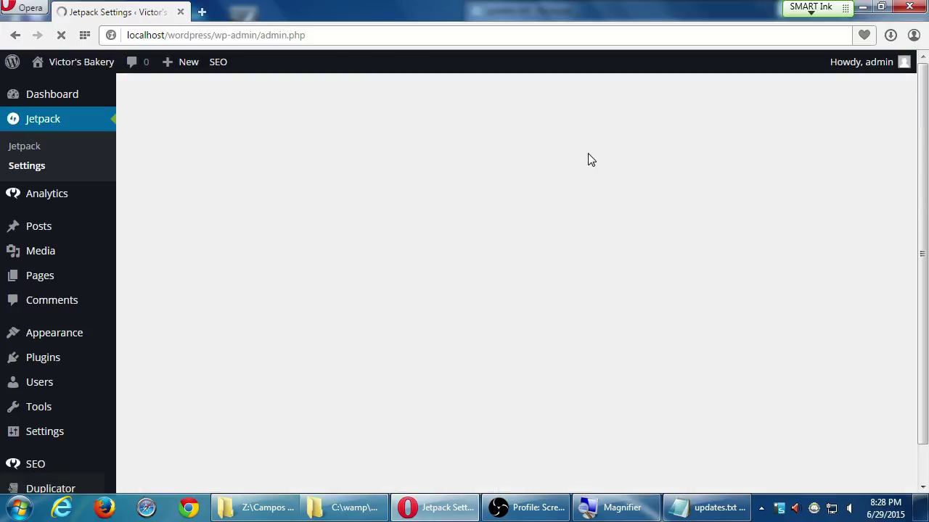
scroll(408, 272, down, 2)
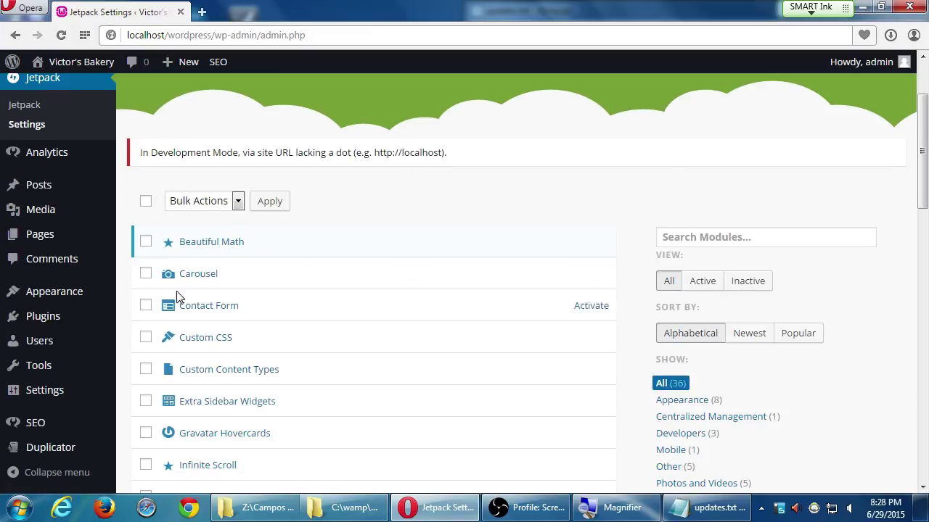
click(208, 242)
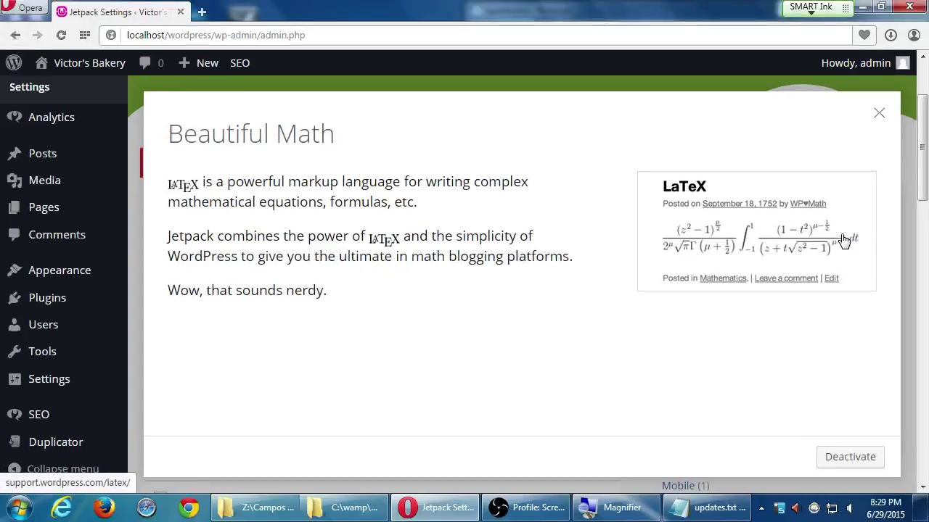
click(878, 118)
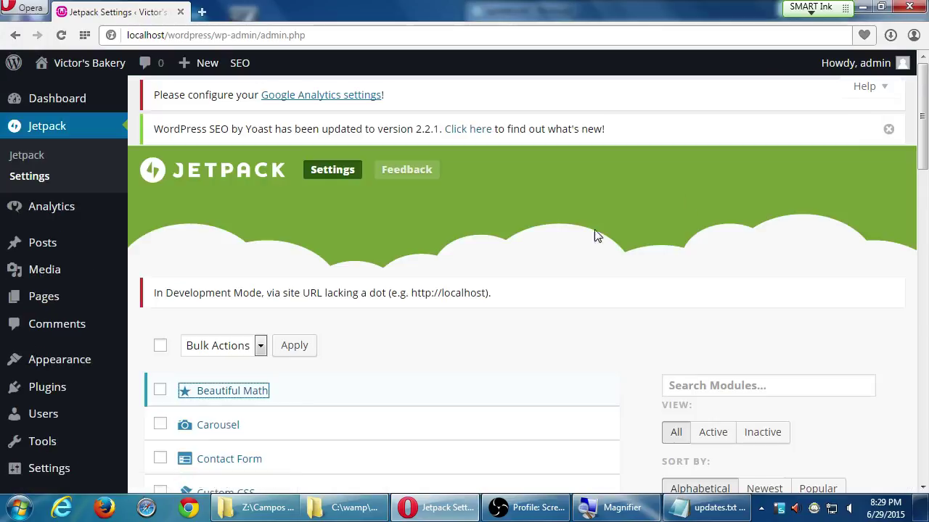
scroll(311, 402, down, 3)
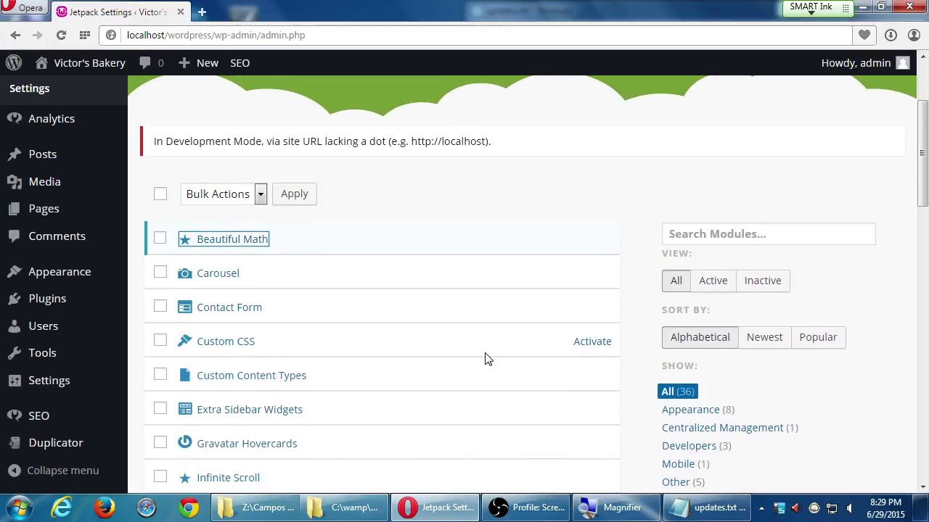
Open the Infinite Scroll module's description, read it, and close it without activating the module.
scroll(213, 367, down, 3)
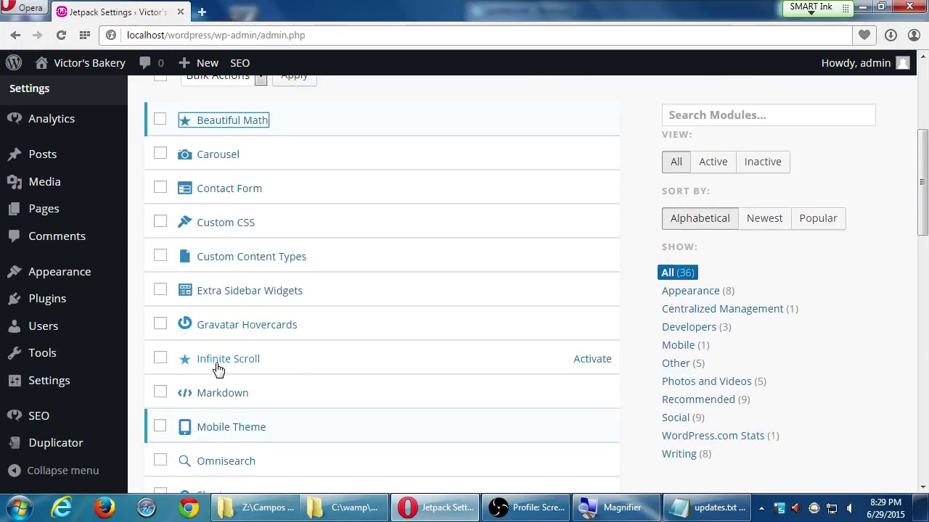
click(224, 360)
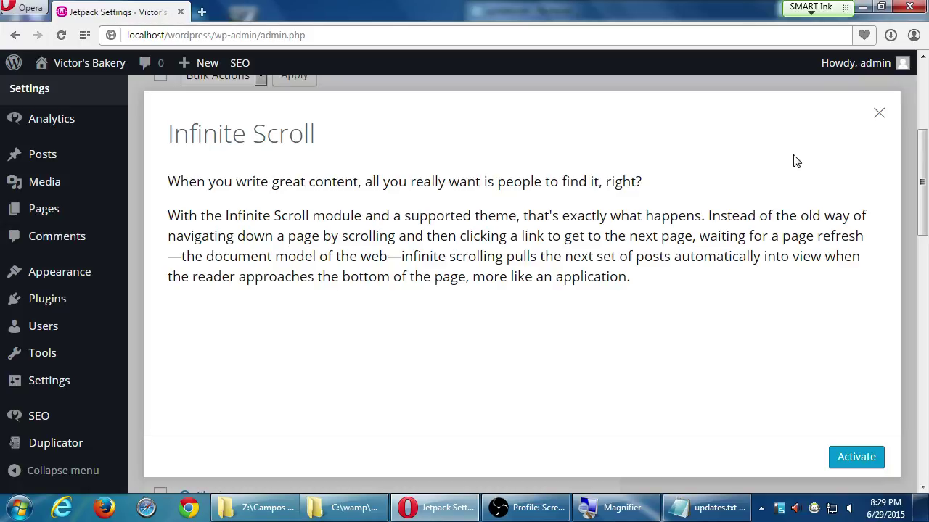
click(879, 113)
Deactivate the Beautiful Math module in the Jetpack module list.
scroll(620, 235, down, 2)
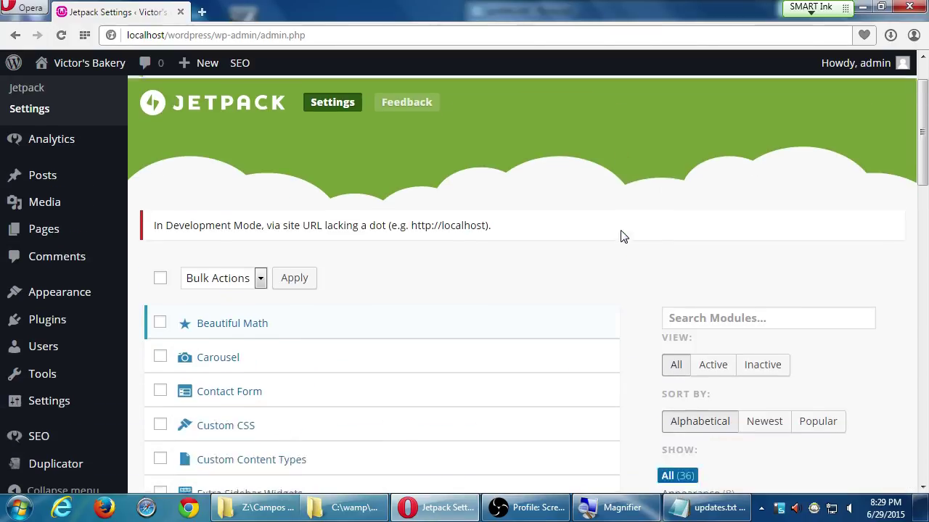
mouse_move(530, 261)
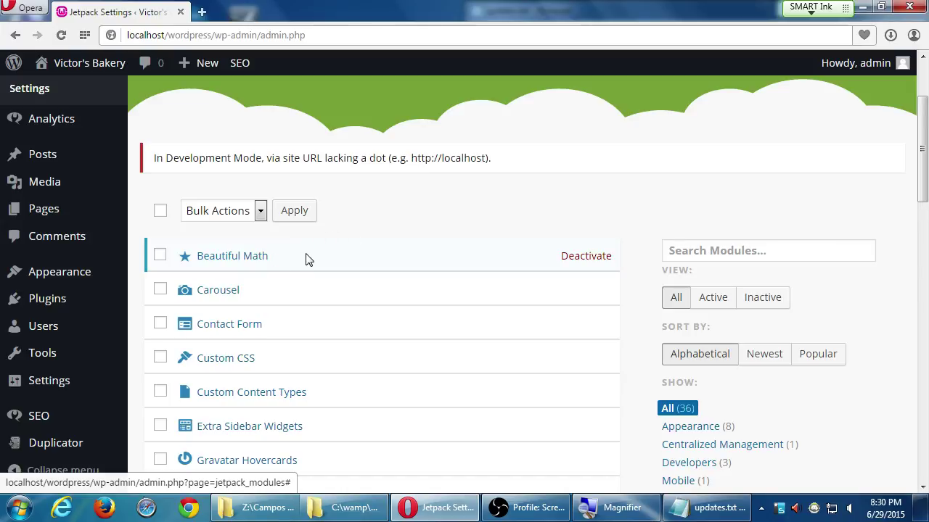
click(579, 258)
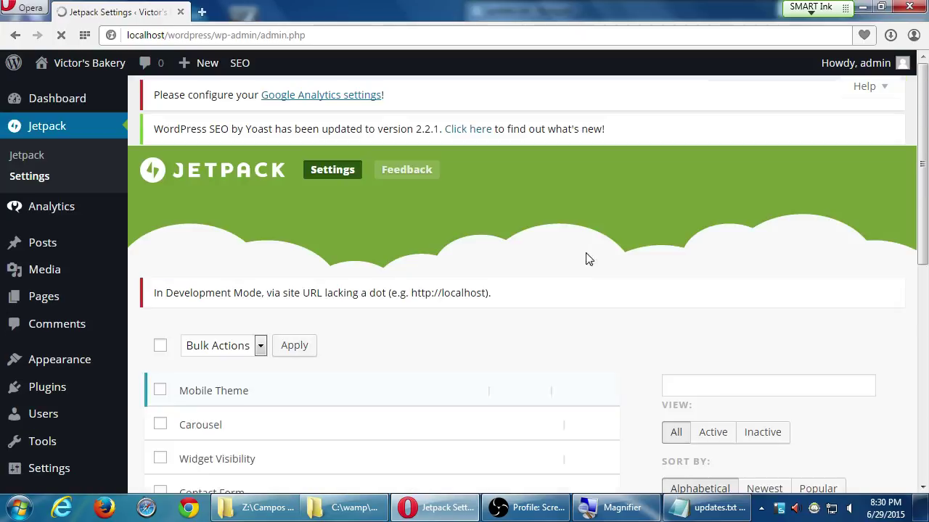
Examine the full Jetpack module list, comparing the available modules with the greyed-out ones such as Notifications, Photon and Publicize.
scroll(798, 276, down, 1)
scroll(822, 291, down, 2)
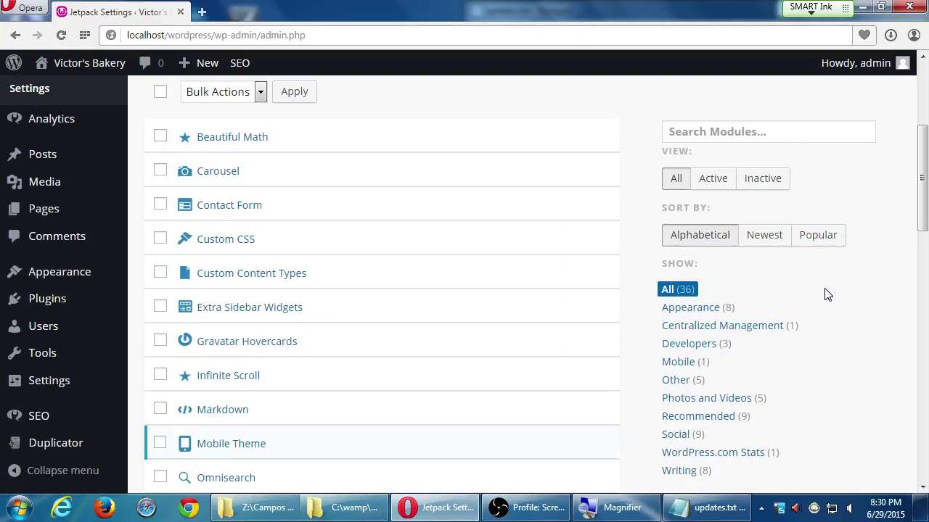
scroll(825, 294, down, 3)
scroll(832, 296, down, 4)
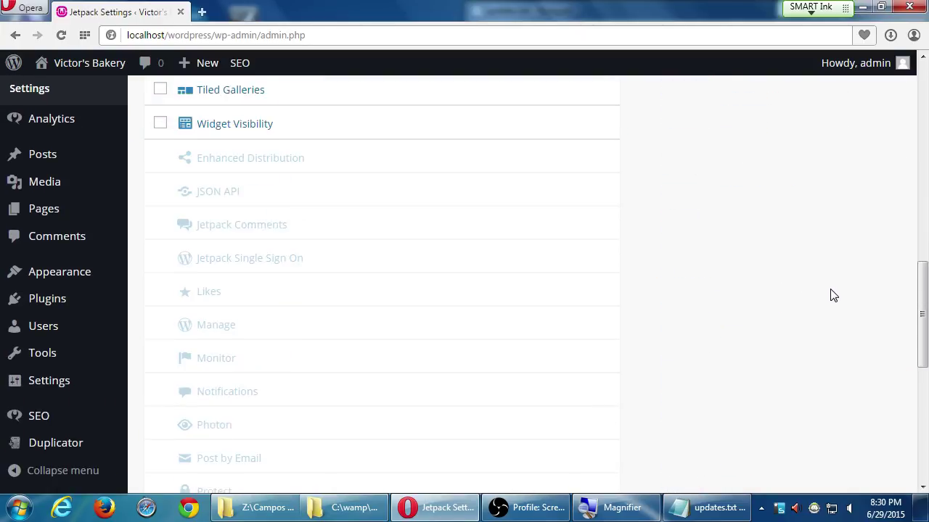
scroll(834, 298, down, 1)
scroll(829, 293, up, 1)
scroll(827, 293, down, 3)
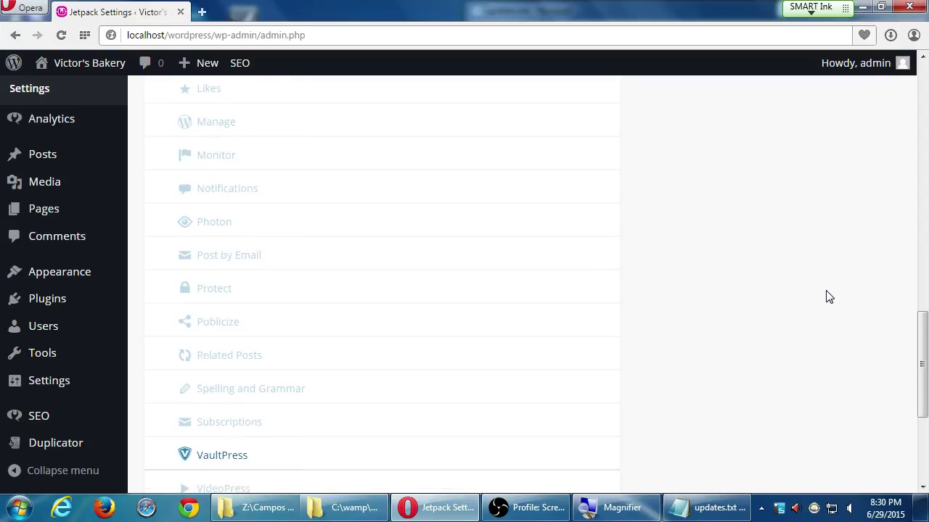
scroll(784, 305, up, 5)
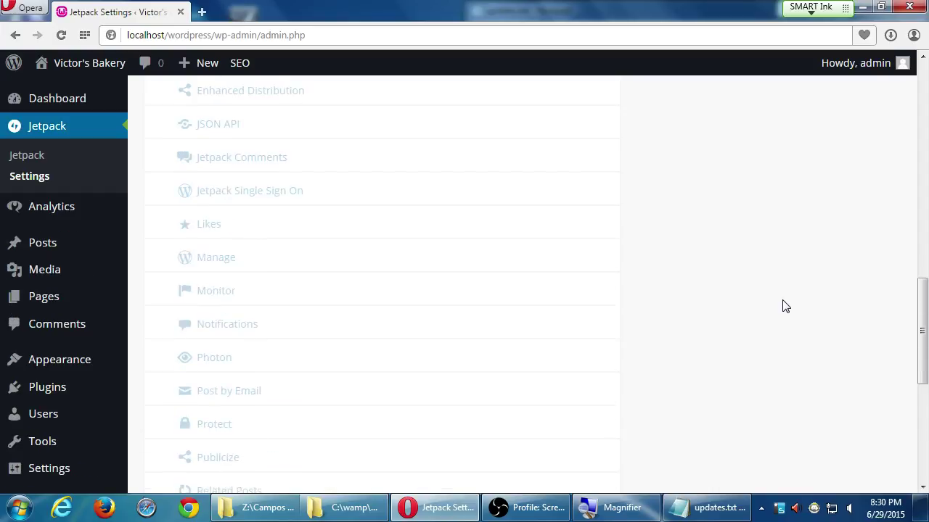
scroll(787, 301, up, 4)
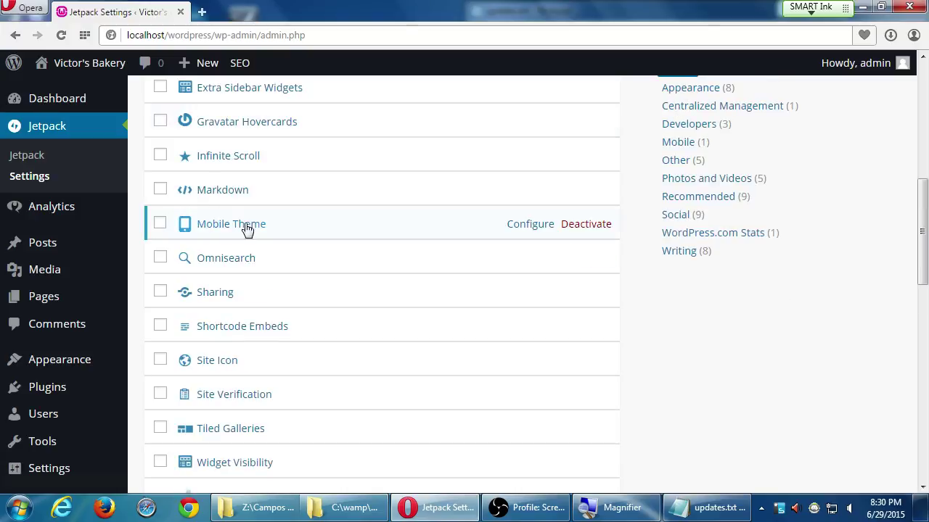
scroll(375, 347, down, 2)
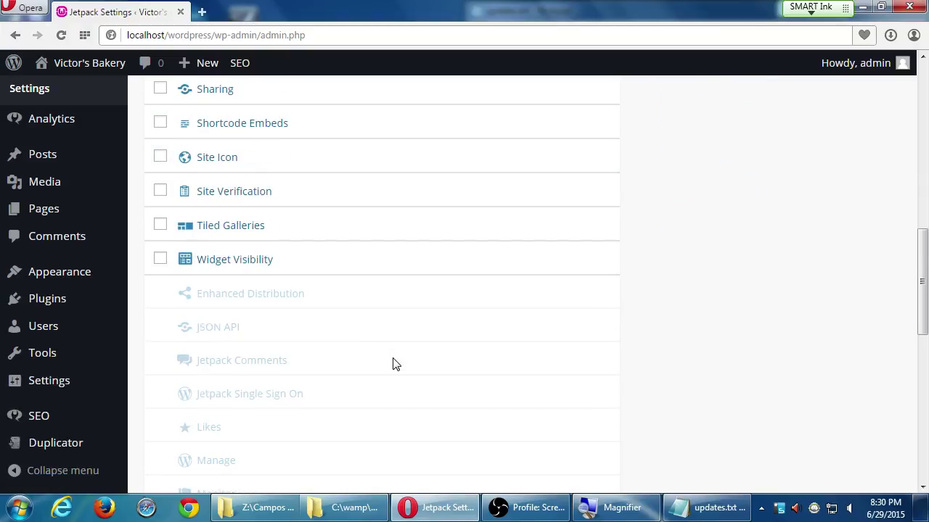
scroll(393, 364, down, 1)
scroll(406, 370, down, 1)
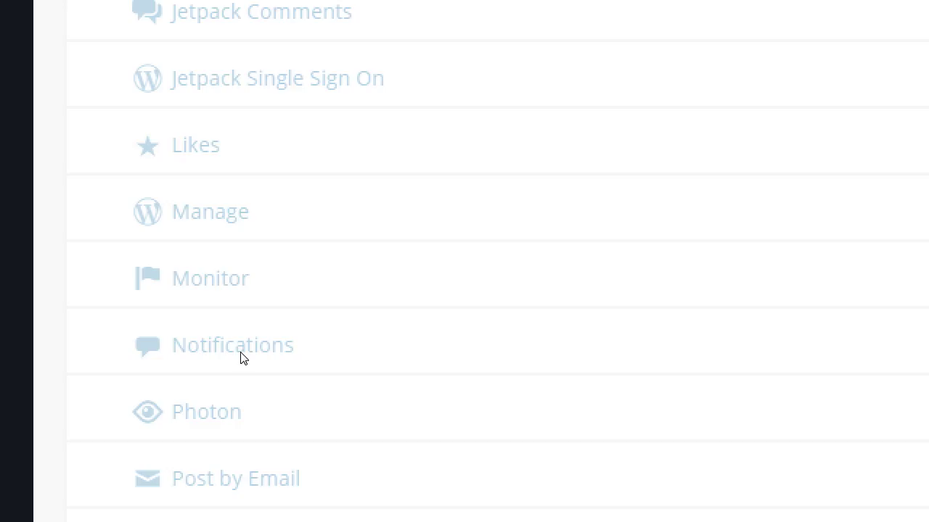
scroll(241, 357, down, 2)
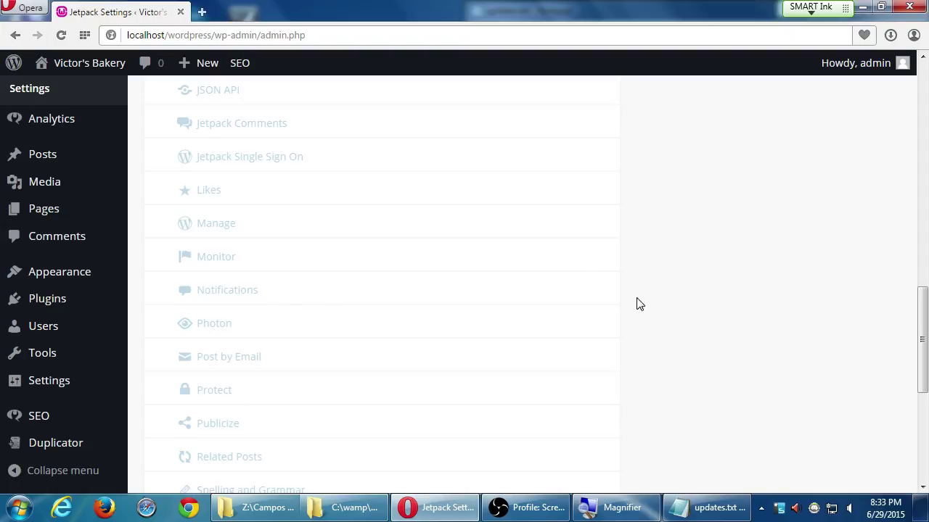
scroll(686, 364, up, 3)
scroll(687, 365, up, 10)
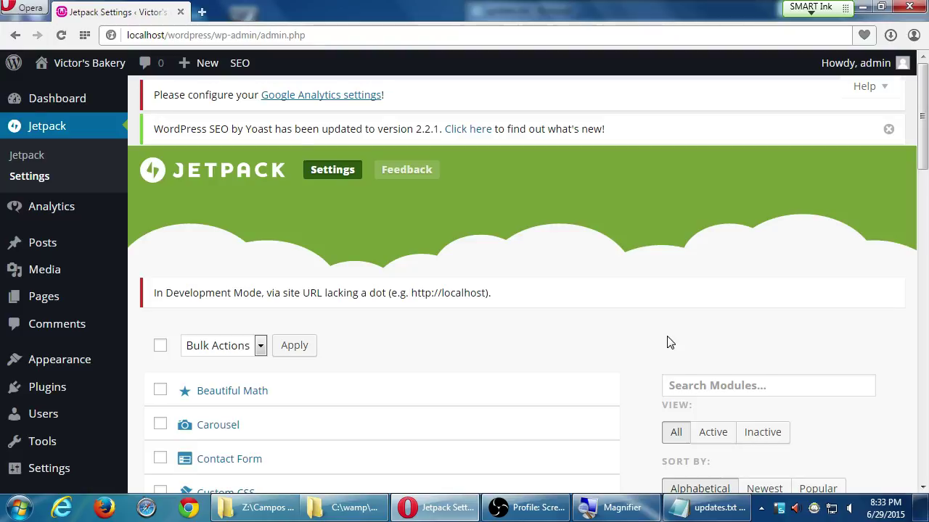
Open Duplicator's packages and start creating a new package.
key(super+plus)
scroll(80, 406, down, 4)
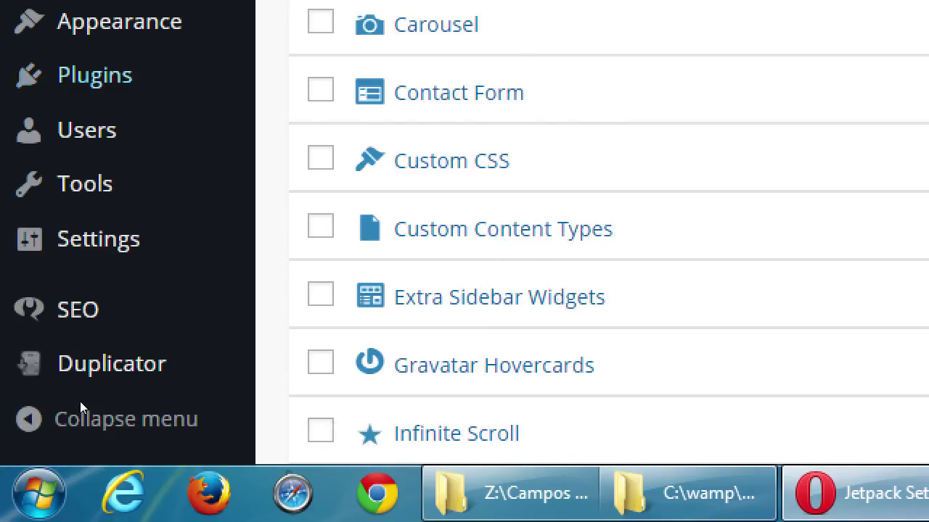
mouse_move(76, 442)
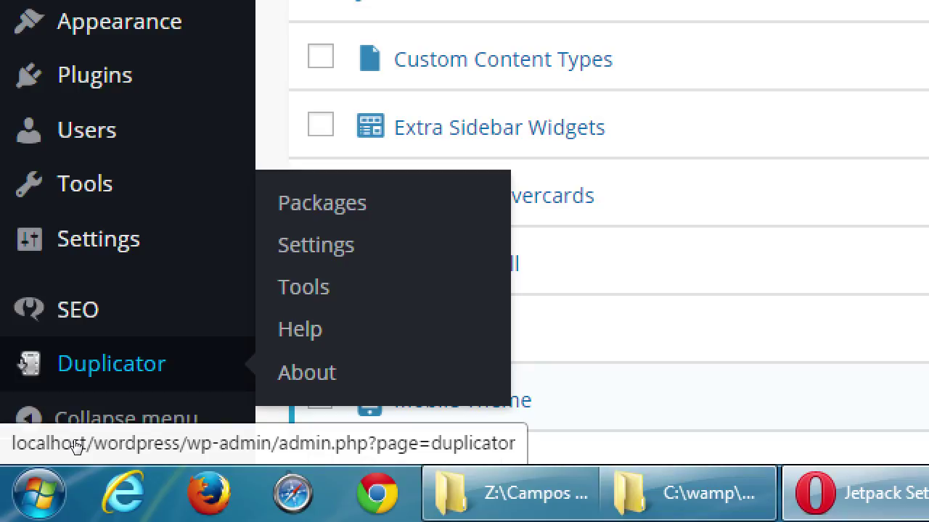
click(201, 365)
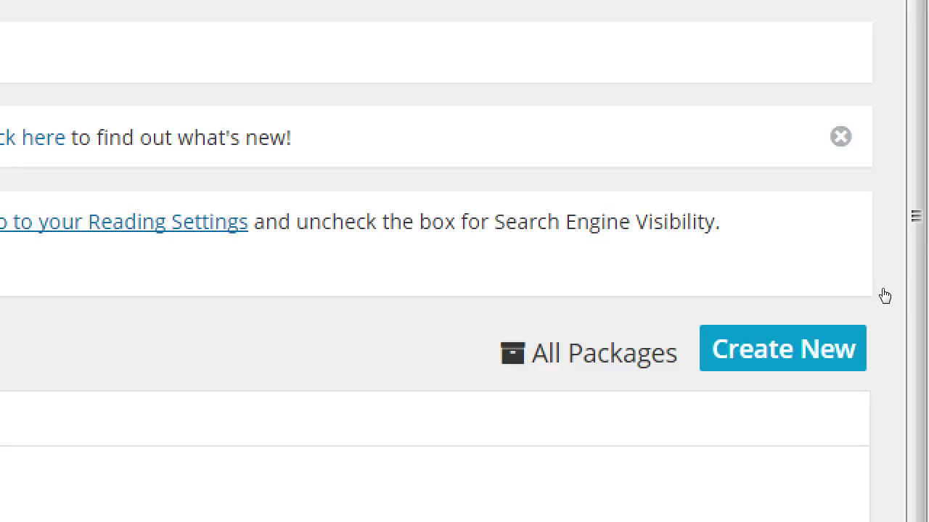
click(825, 346)
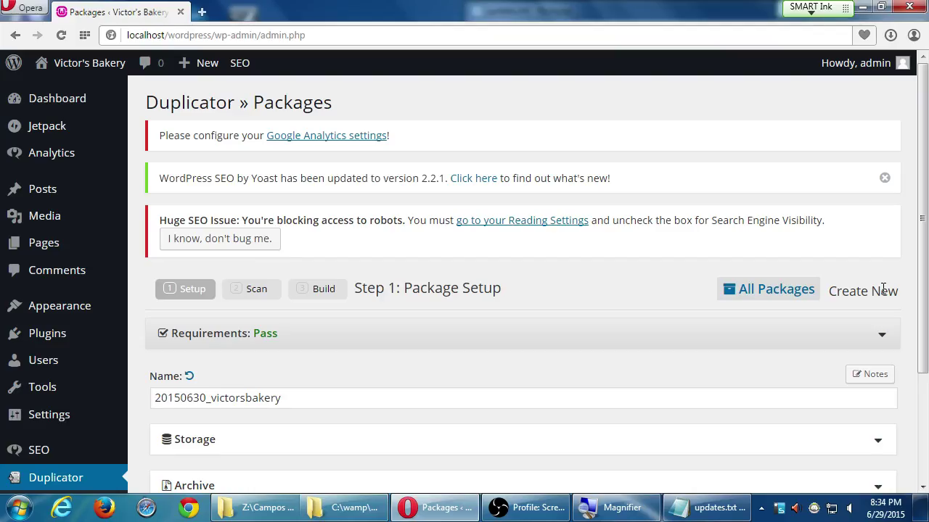
scroll(837, 286, down, 3)
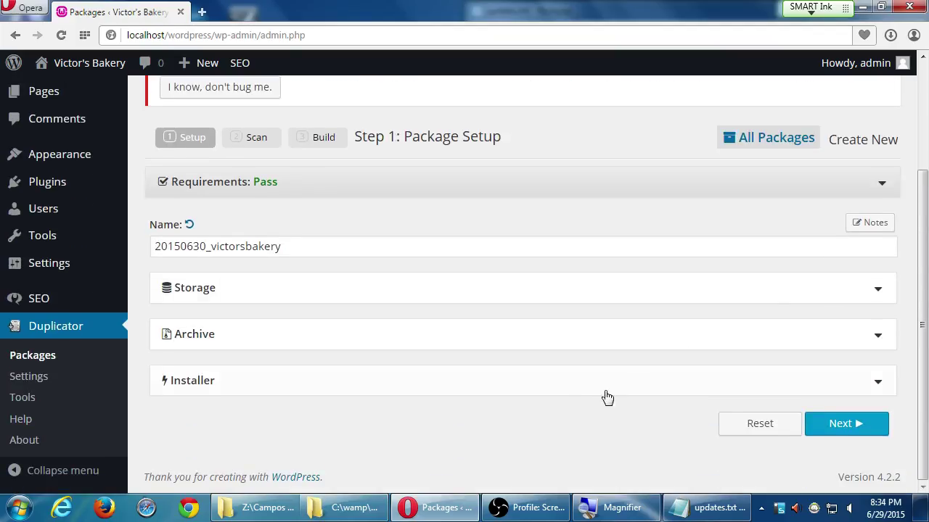
scroll(465, 445, up, 1)
scroll(465, 445, down, 1)
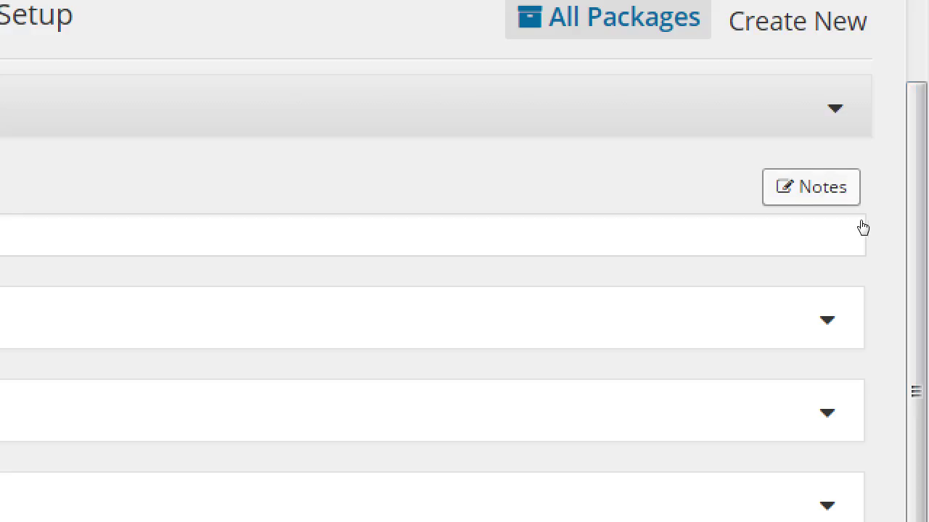
Reveal the notes field in the package setup and place the cursor in it.
click(874, 228)
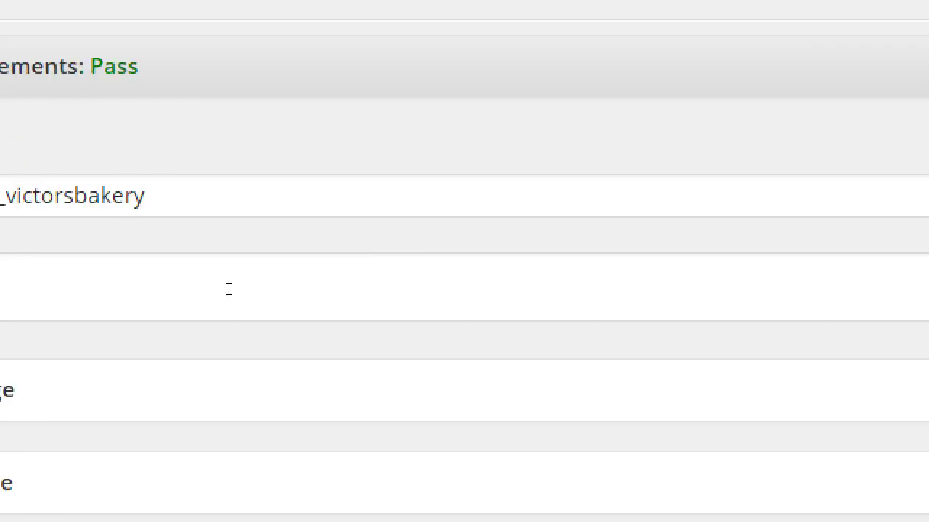
mouse_move(18, 341)
click(294, 283)
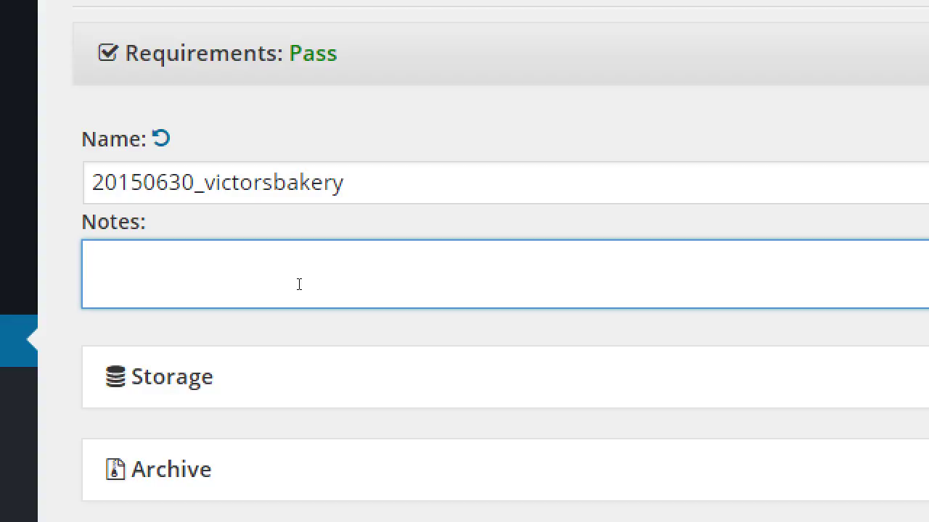
text(Before)
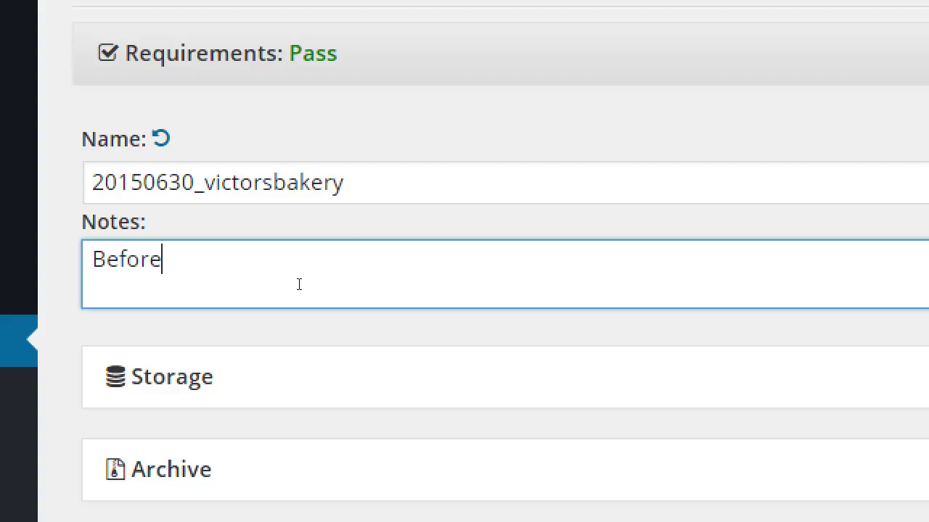
text( 17 up)
text(.)
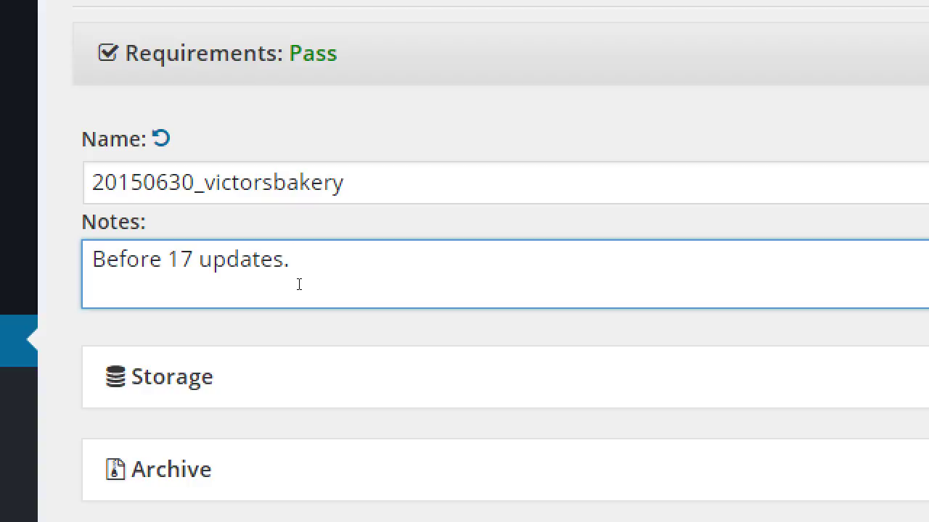
key(BackSpace)
key(BackSpace)
key(BackSpace)
key(BackSpace)
key(BackSpace)
key(BackSpace)
key(BackSpace)
key(BackSpace)
key(BackSpace)
key(BackSpace)
key(BackSpace)
key(BackSpace)
key(BackSpace)
key(BackSpace)
key(BackSpace)
key(BackSpace)
key(BackSpace)
key(BackSpace)
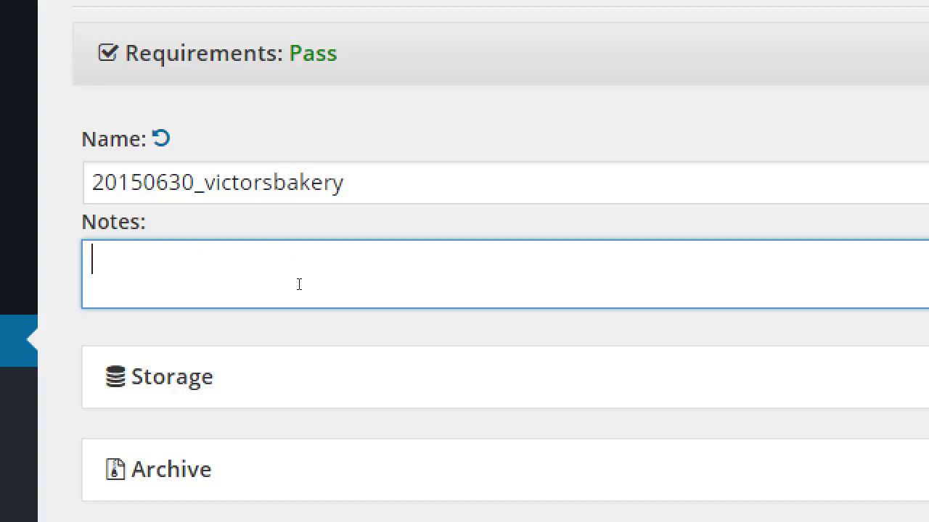
Enter the package note "After 17 updates (themes, and plugins). Site works perfectly.".
text(After 17 upat)
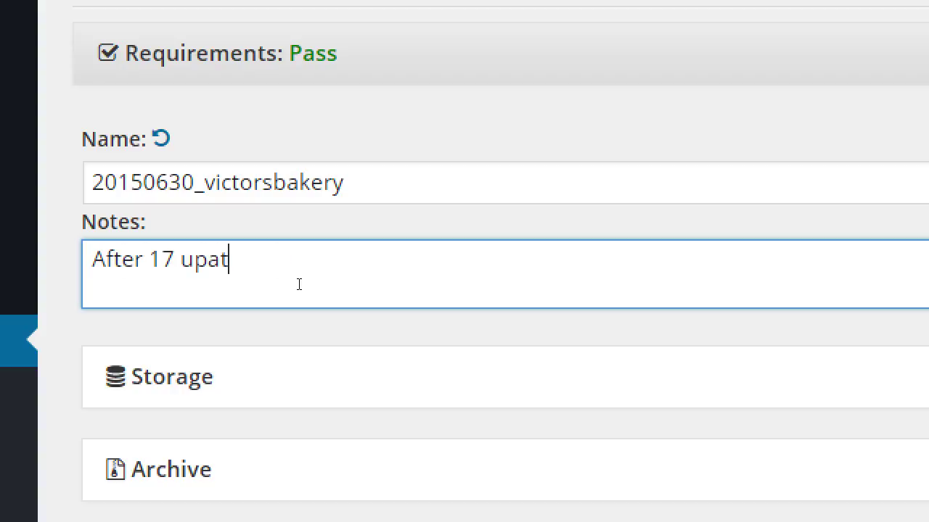
text(es ()
key(BackSpace)
key(BackSpace)
key(BackSpace)
key(BackSpace)
key(BackSpace)
key(BackSpace)
text(datews s)
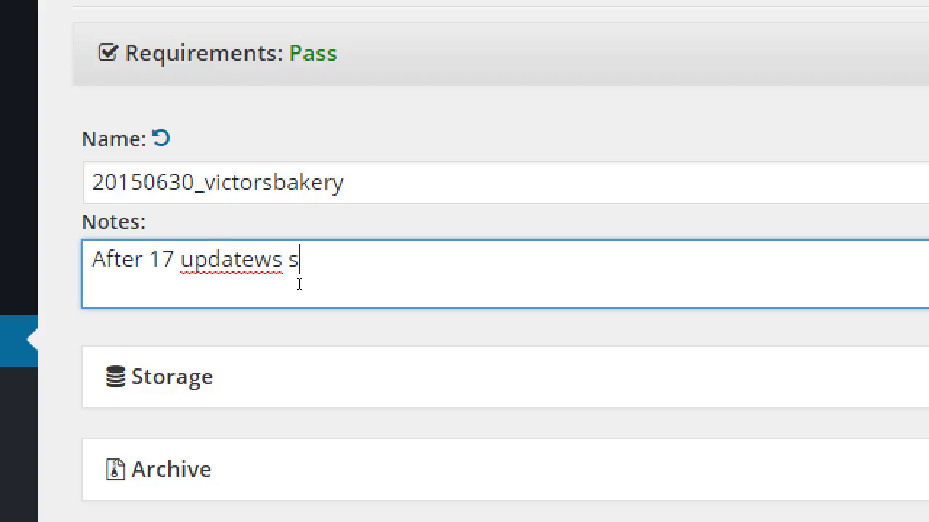
key(BackSpace)
key(BackSpace)
key(BackSpace)
key(BackSpace)
text(s (th)
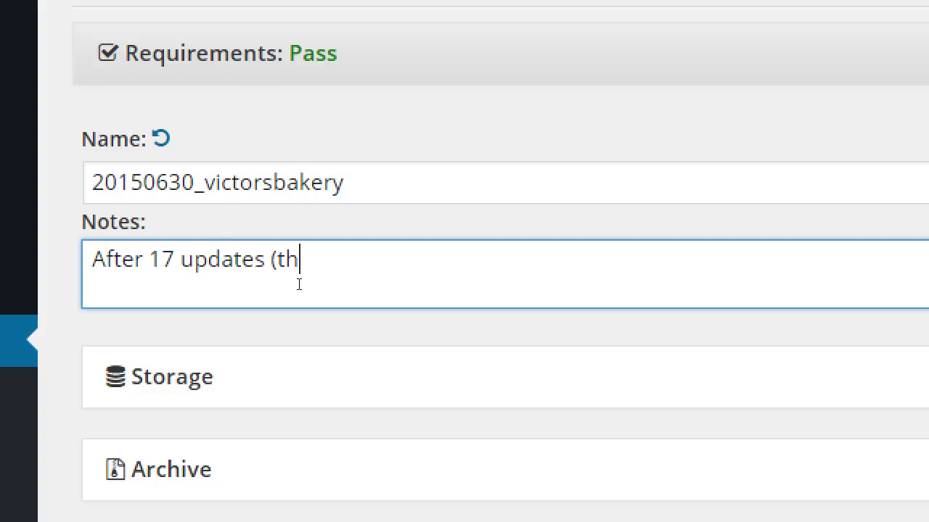
text(emes, and p)
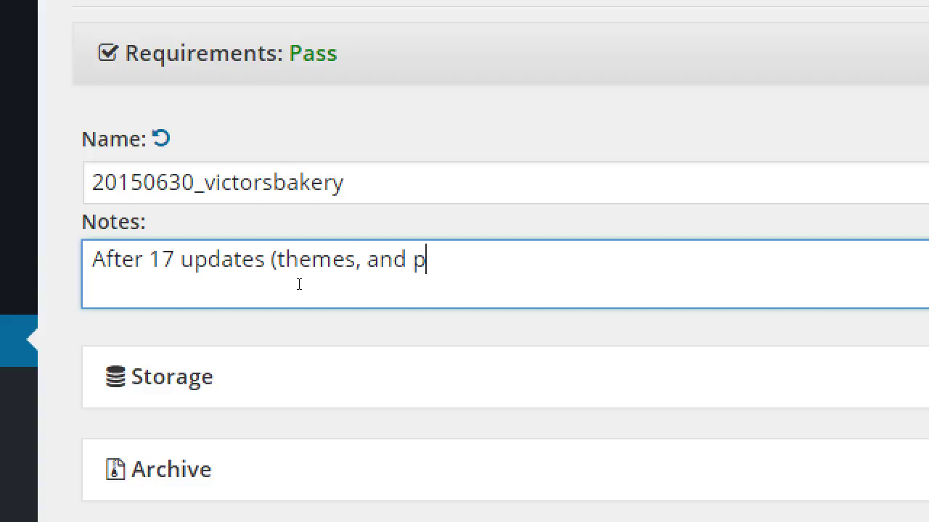
text(lugins).)
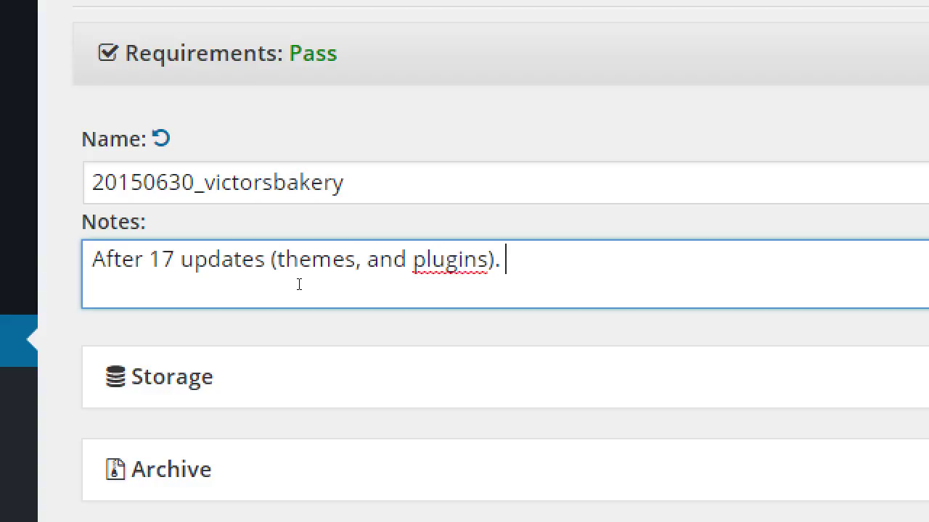
text( Site works )
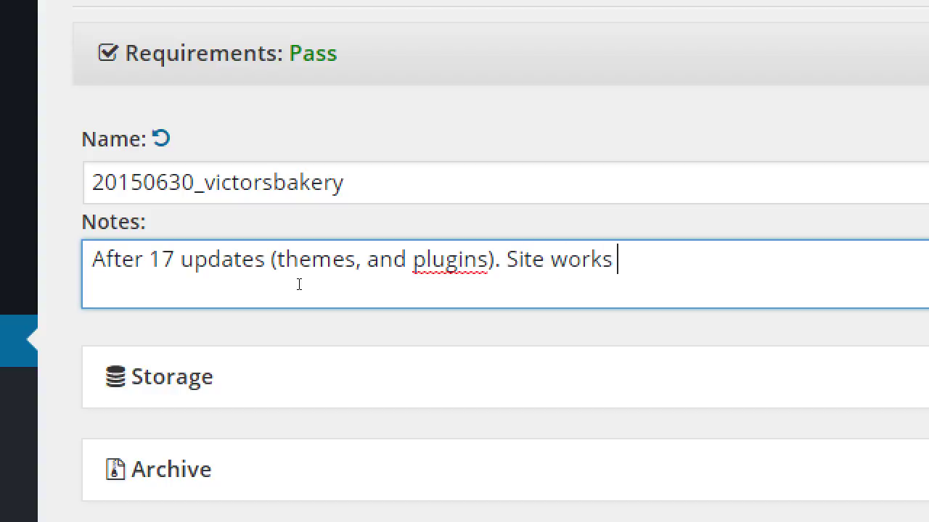
text(perfectly)
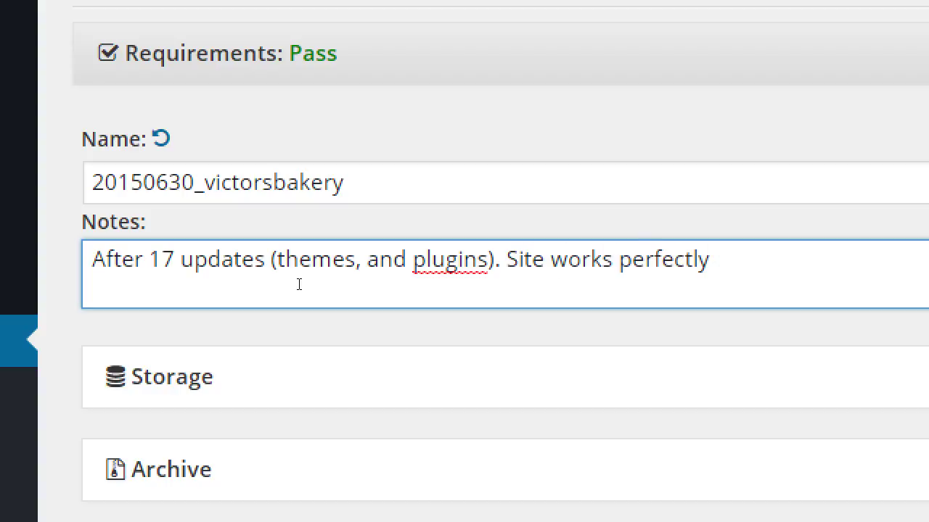
text(.)
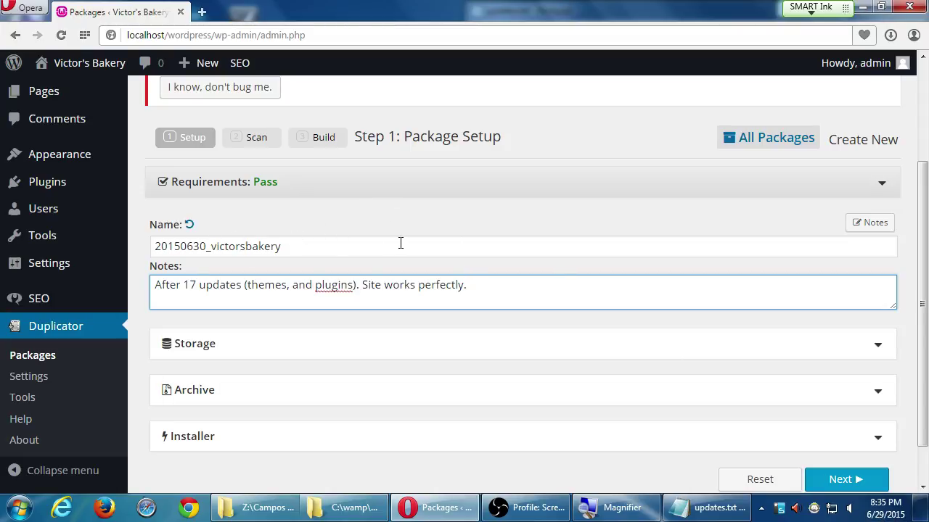
Check the package setup and proceed to the system scan of the site.
scroll(370, 254, down, 1)
scroll(376, 273, up, 1)
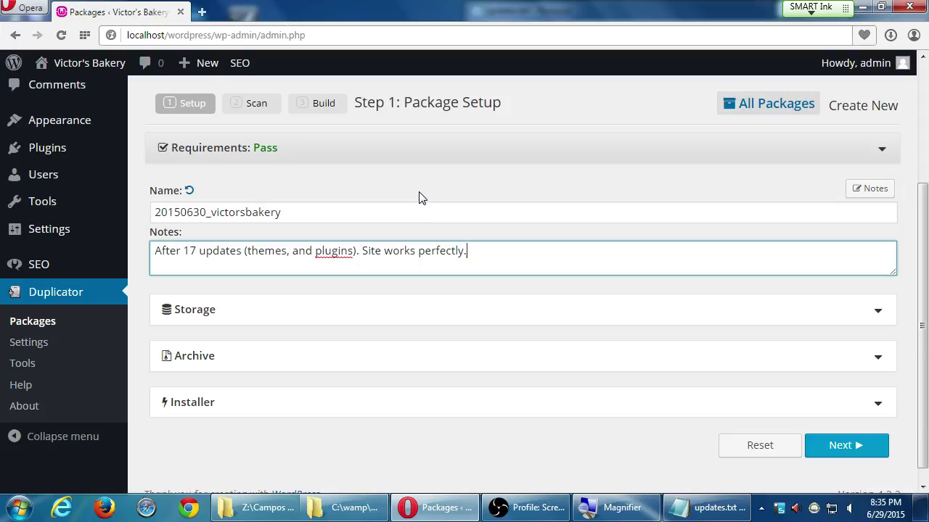
click(841, 446)
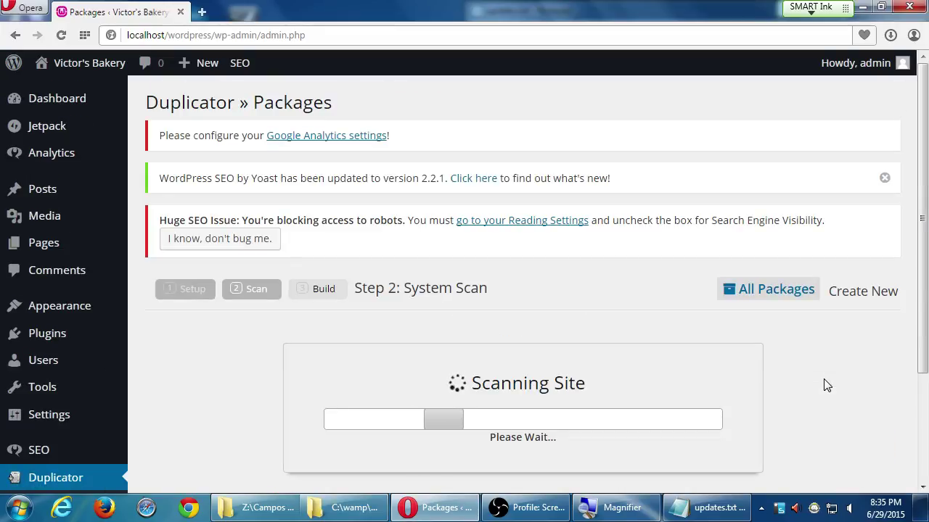
Review the server, files and database scan results and build the Duplicator package.
scroll(827, 385, down, 3)
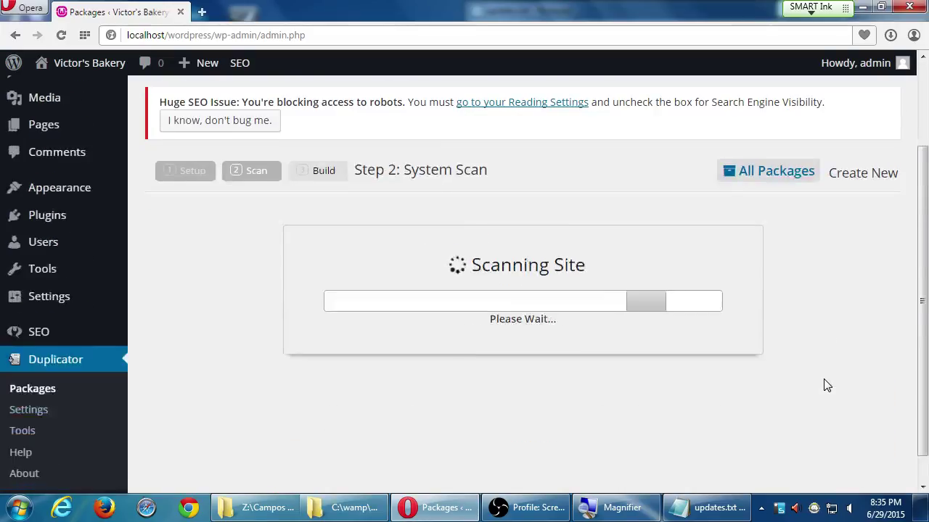
scroll(827, 385, down, 1)
scroll(828, 385, down, 5)
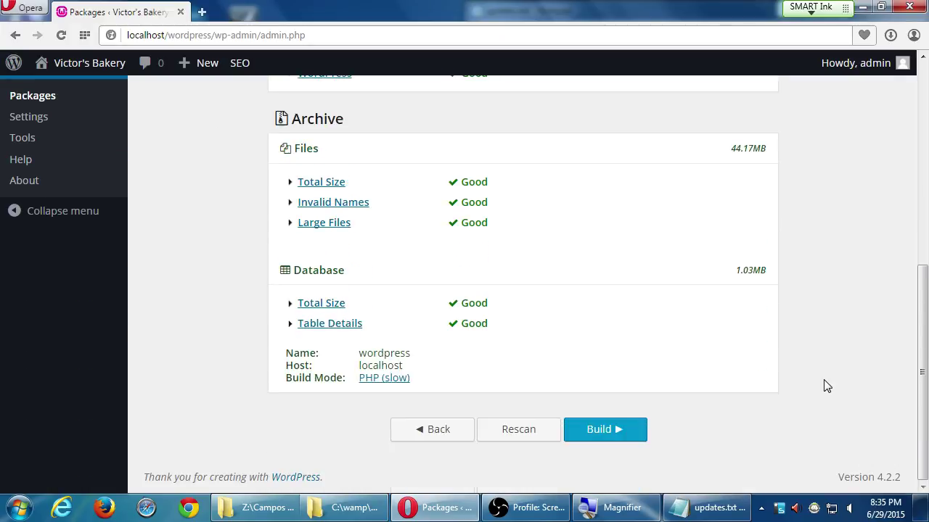
scroll(827, 383, up, 10)
scroll(827, 382, down, 10)
scroll(828, 376, up, 2)
scroll(828, 374, up, 2)
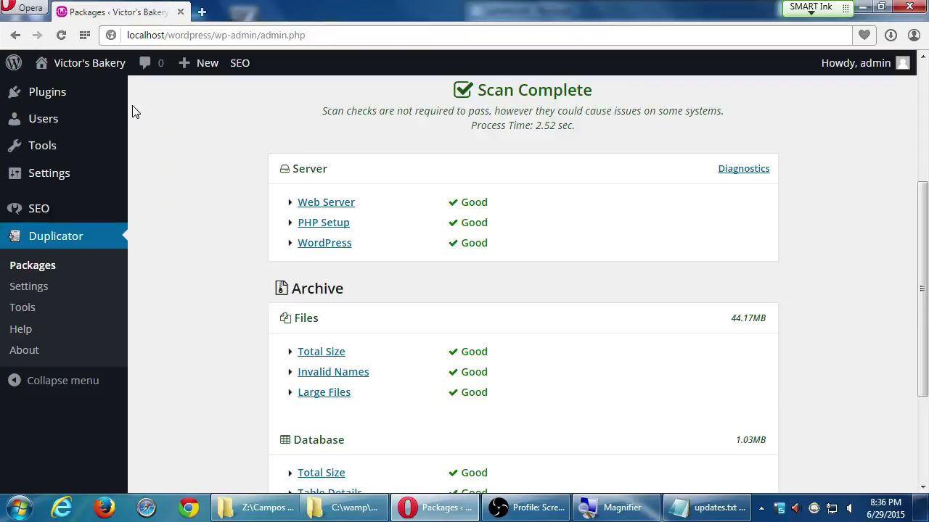
scroll(181, 203, down, 1)
scroll(180, 203, up, 1)
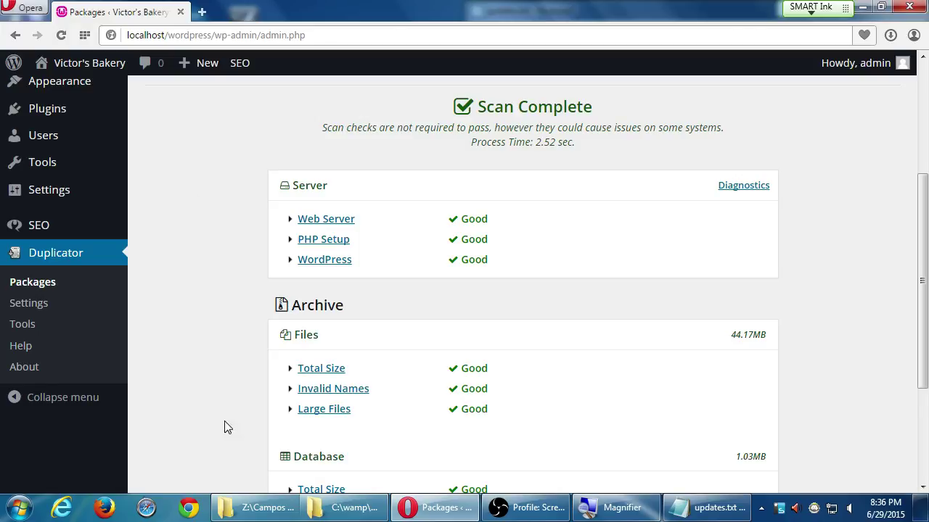
scroll(247, 392, down, 3)
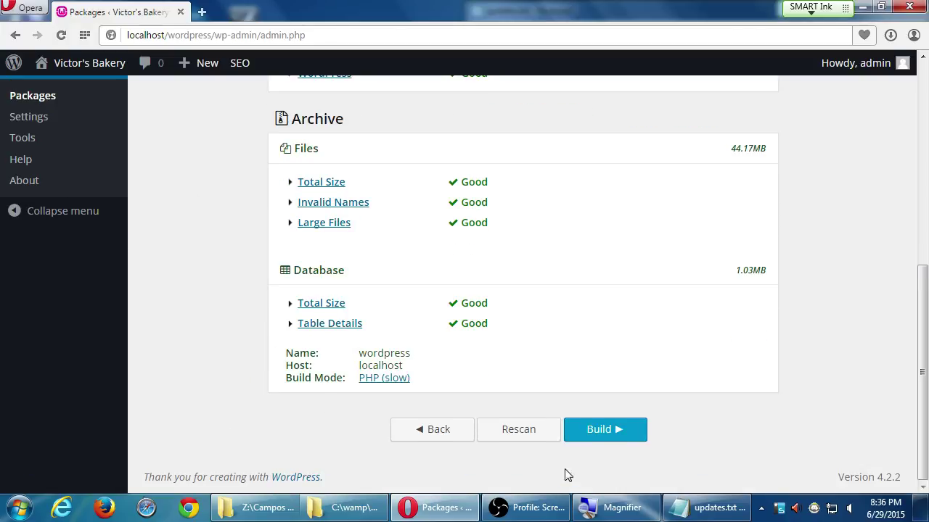
click(600, 431)
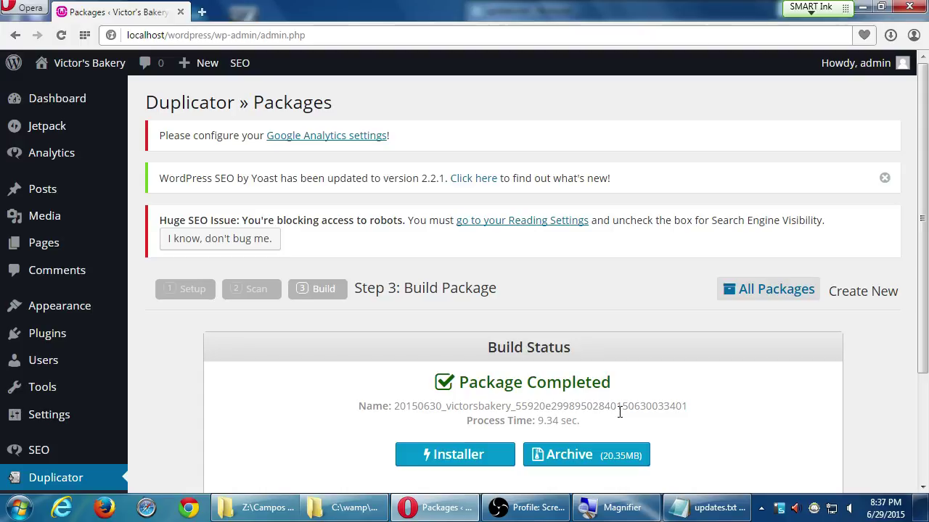
scroll(667, 407, down, 3)
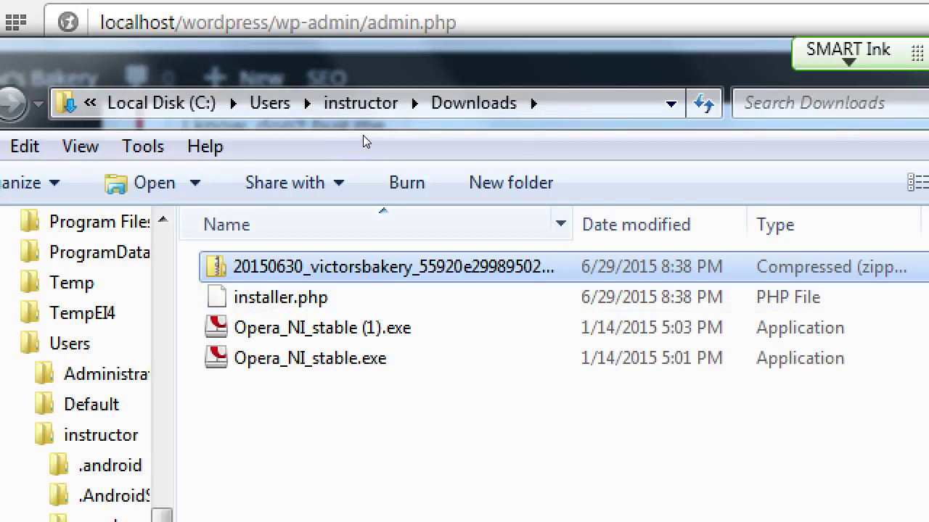
Fit the Downloads list columns to their contents to show the complete archive and installer file names.
key(ctrl+KP_Add)
key(Down)
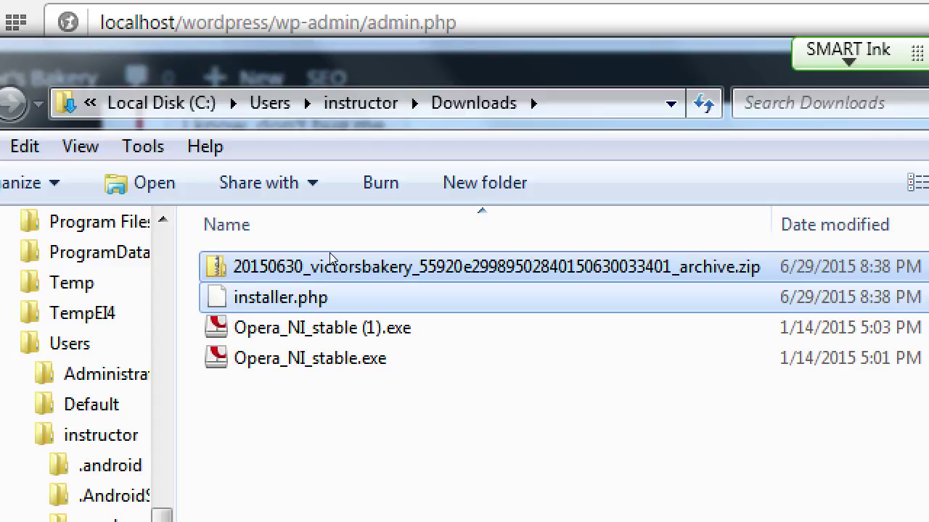
click(331, 259)
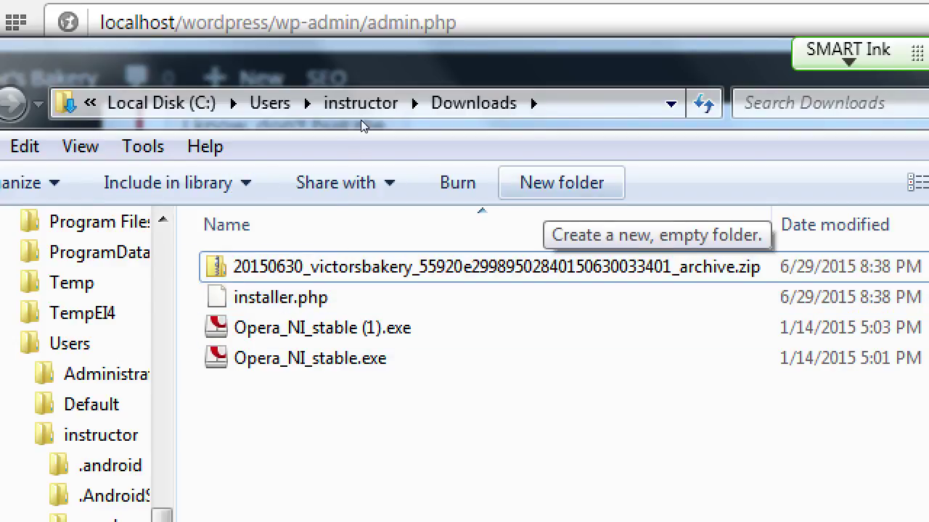
Create a folder named "2015-06-30 Victors Bakery" in Downloads.
key(ctrl+shift+n)
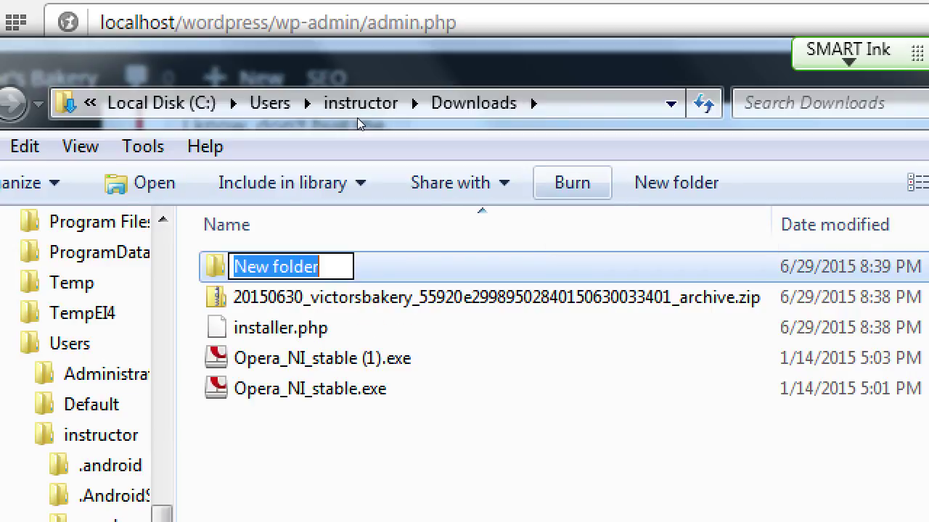
text(201)
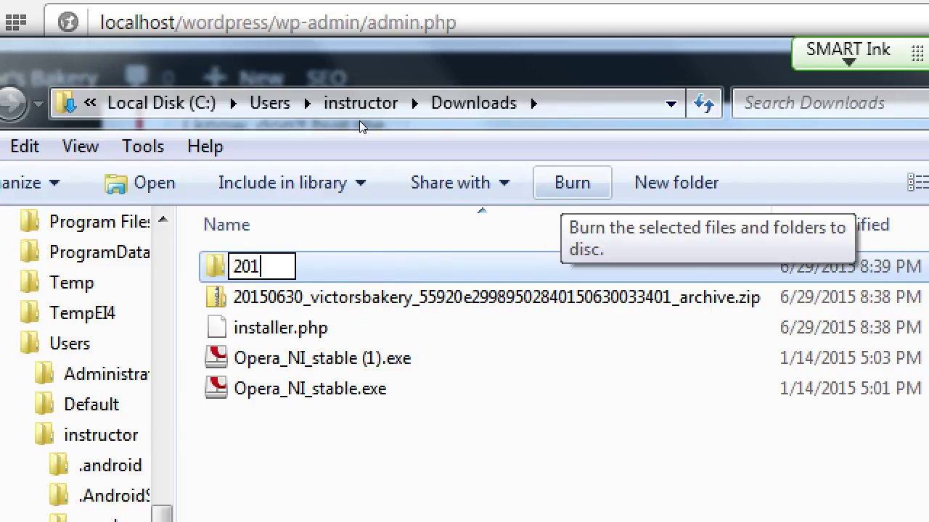
text(5-06-3)
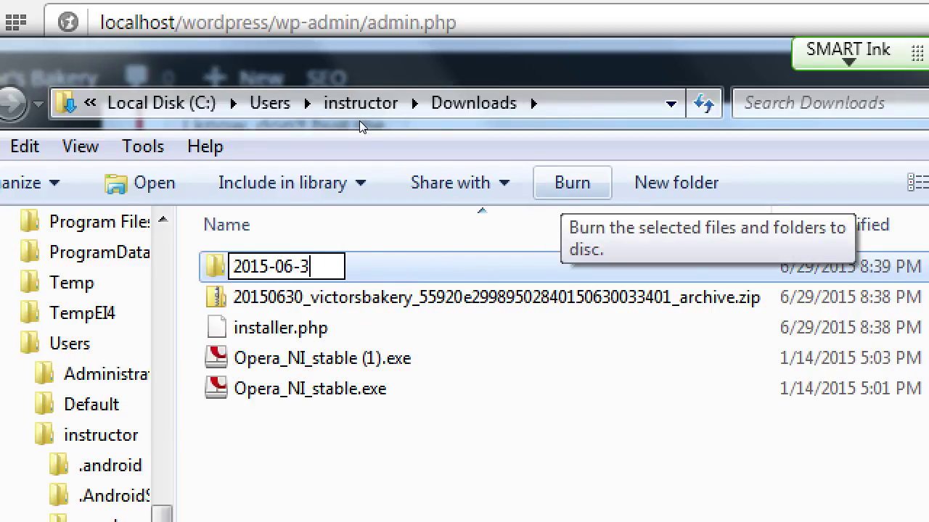
text(0 Victors)
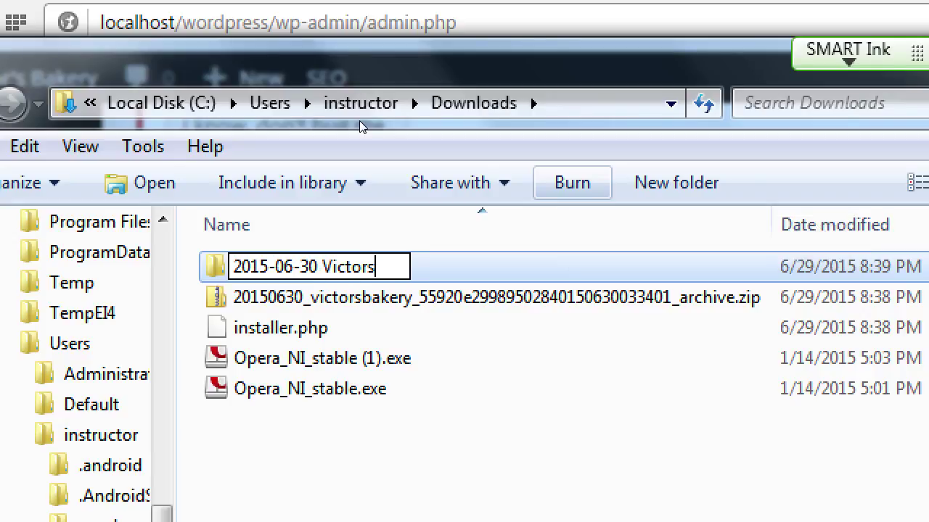
text( Bakery)
key(Return)
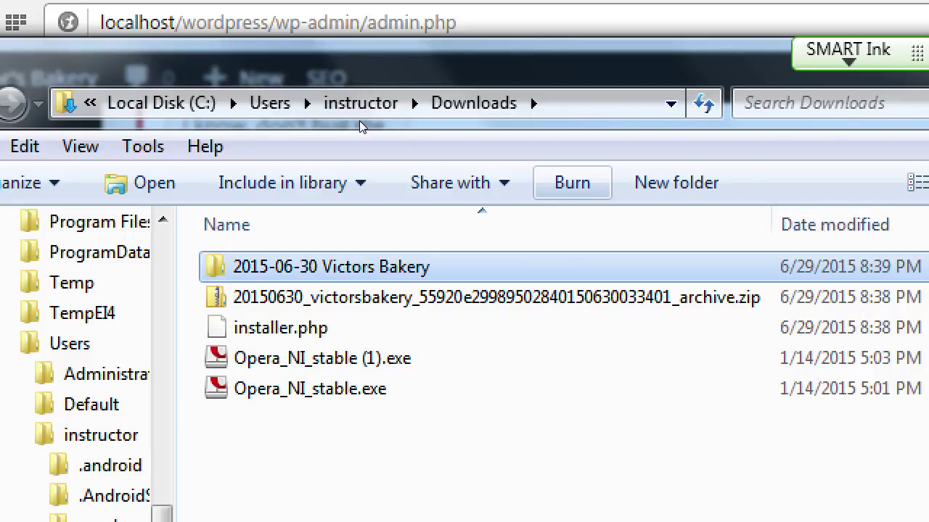
Move installer.php and the victorsbakery archive zip into the 2015-06-30 Victors Bakery folder.
click(281, 328)
ctrl+click(305, 298)
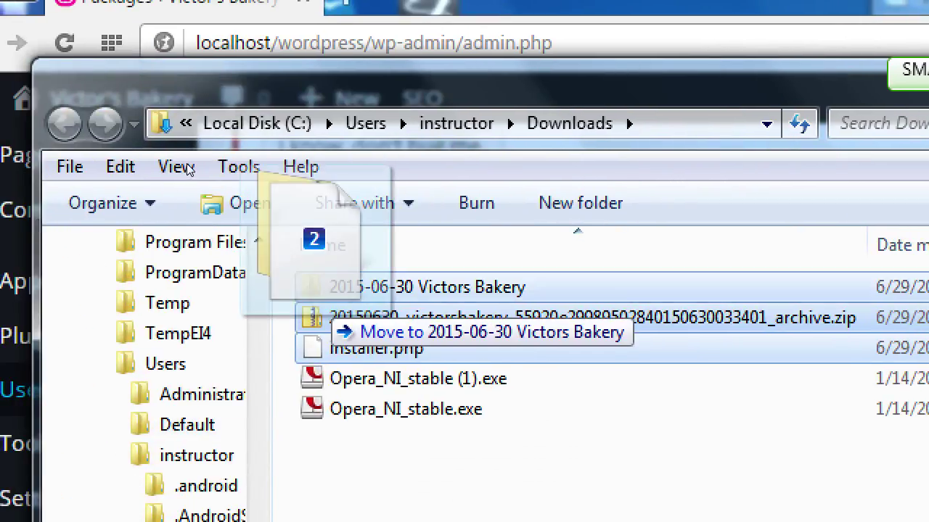
drag(406, 318, 407, 287)
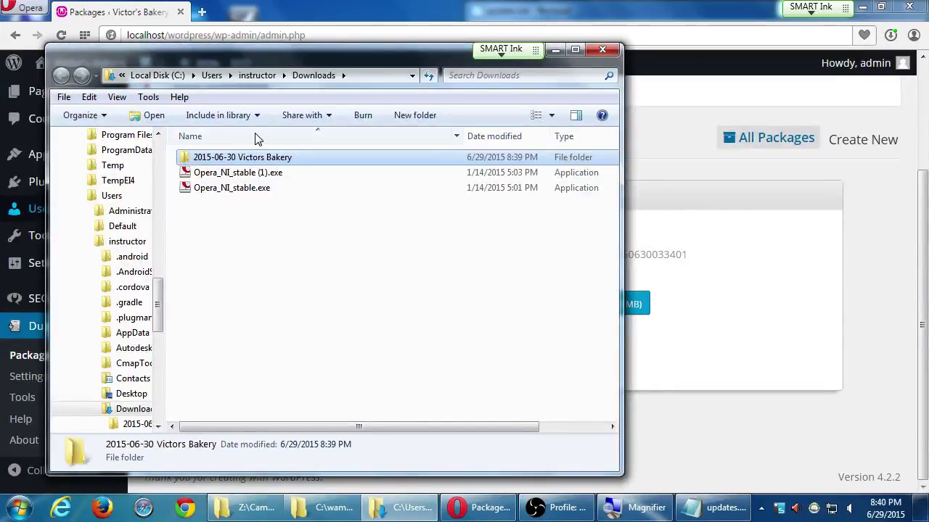
Open a second file window beside Downloads and go to the instructor's eComm I folder on the classroom data network drive (Z:).
key(super+e)
key(super+Right)
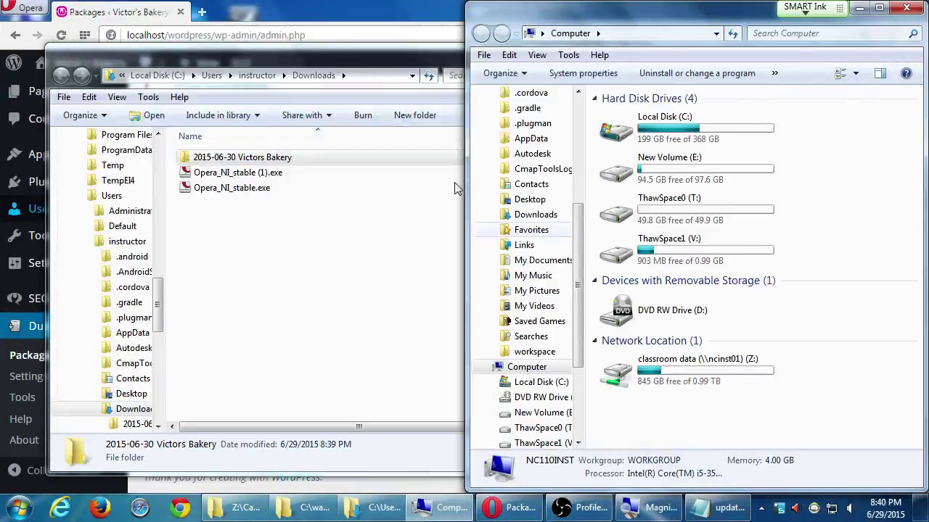
double_click(636, 360)
text(campos)
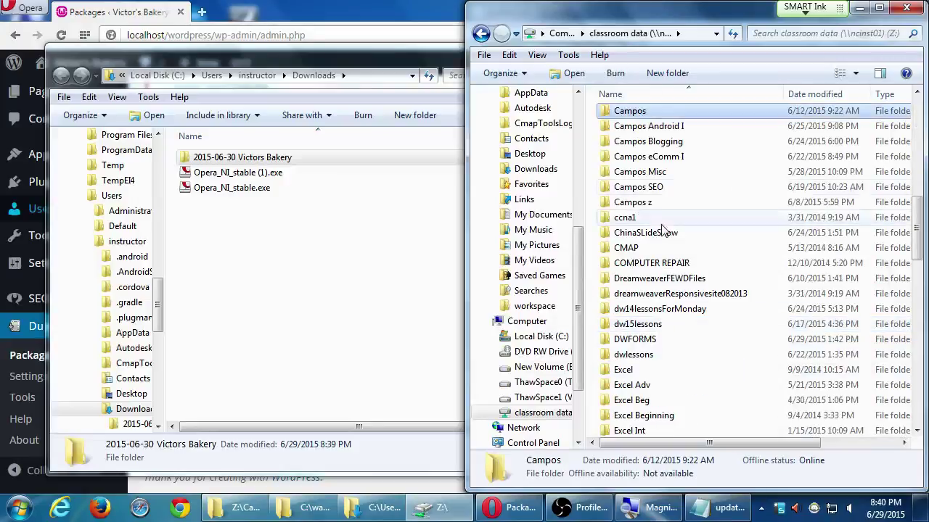
click(621, 128)
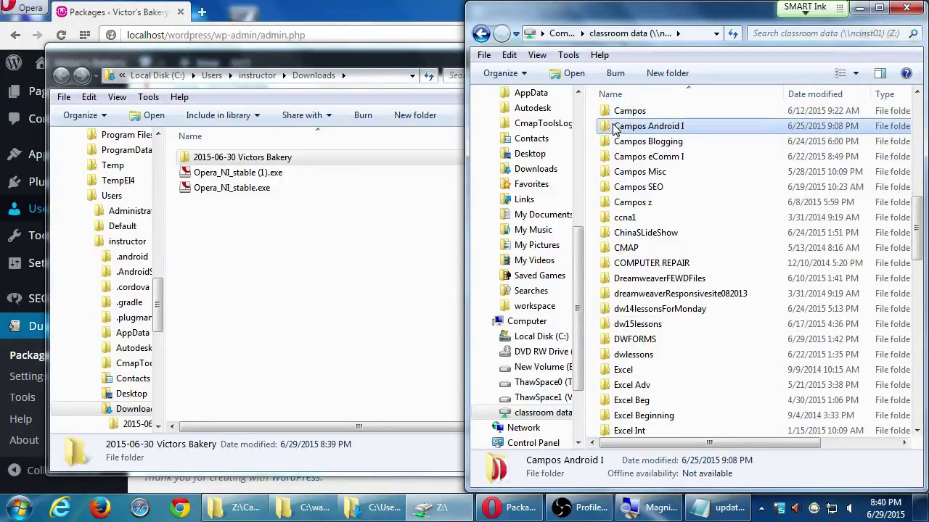
click(619, 189)
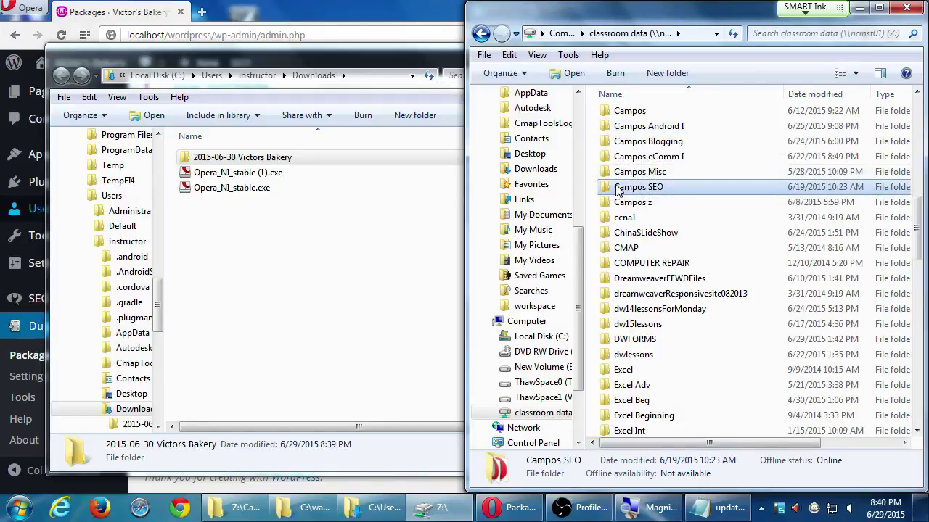
double_click(619, 158)
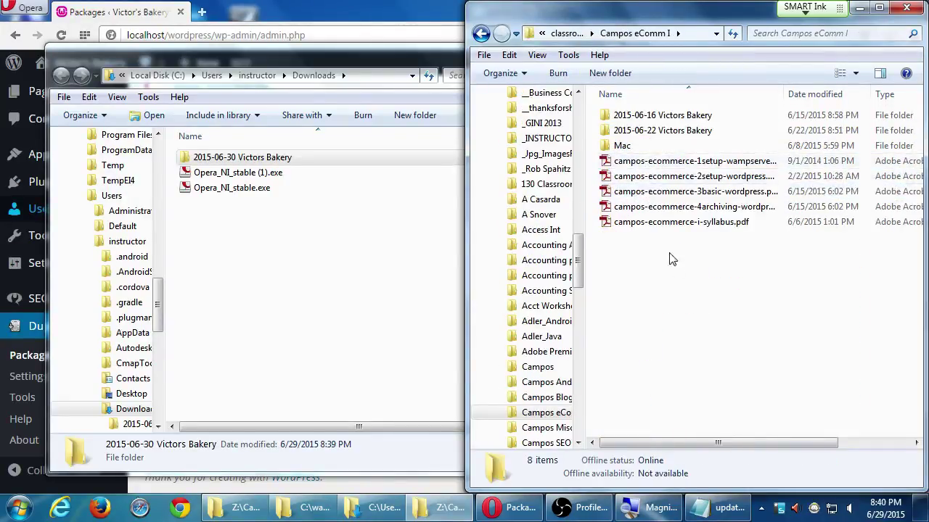
Copy the 2015-06-30 Victors Bakery folder from Downloads into the eComm I network folder and close both file windows.
drag(286, 156, 704, 295)
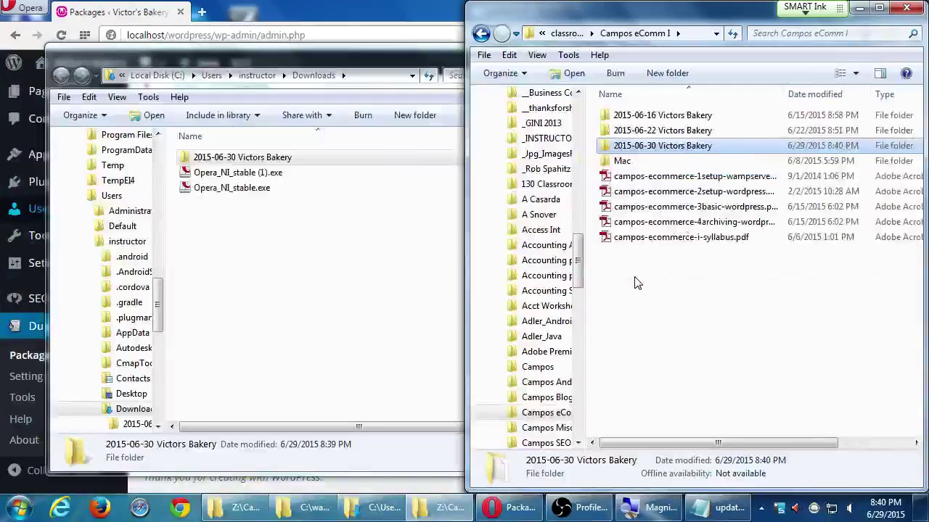
click(379, 289)
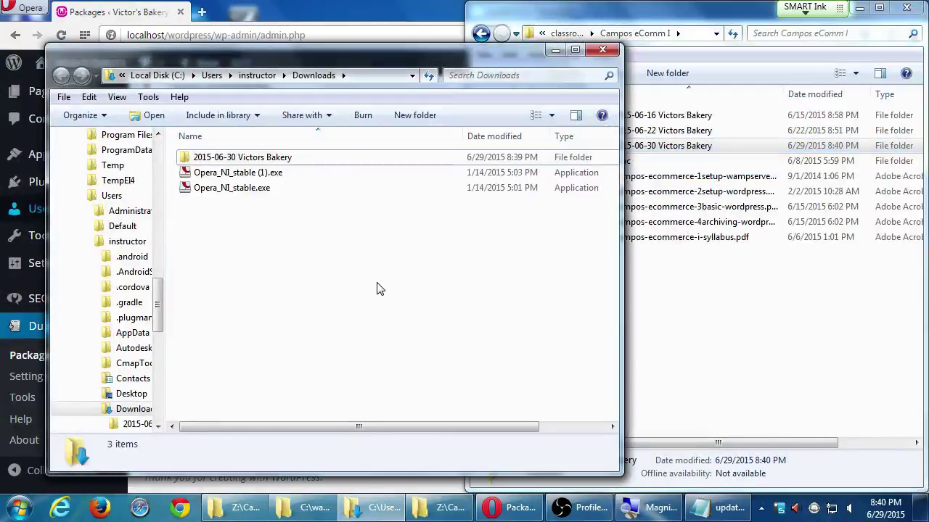
click(601, 50)
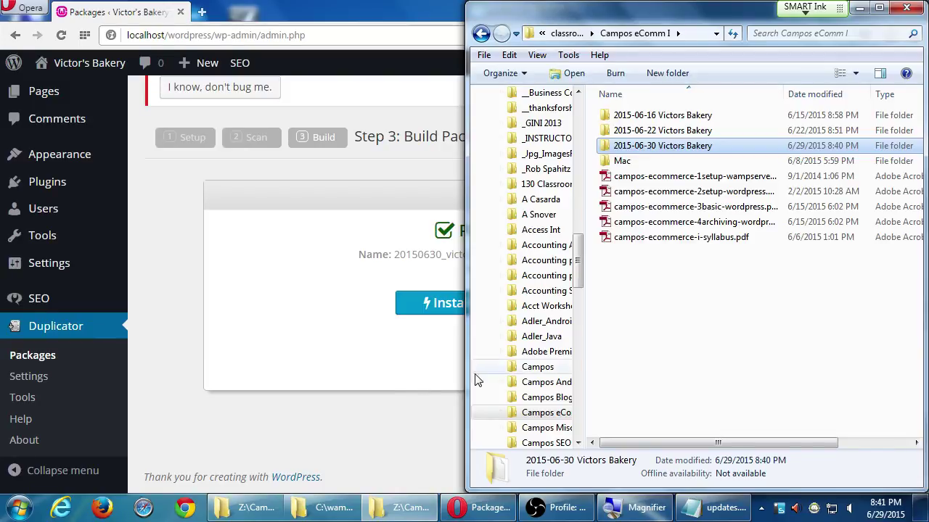
click(751, 328)
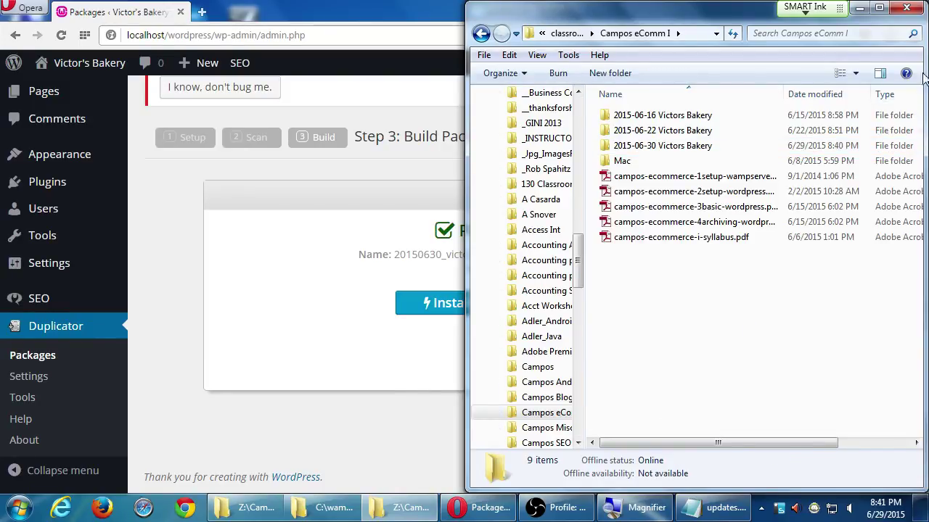
click(904, 9)
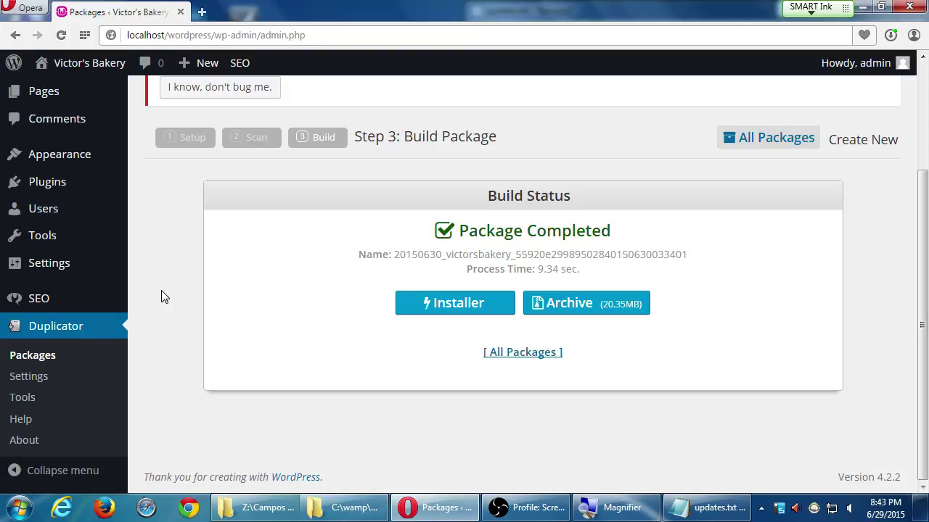
Open the sdce.edu website in a new browser tab.
click(204, 12)
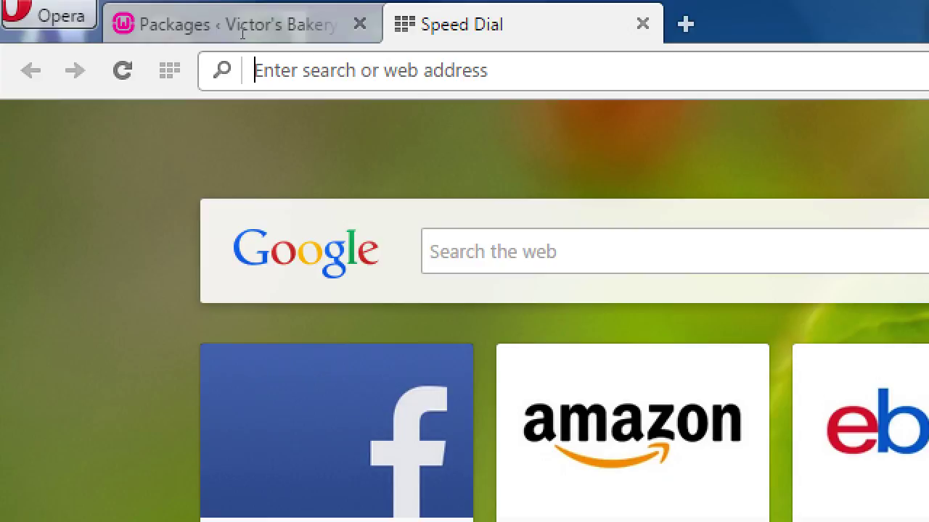
text(sdce.edu)
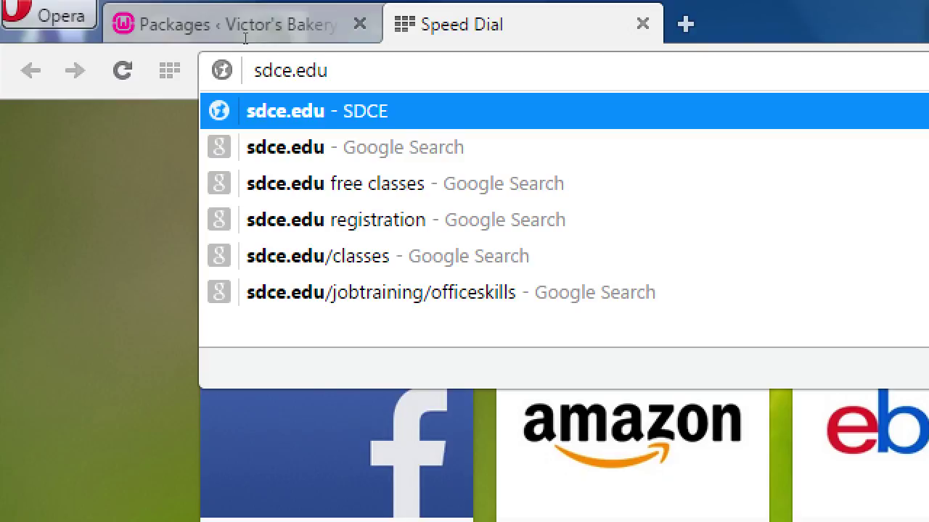
key(Return)
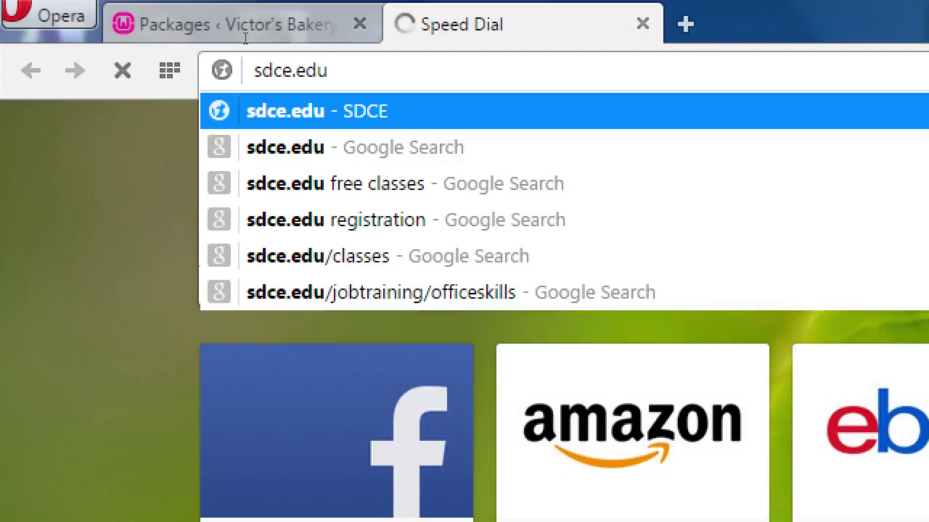